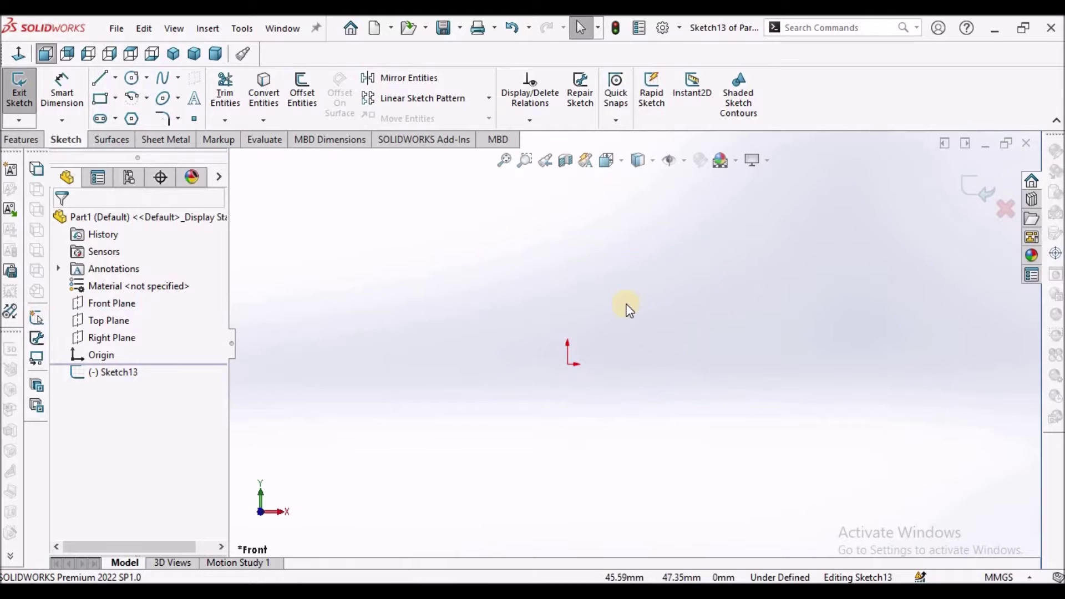
Sketch a slanted line about 104 mm long above the origin
click(100, 77)
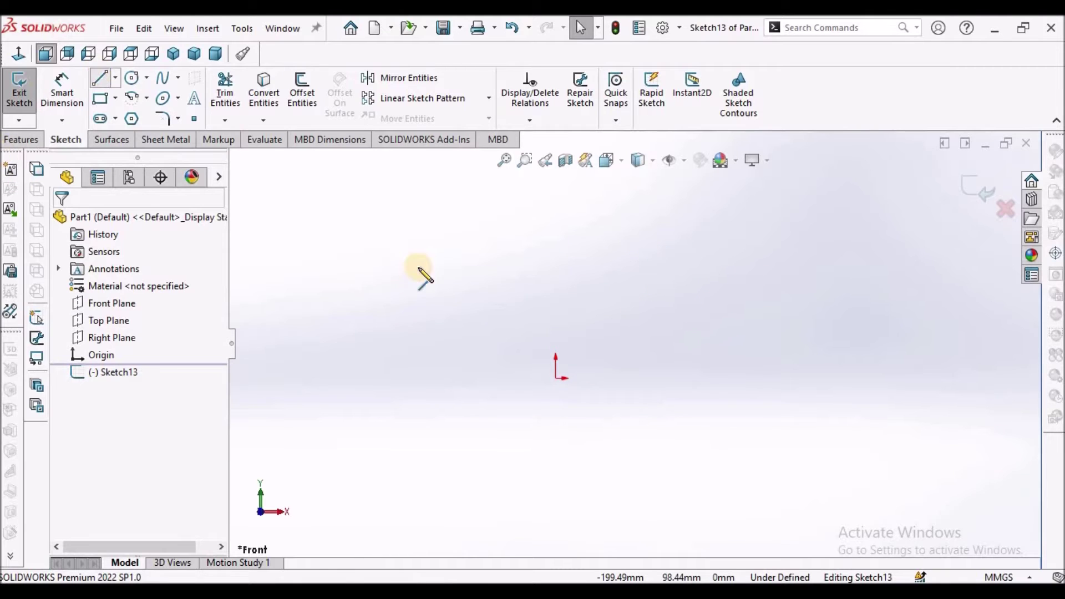
click(474, 316)
click(621, 251)
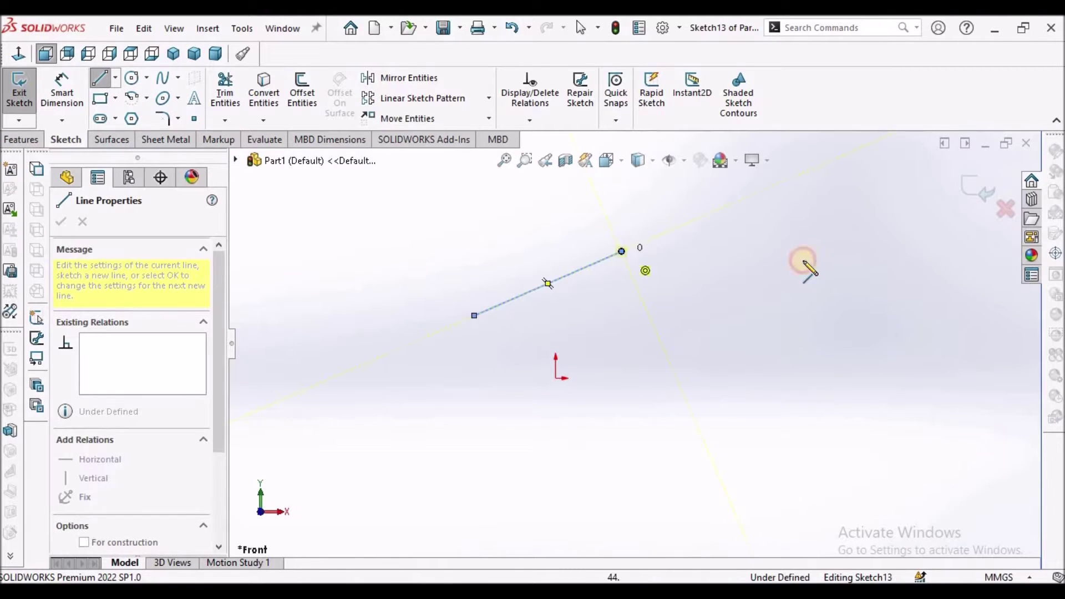
right_click(736, 248)
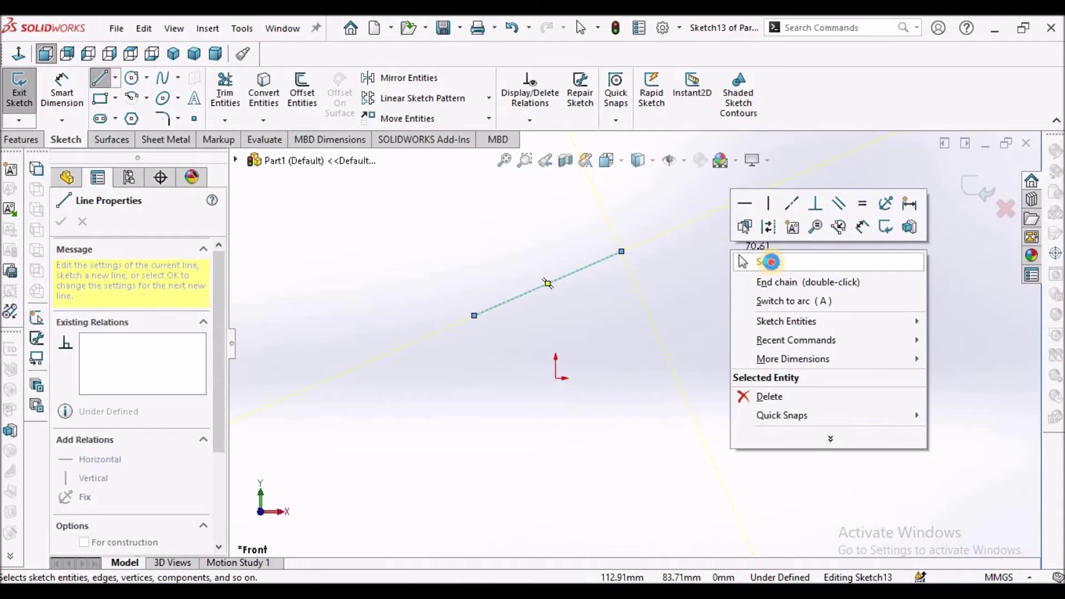
click(771, 262)
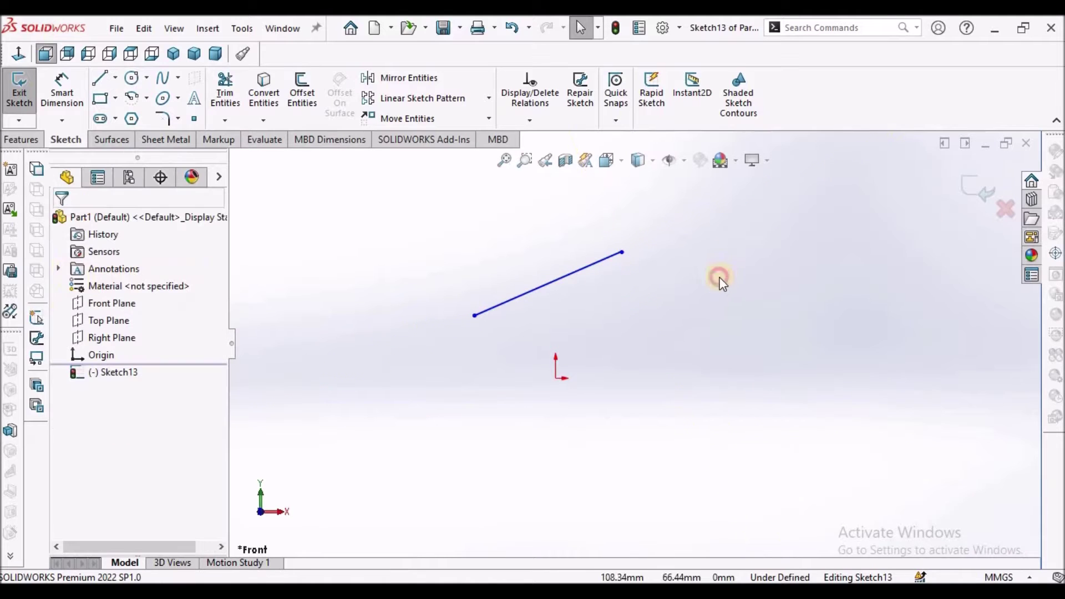
Add a Horizontal relation to the slanted line and move it further up above the origin
click(567, 275)
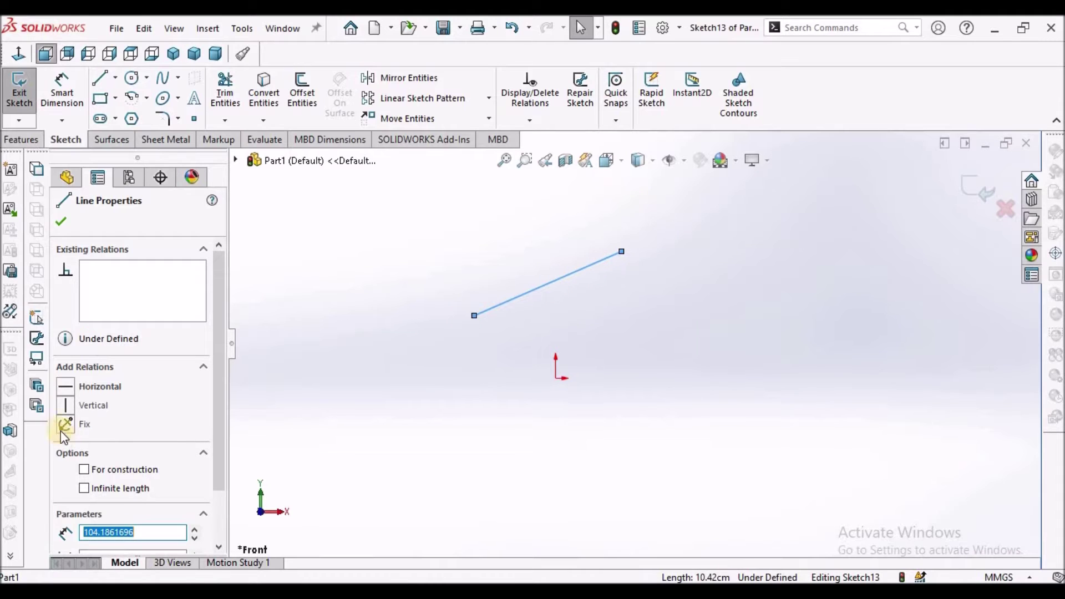
click(66, 389)
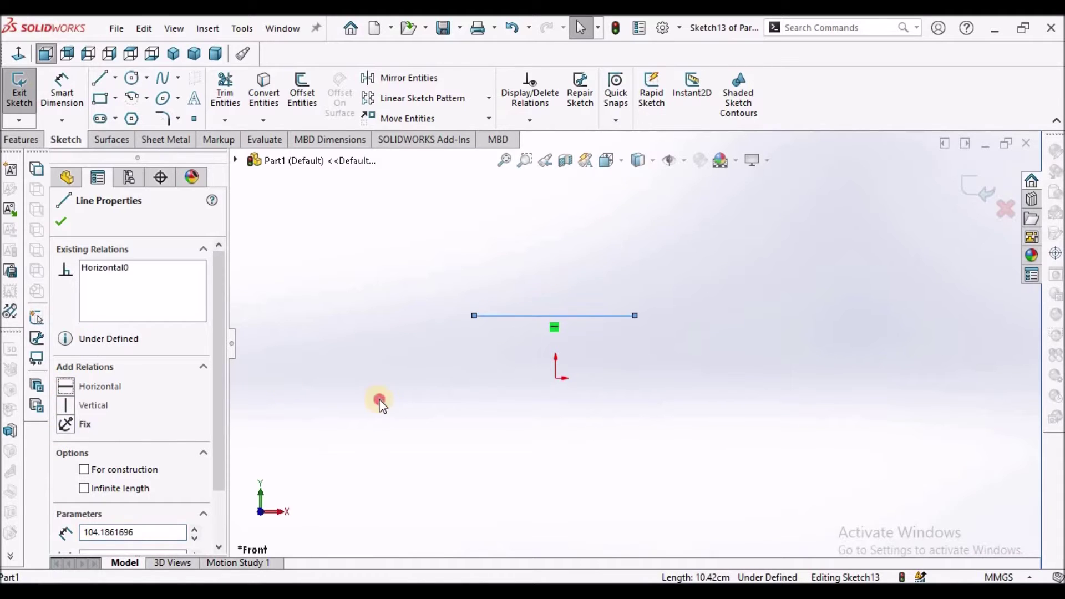
click(657, 368)
drag(580, 317, 607, 288)
click(615, 360)
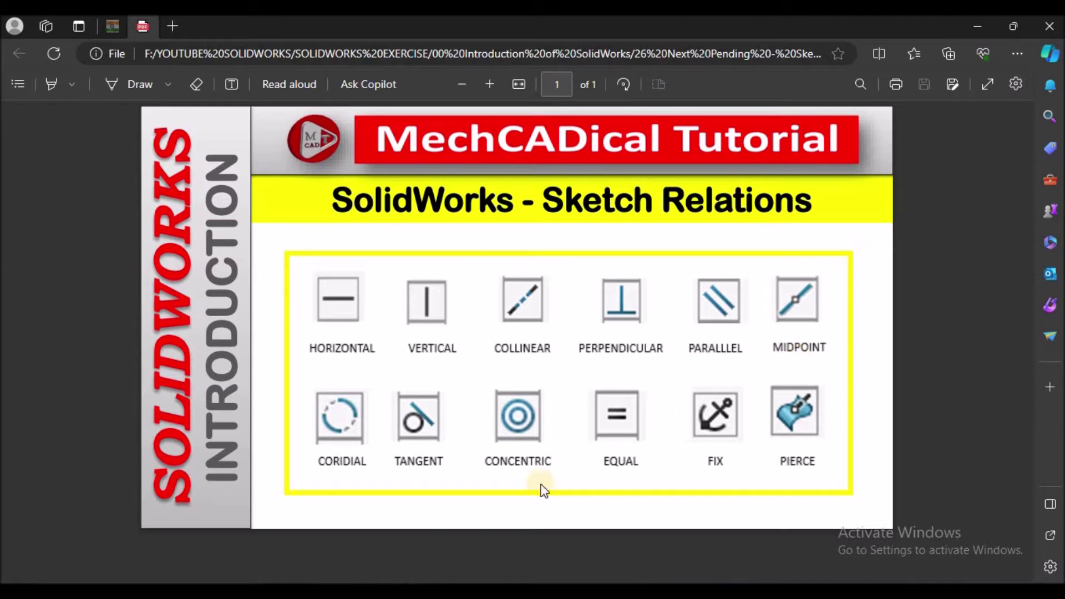
Switch back to SOLIDWORKS and sketch a steep slanted line about 91 mm long to the right of the horizontal line
key(alt+Tab)
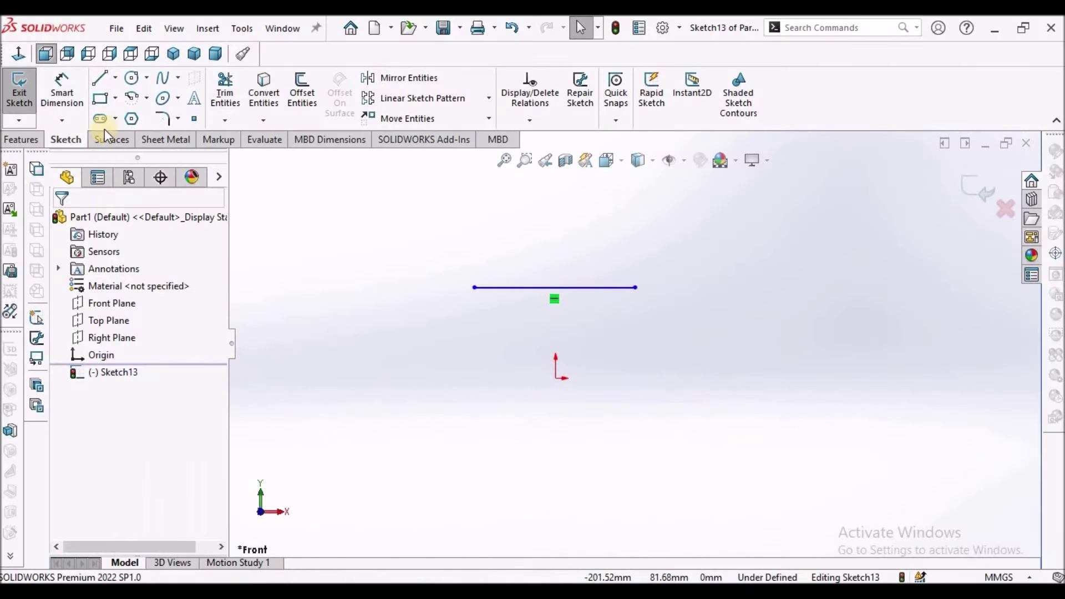
click(102, 79)
drag(681, 249, 681, 351)
click(739, 379)
right_click(520, 211)
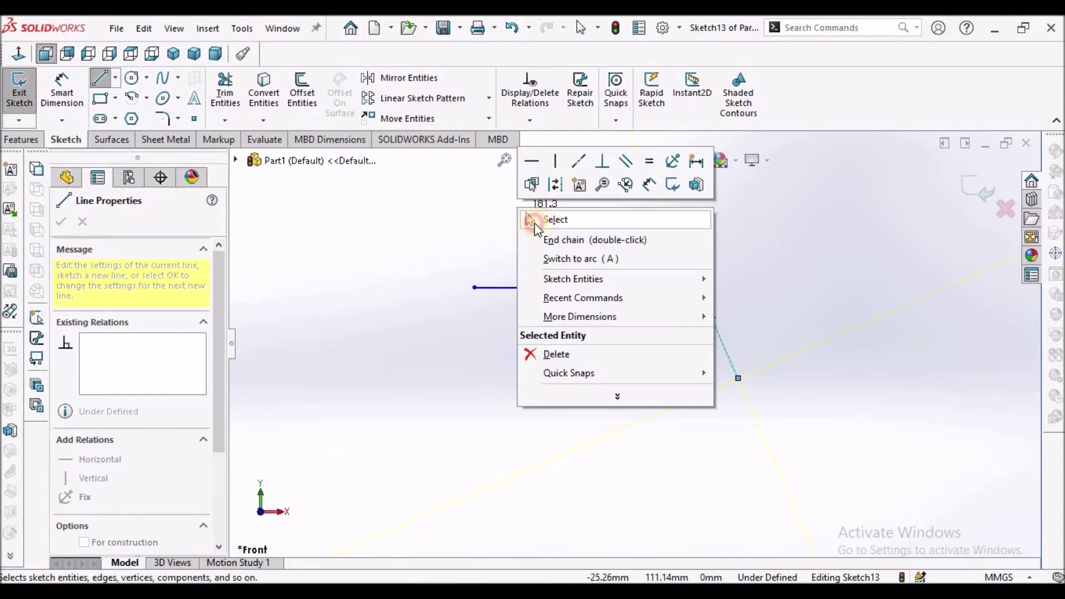
click(551, 217)
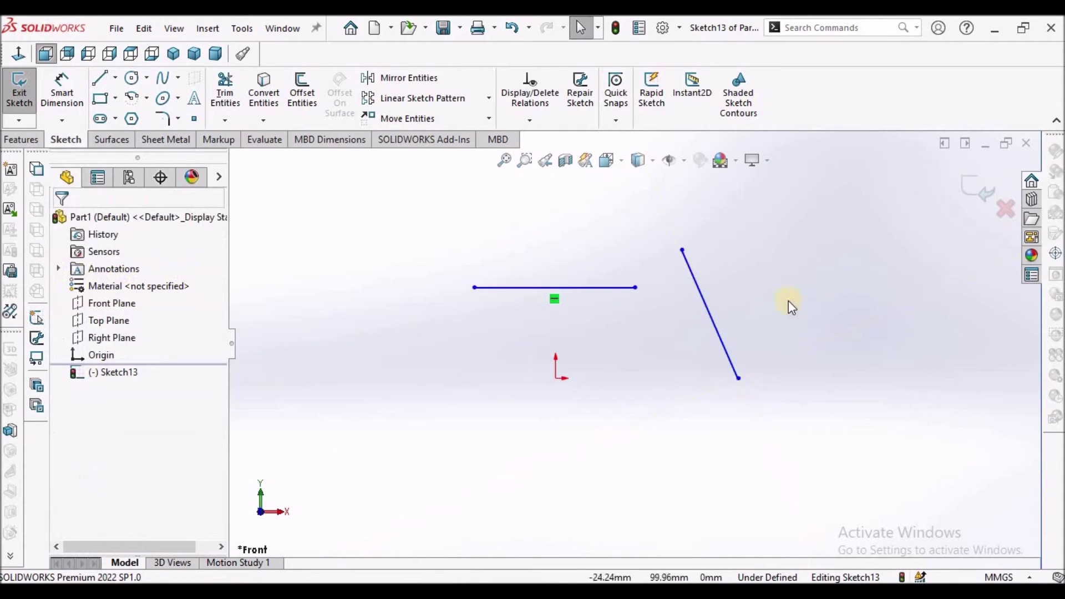
Add a Vertical relation to the steep slanted line right of the horizontal line
click(715, 323)
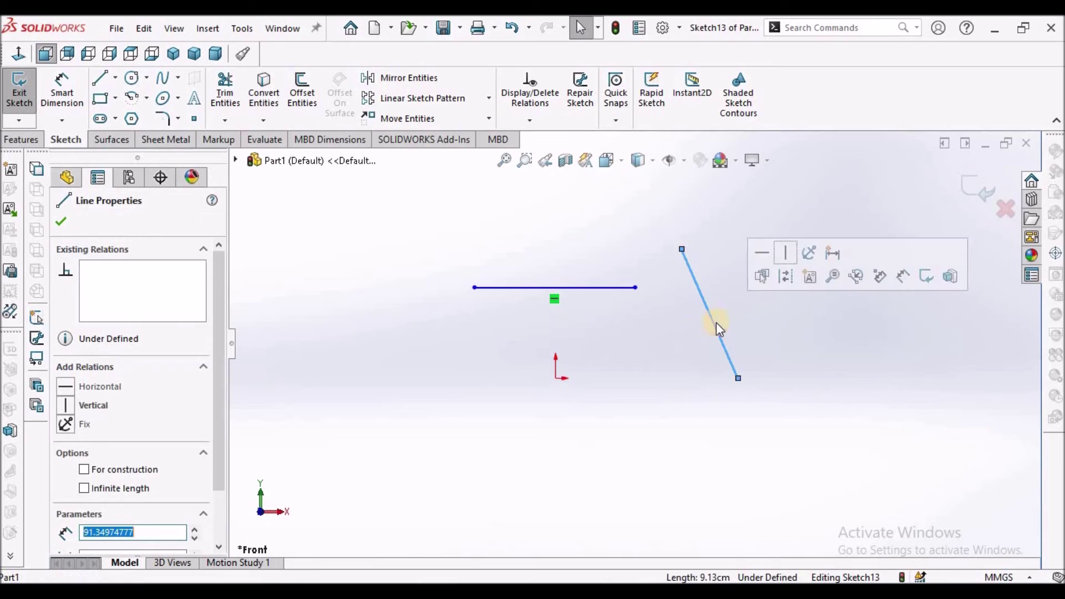
click(66, 406)
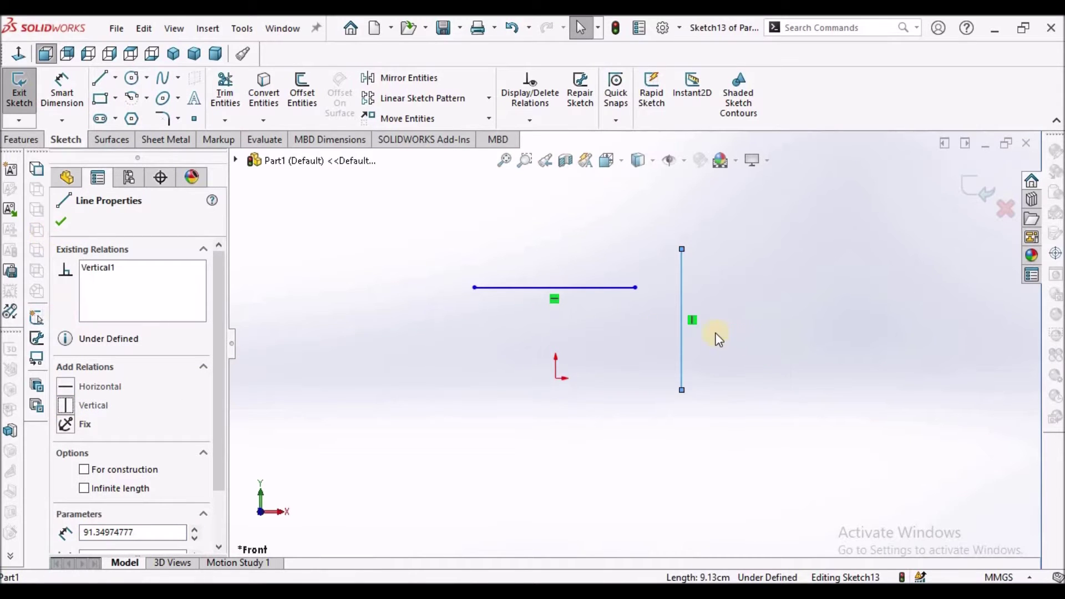
click(749, 342)
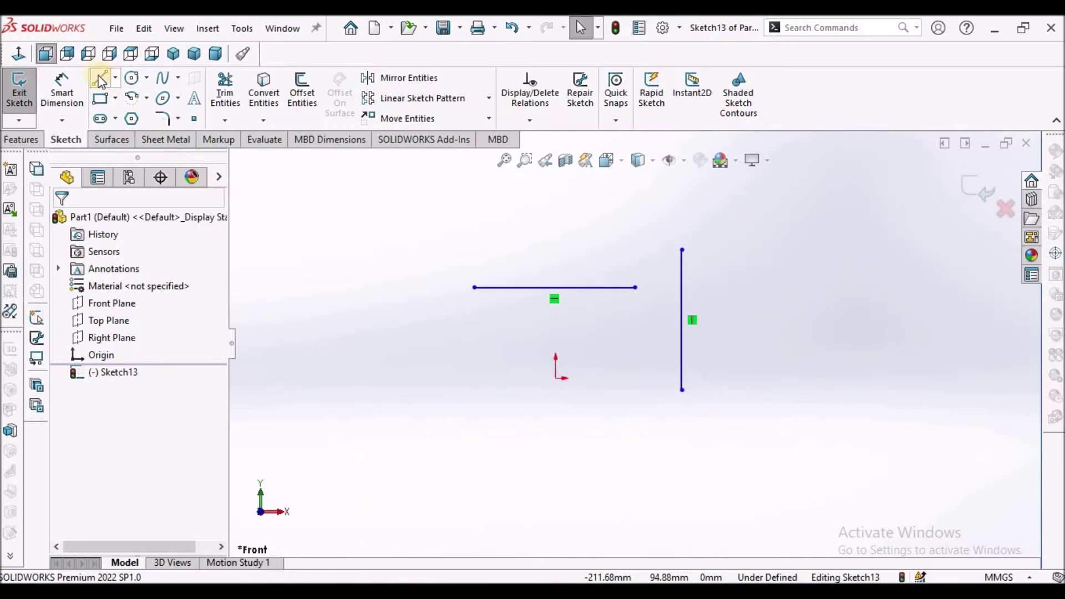
Sketch a rising slanted line about 75 mm long below and to the left of the origin
click(100, 78)
click(351, 461)
click(452, 401)
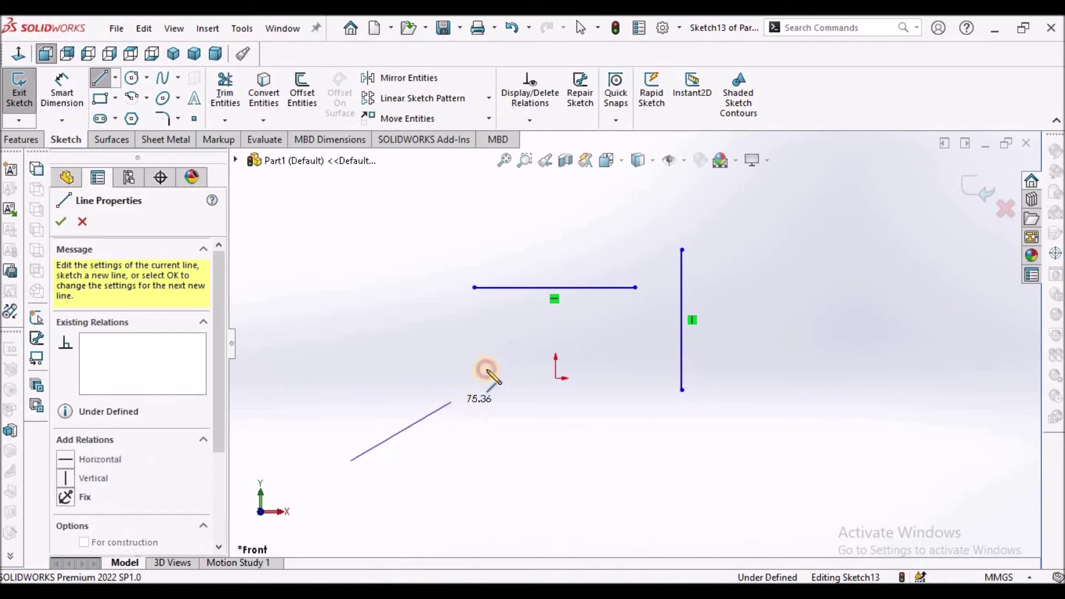
right_click(508, 301)
Sketch a second short slanted line near the origin and stretch its upper endpoint so it slopes similarly to the lower-left line
click(547, 335)
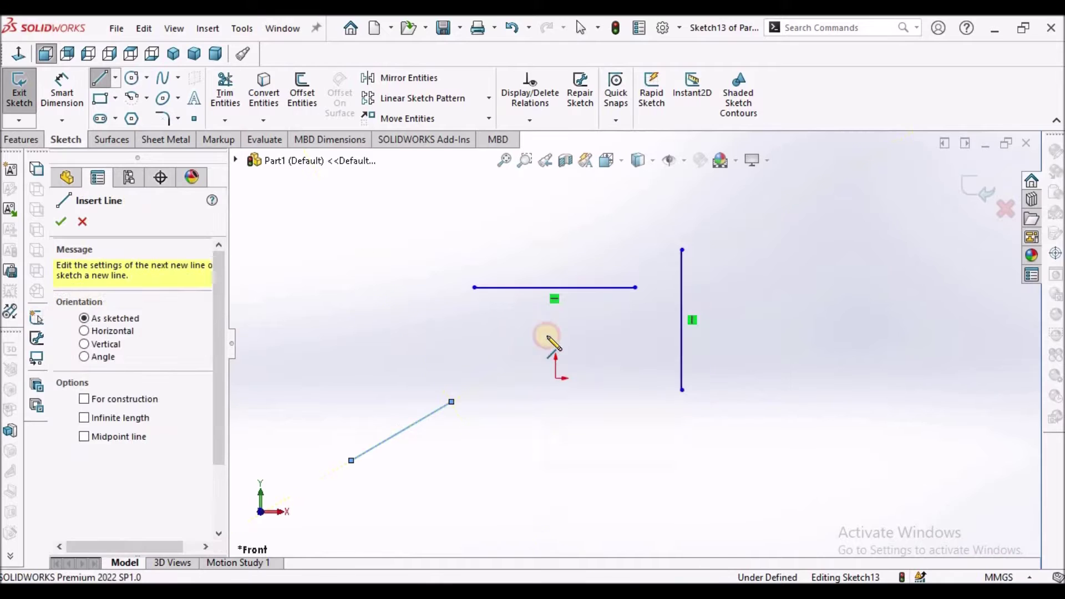
click(532, 366)
right_click(411, 335)
click(447, 346)
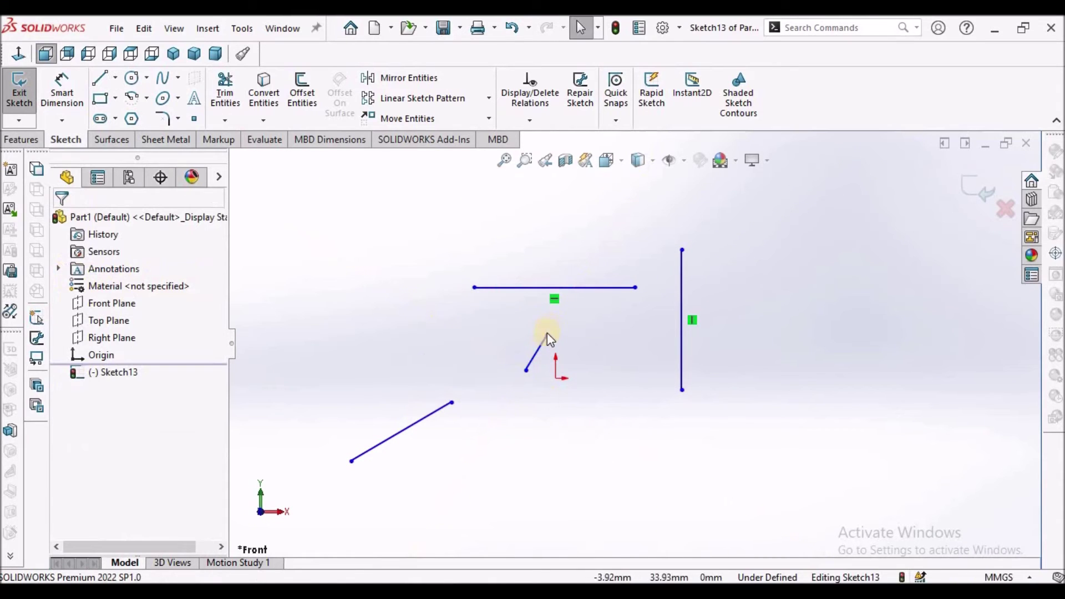
drag(578, 337, 592, 328)
click(556, 392)
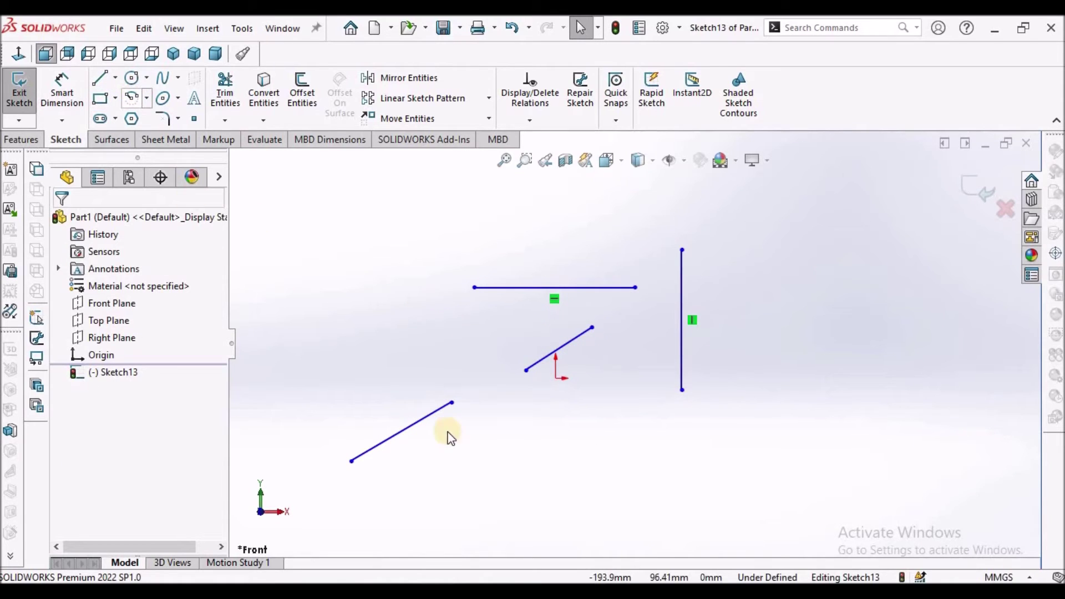
Add a Collinear relation between the lower-left slanted line and the short slanted line near the origin
click(449, 402)
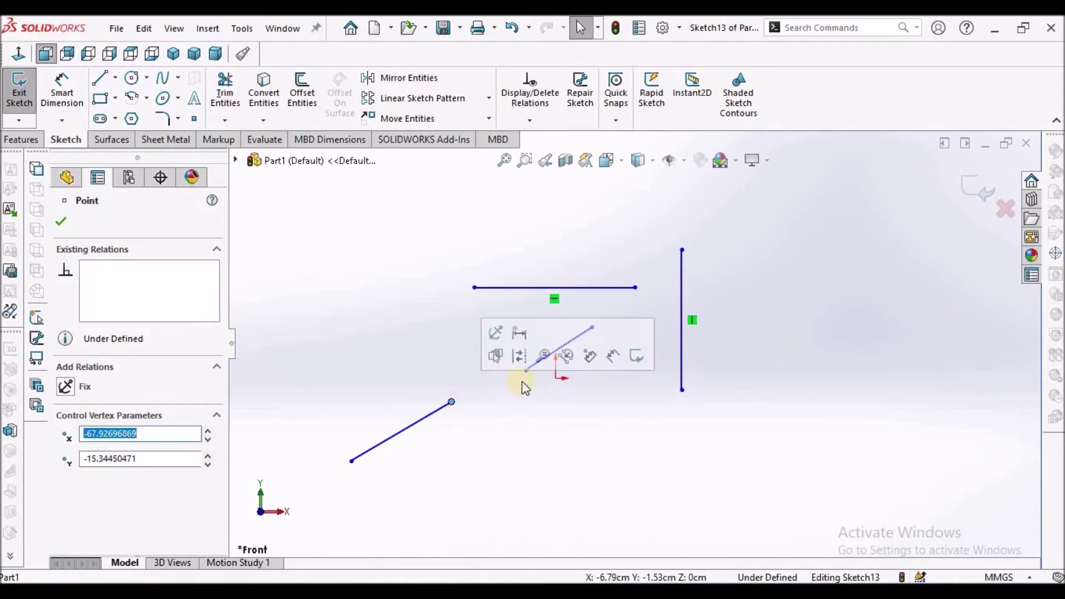
click(488, 411)
click(436, 410)
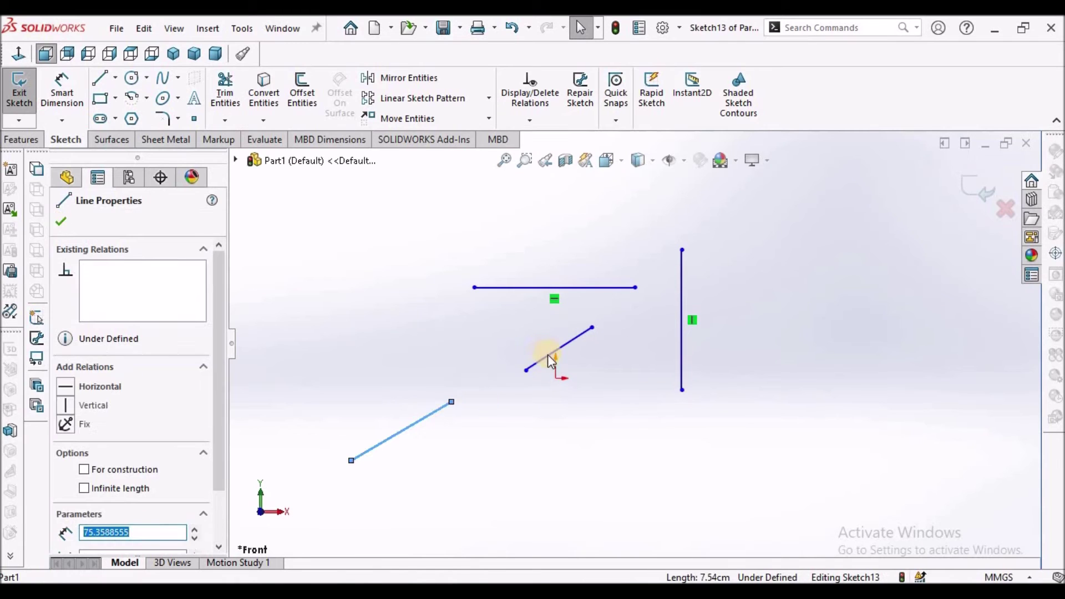
ctrl+click(548, 355)
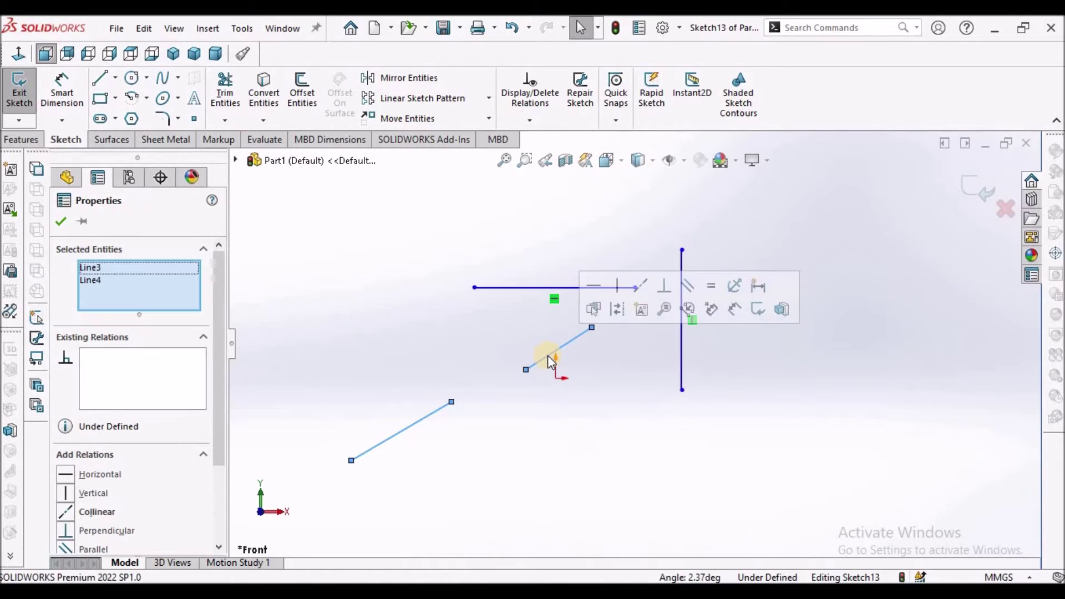
click(66, 513)
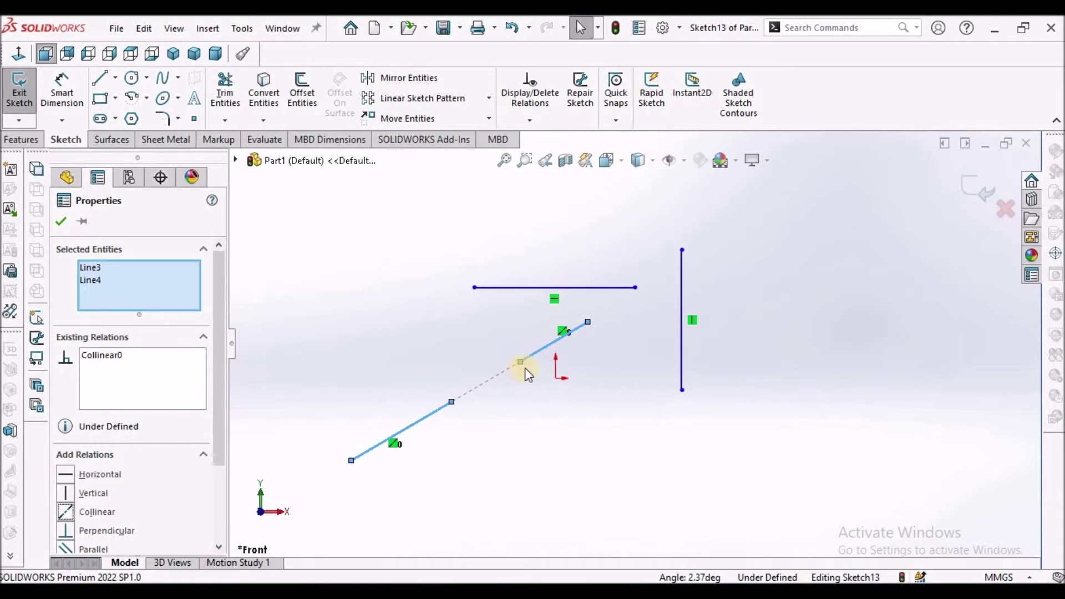
click(355, 244)
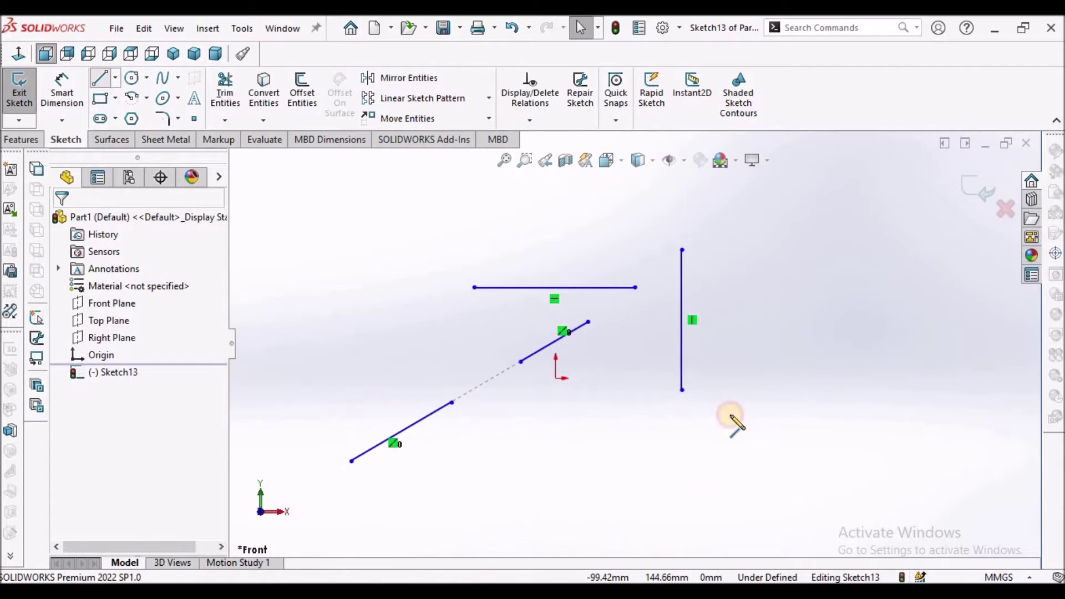
Sketch a horizontal line about 124 mm long below and to the right of the vertical line
click(687, 477)
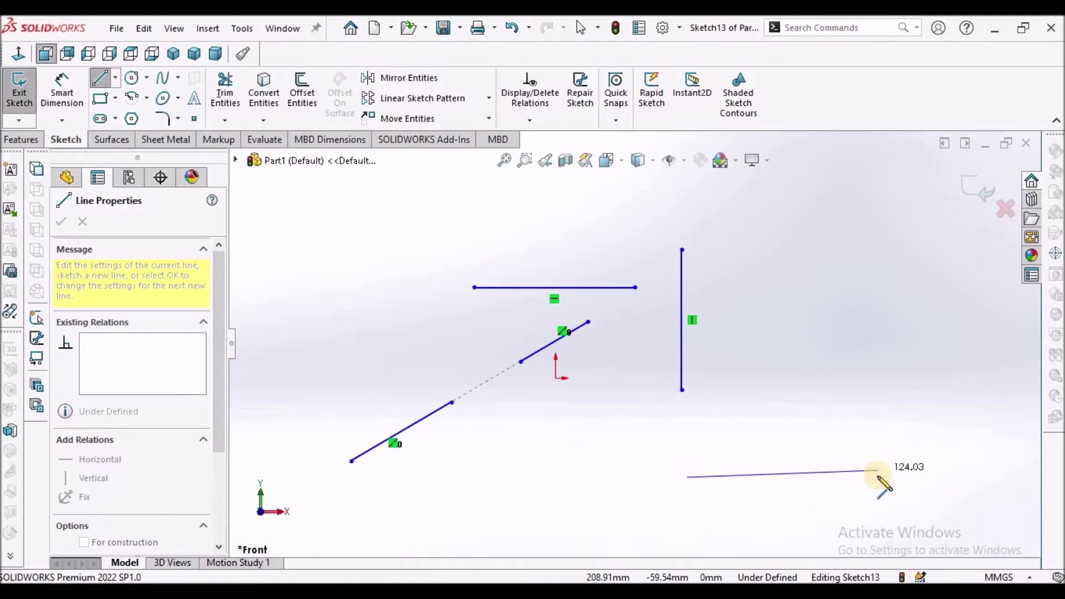
click(877, 476)
right_click(832, 268)
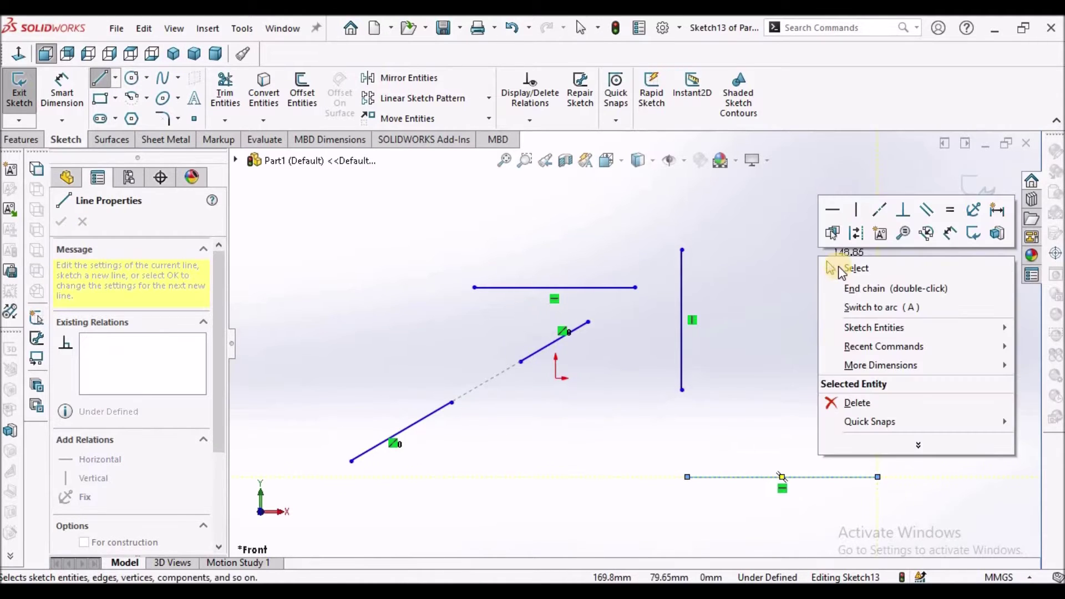
click(848, 268)
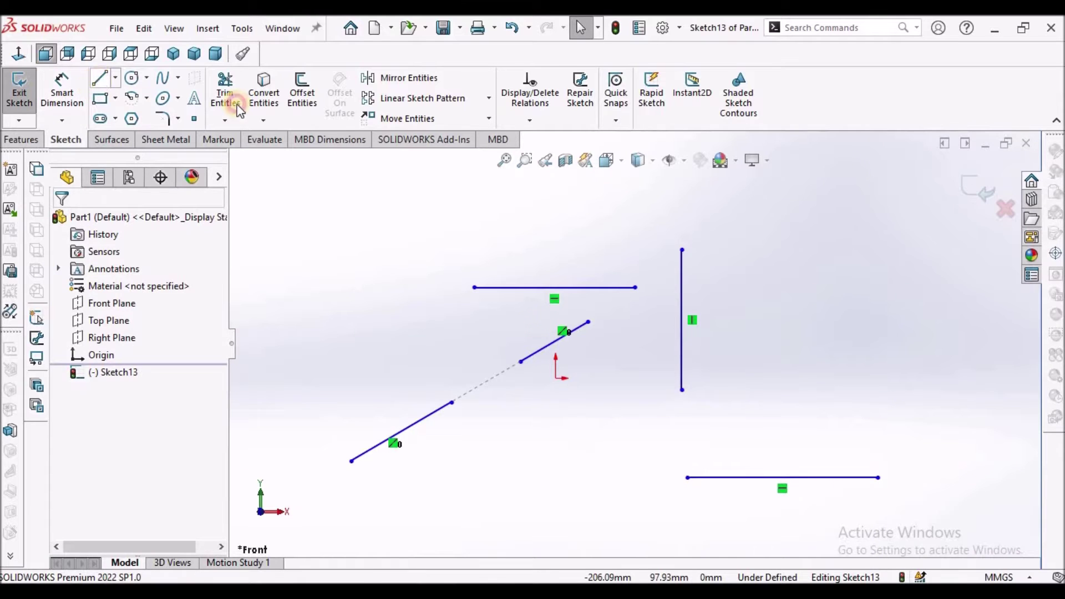
Sketch a steep slanted line above the lower horizontal line, to the right of the vertical line
key(l)
click(808, 299)
click(767, 417)
right_click(768, 206)
click(783, 207)
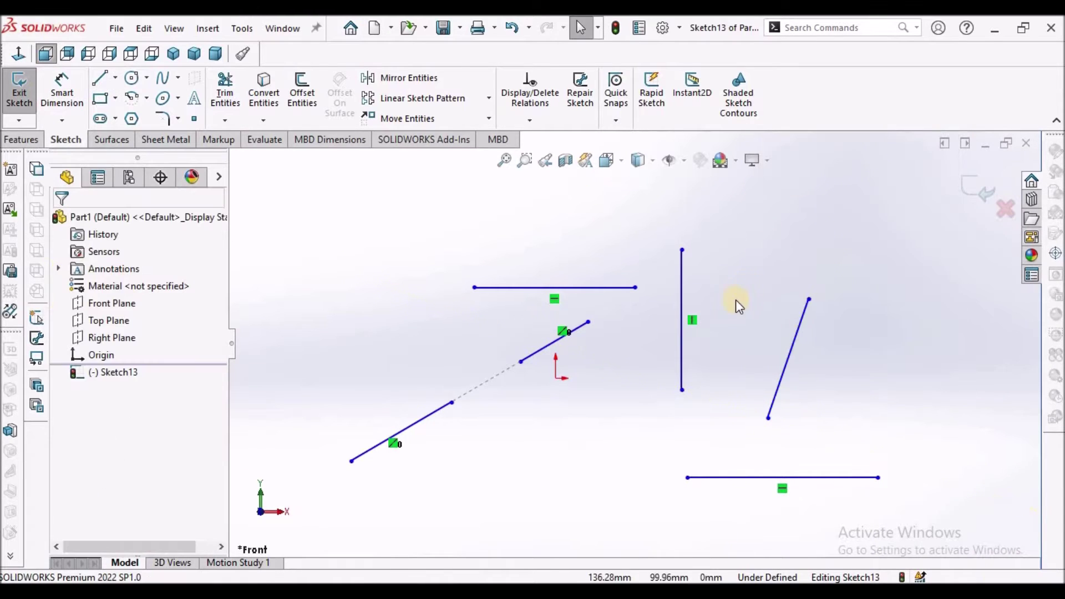
Add a Perpendicular relation between the lower horizontal line and the steep slanted line above it
click(796, 478)
ctrl+click(794, 338)
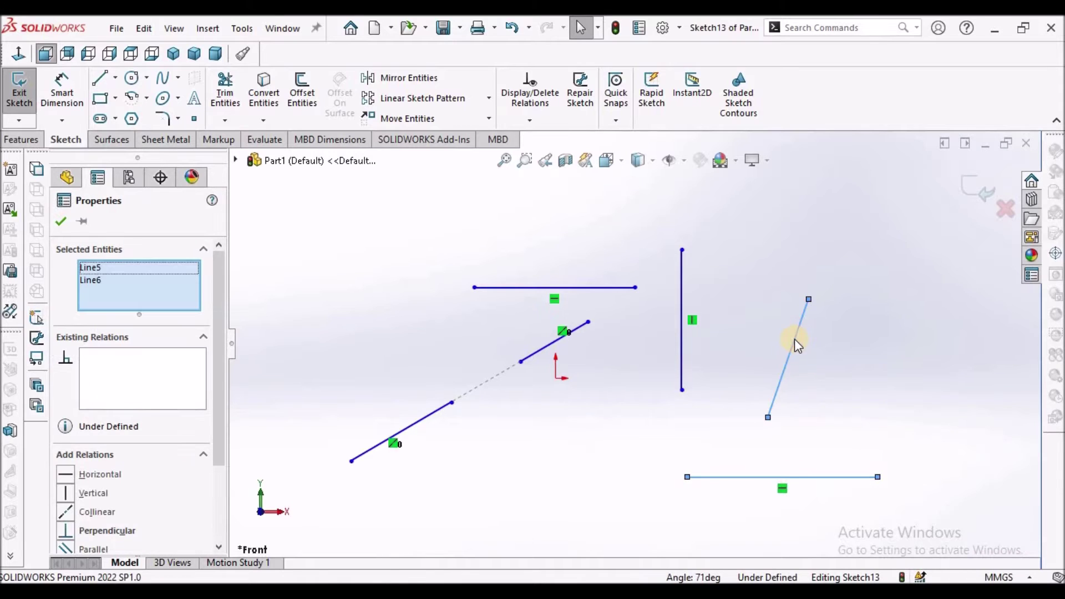
click(65, 533)
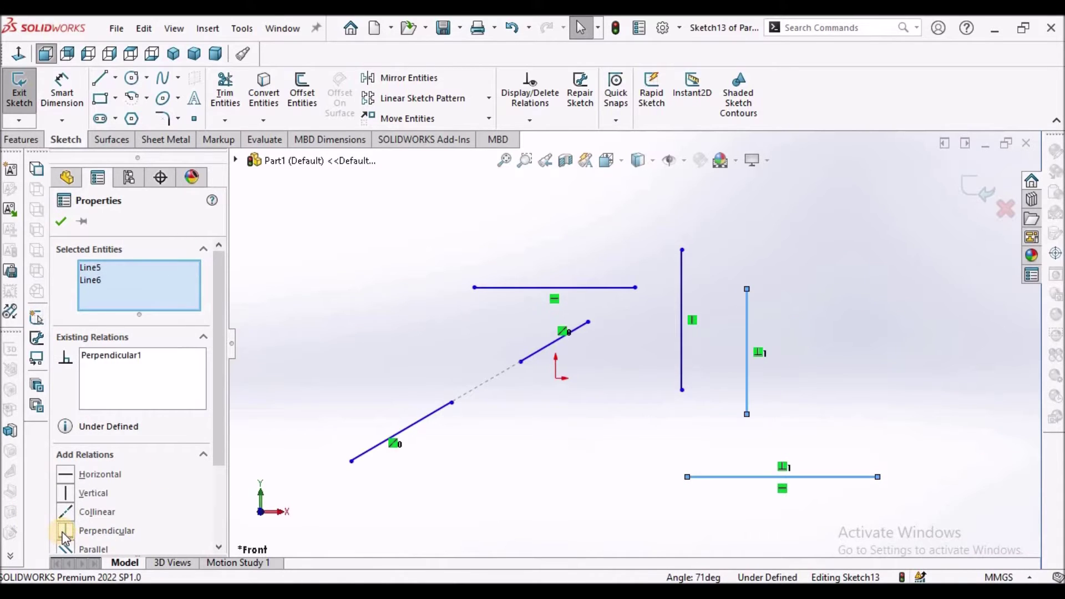
click(67, 221)
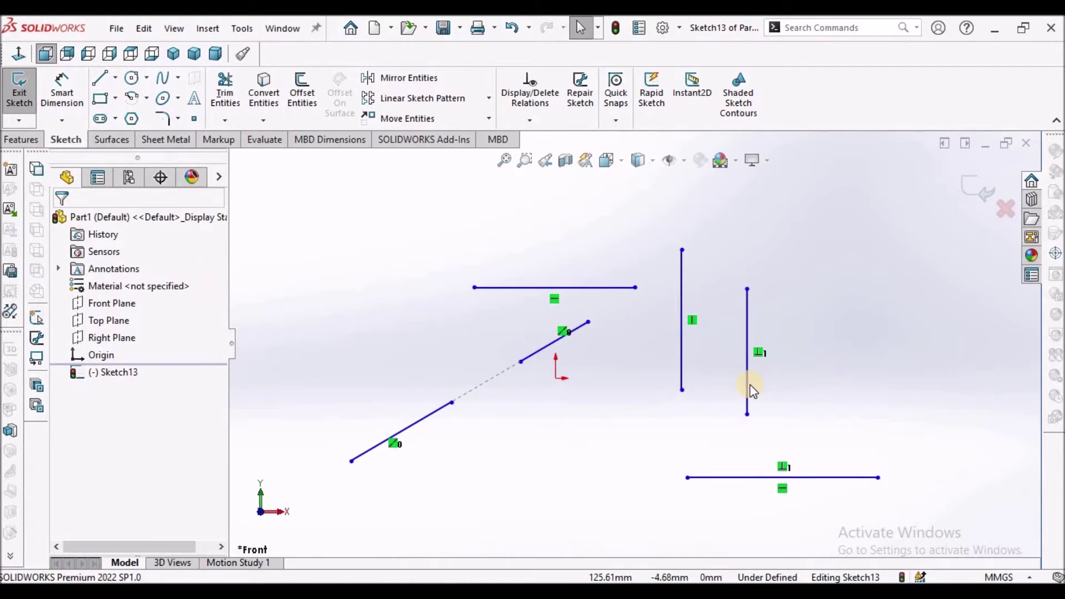
Move the perpendicular line's lower endpoint down to just above the middle of the lower horizontal line
drag(773, 401, 786, 454)
click(780, 415)
click(720, 447)
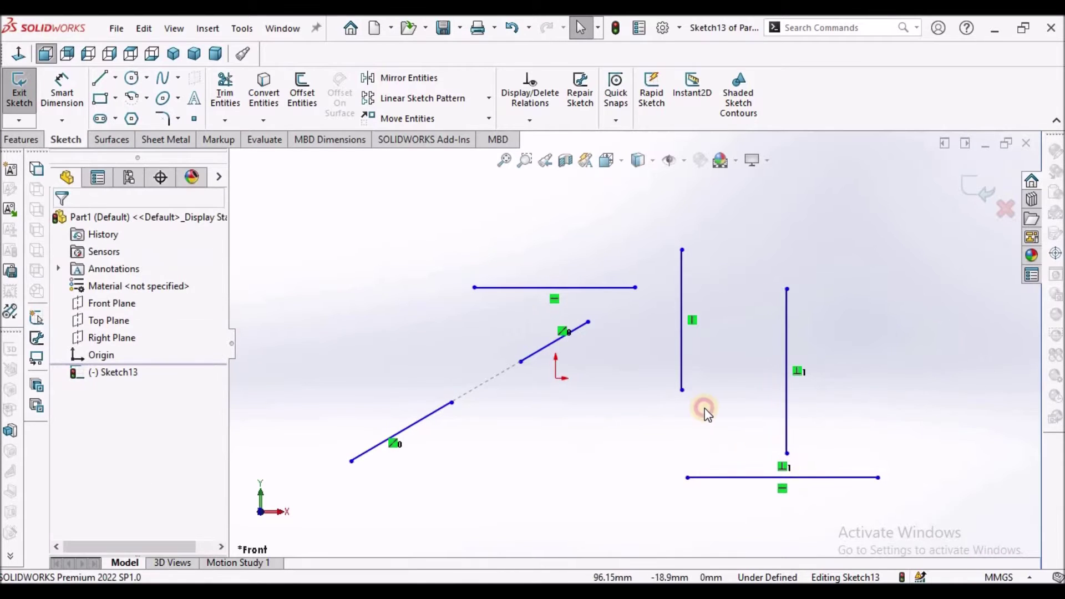
Select all the lines in the sketch and delete them
scroll(573, 382, up, 3)
mouse_move(399, 231)
mouse_down()
mouse_move(855, 504)
mouse_move(853, 515)
mouse_up()
key(Delete)
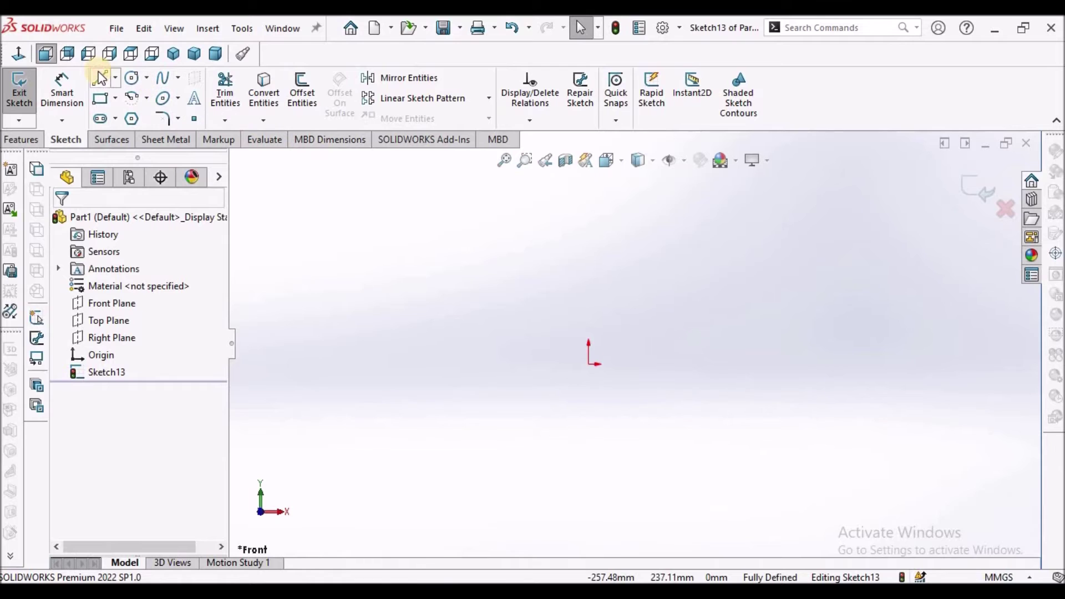
Sketch two separate, downward-sloping lines left of the origin, the one nearer the origin about 123 mm long
click(100, 78)
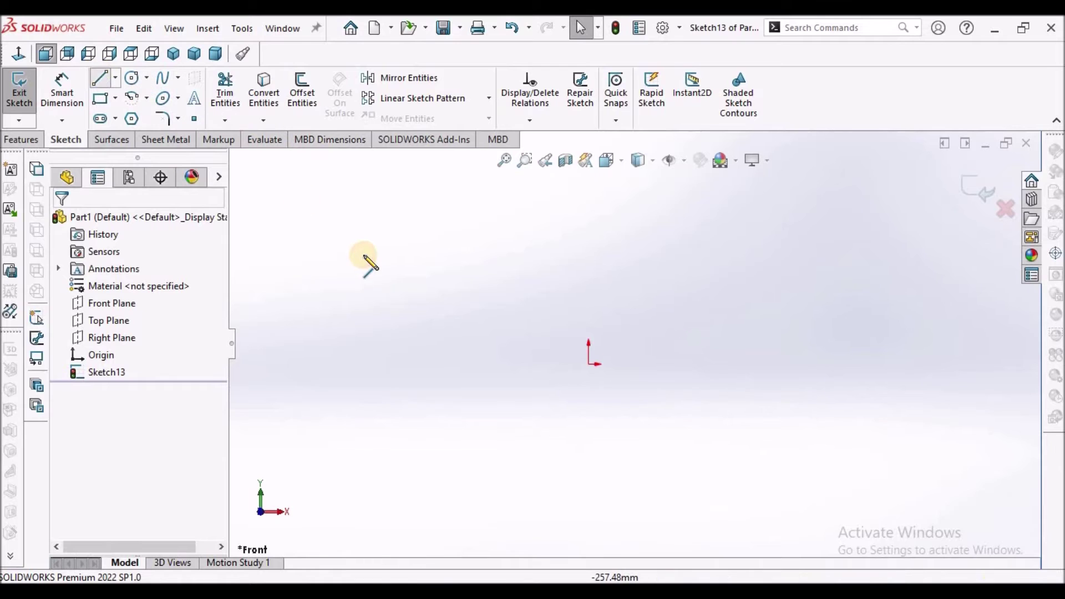
click(363, 255)
click(487, 391)
right_click(507, 230)
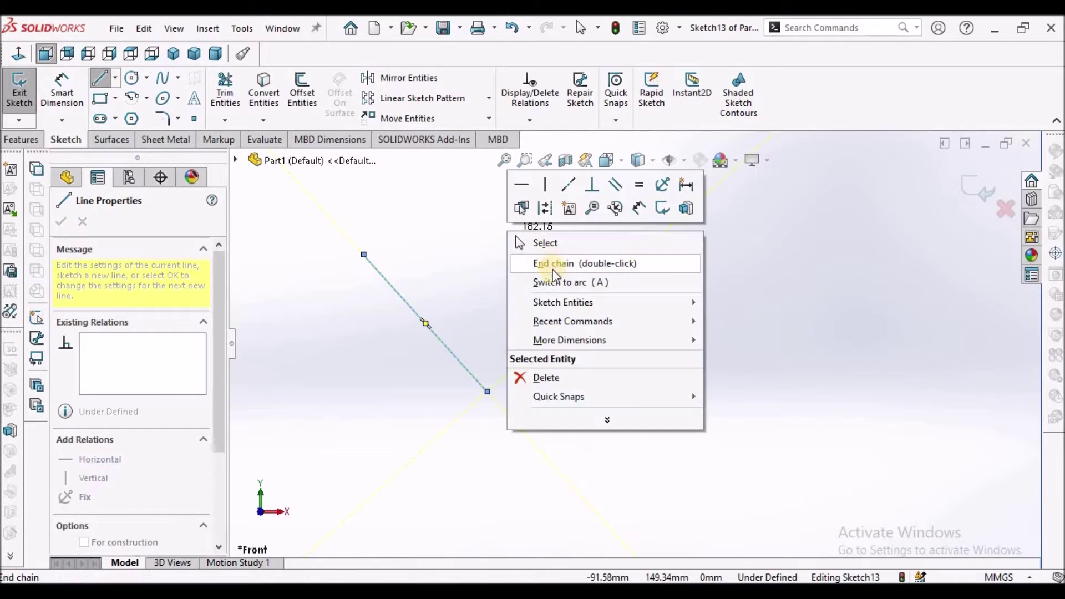
click(552, 267)
drag(546, 316, 463, 244)
right_click(679, 271)
click(680, 269)
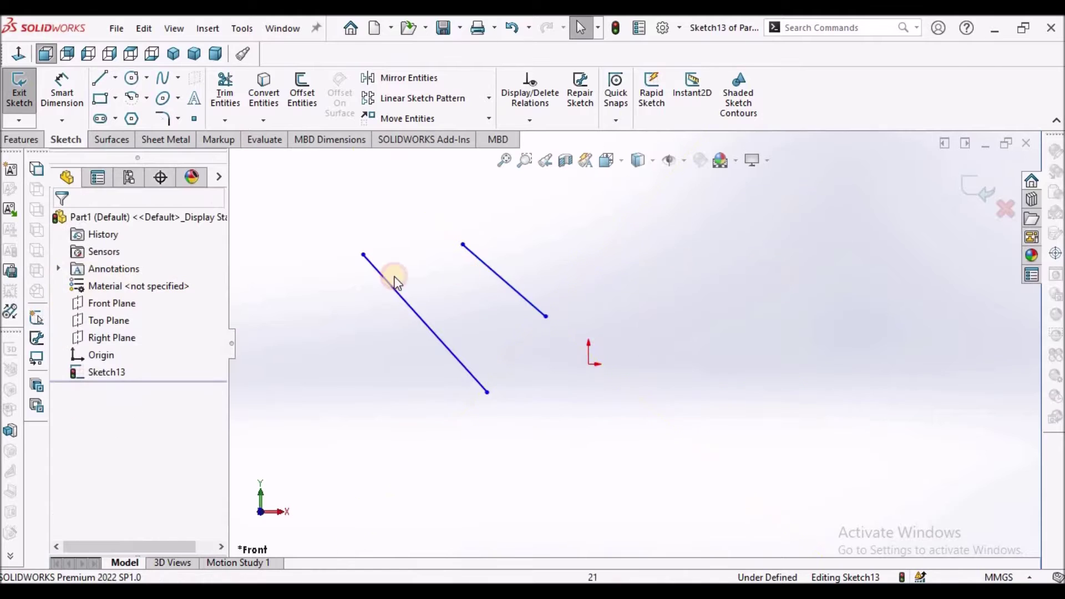
Dimension the angle between the two sloping lines with Smart Dimension and delete that dimension
click(61, 91)
click(528, 299)
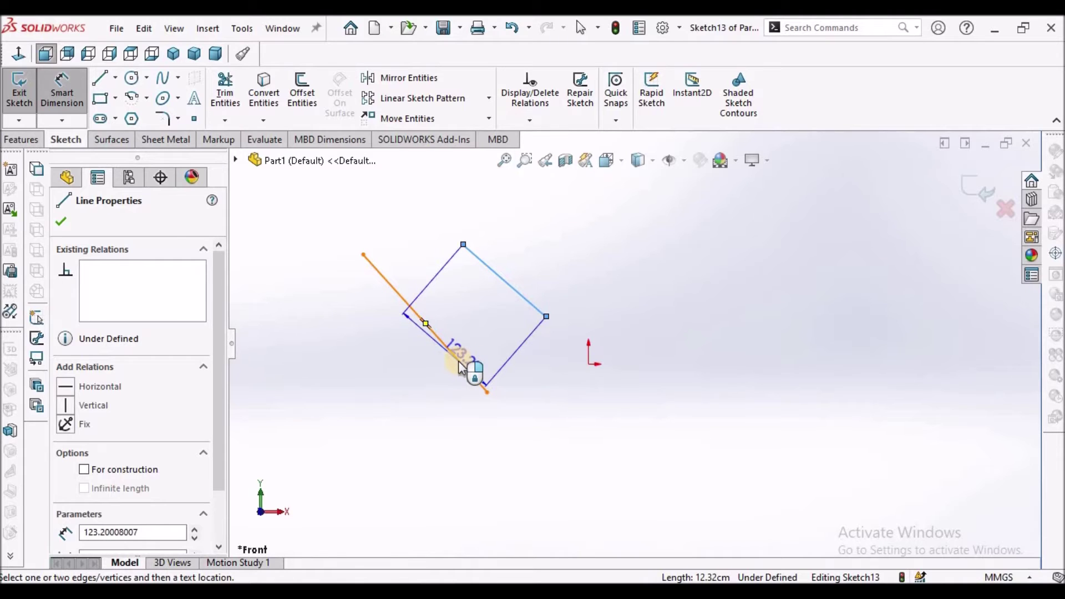
click(458, 361)
click(501, 334)
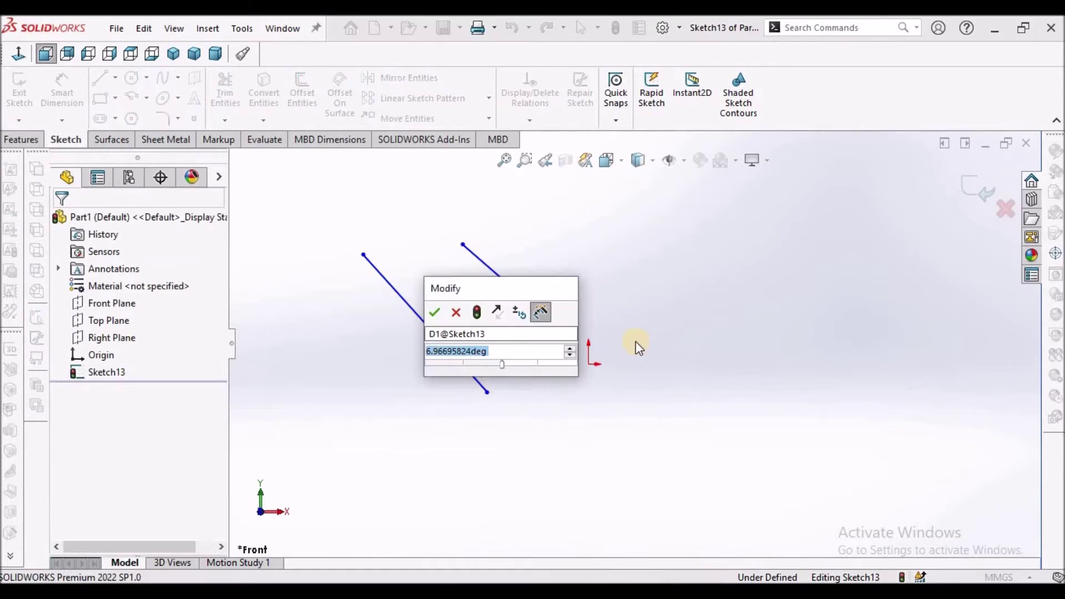
key(Return)
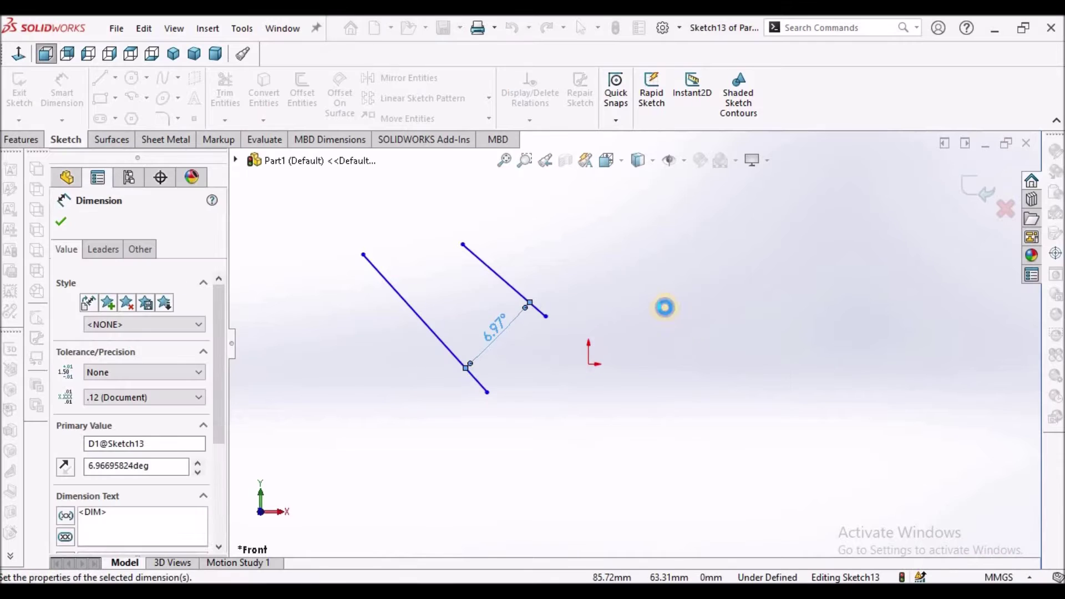
right_click(664, 308)
key(Escape)
click(502, 317)
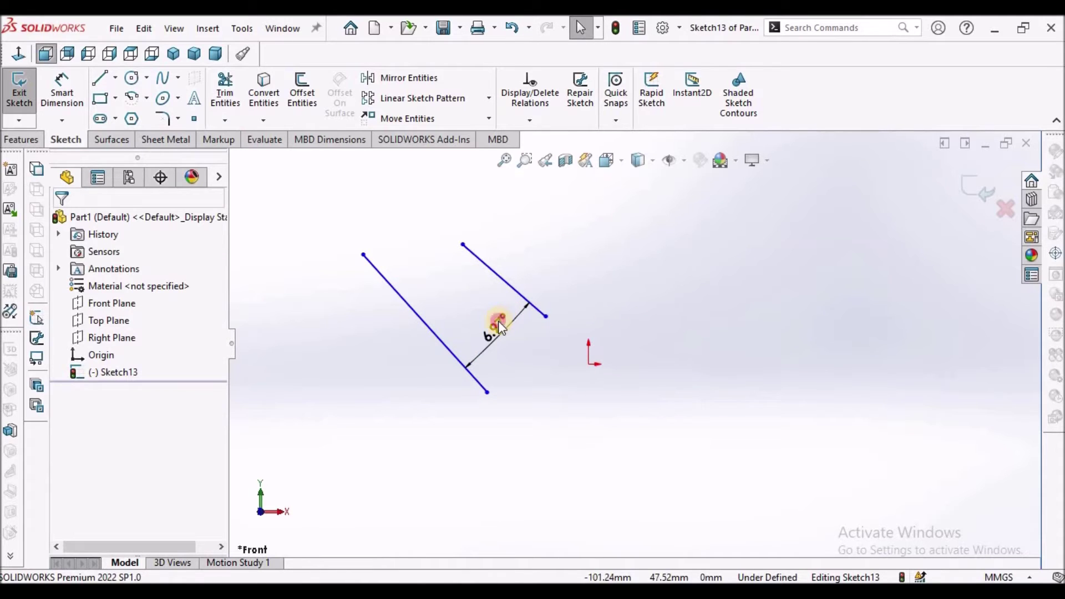
key(Delete)
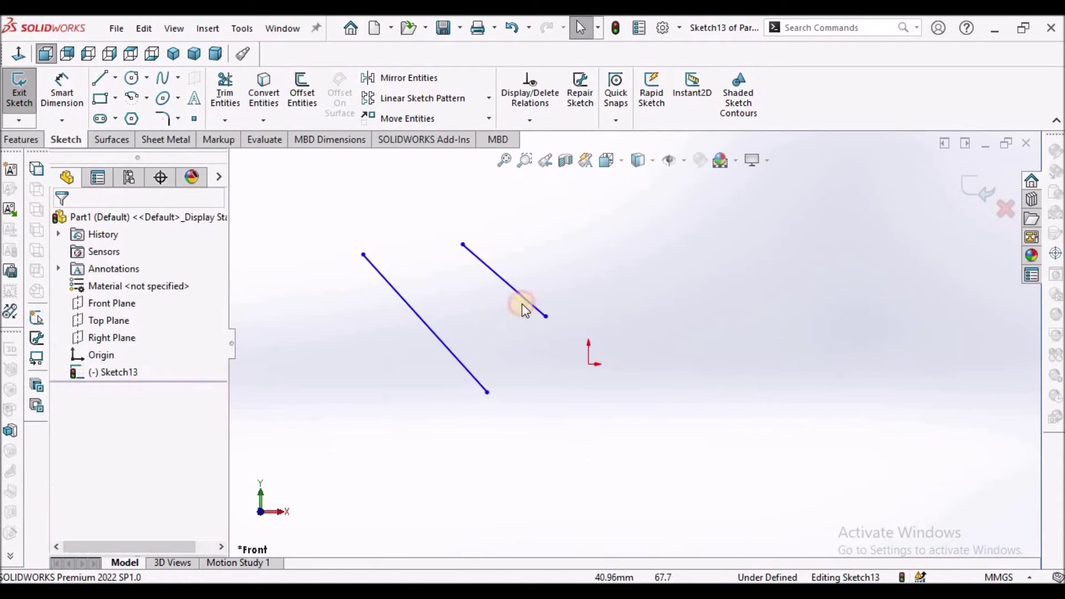
Add a Parallel relation between the two sloping lines
click(444, 343)
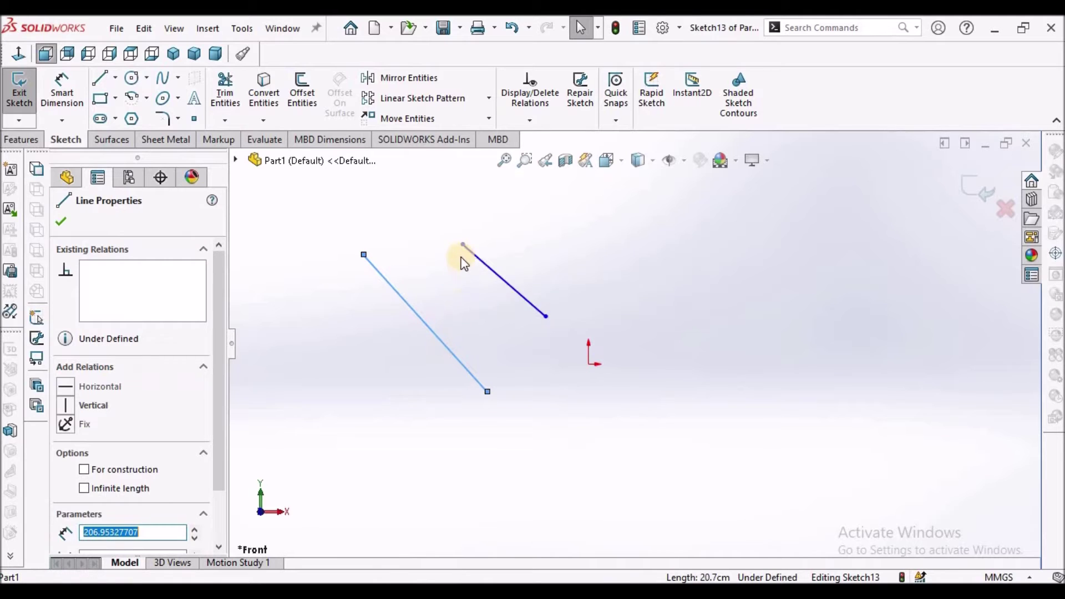
ctrl+click(471, 256)
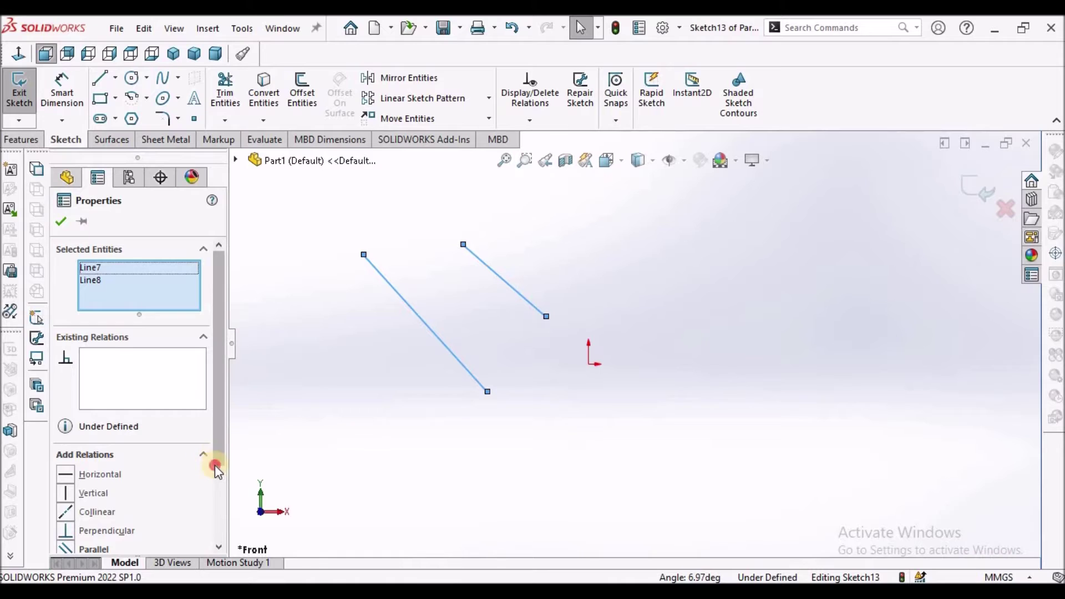
scroll(216, 456, down, 3)
click(65, 477)
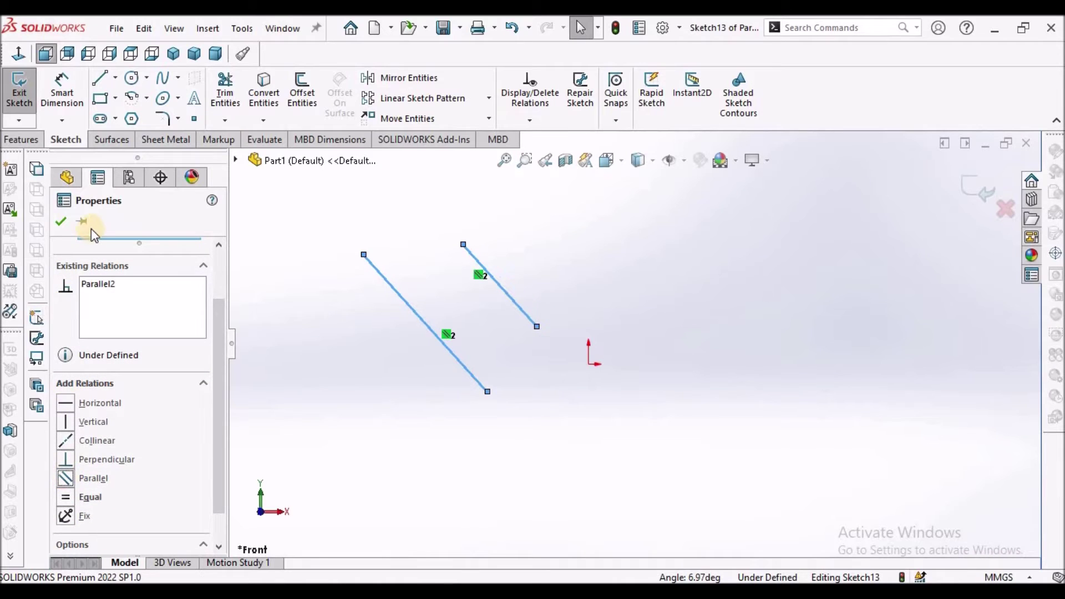
click(60, 221)
Select both parallel lines and delete them
drag(339, 222, 650, 424)
key(Delete)
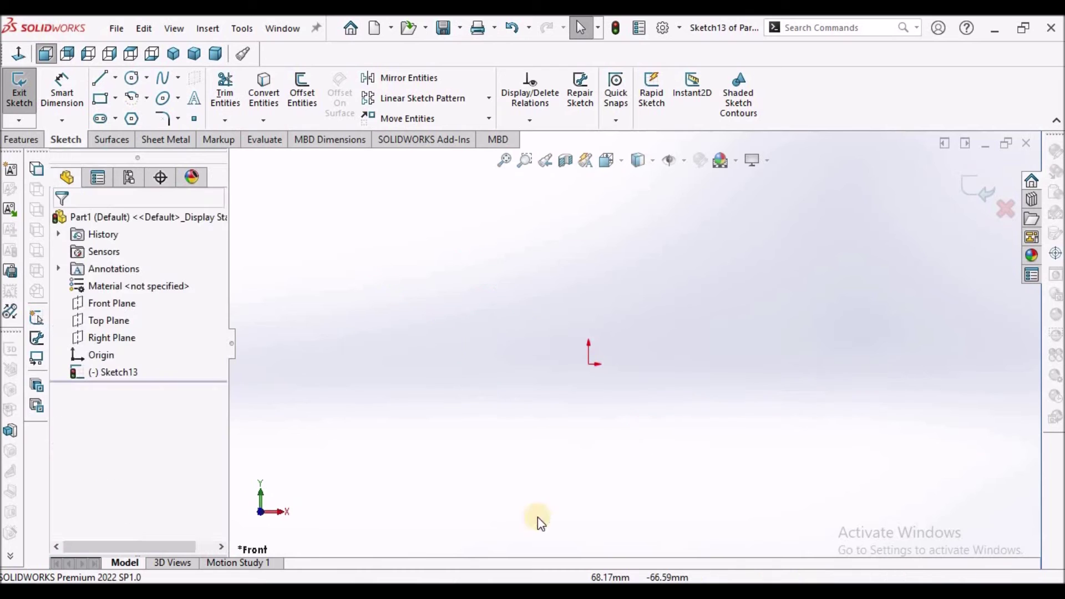
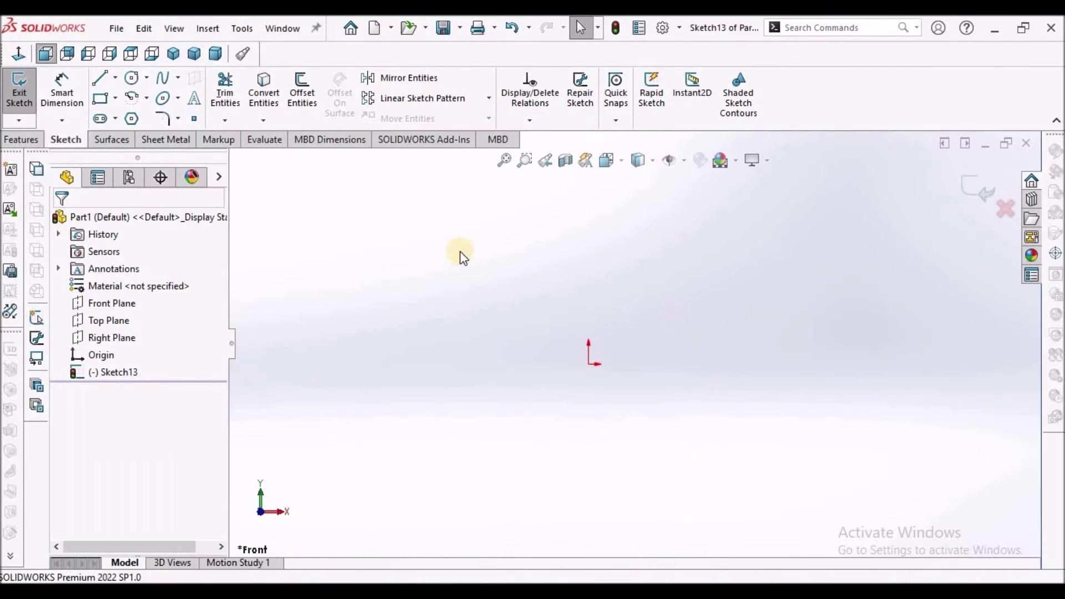
Sketch two separate lines above the origin: a steep one about 133 mm long and a shorter one beside it, perpendicular to the first
click(100, 79)
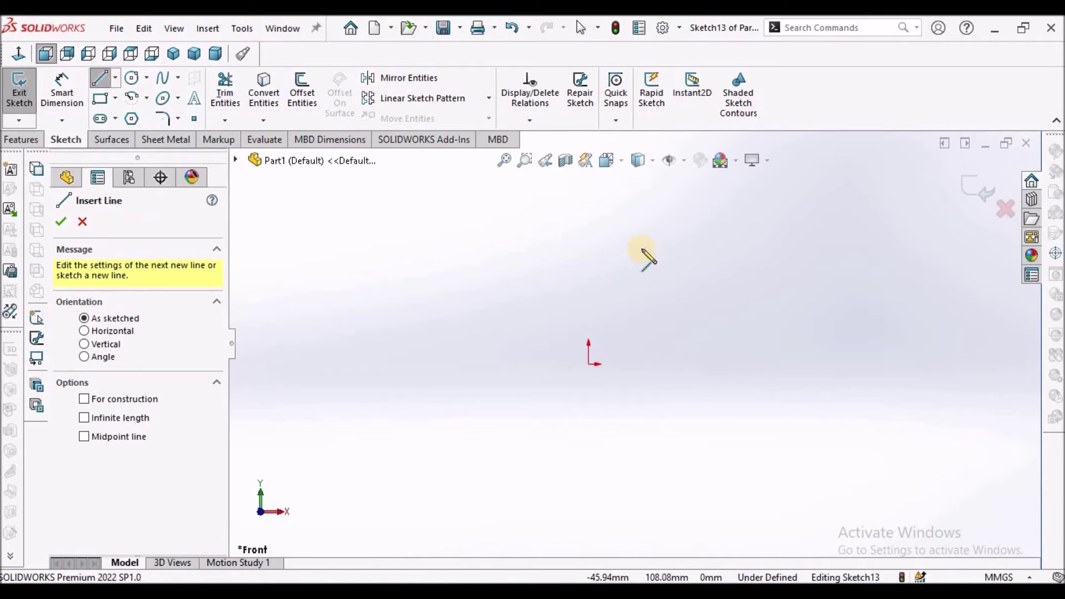
click(687, 274)
click(654, 351)
right_click(569, 217)
click(610, 250)
click(610, 280)
right_click(482, 270)
click(516, 282)
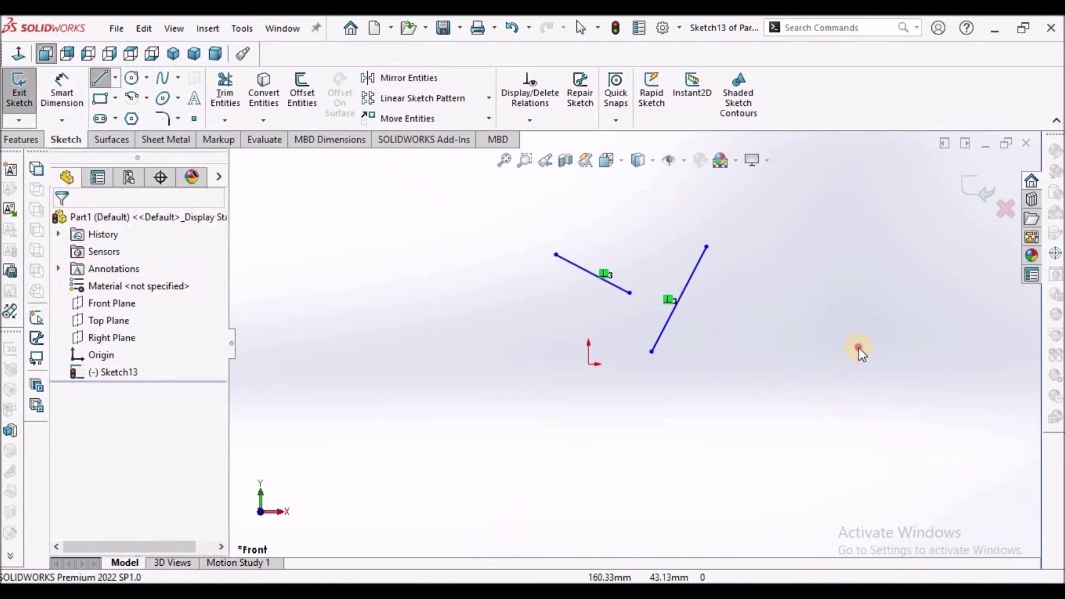
Add a Midpoint relation between the shorter line's lower endpoint and the steep longer line
click(685, 291)
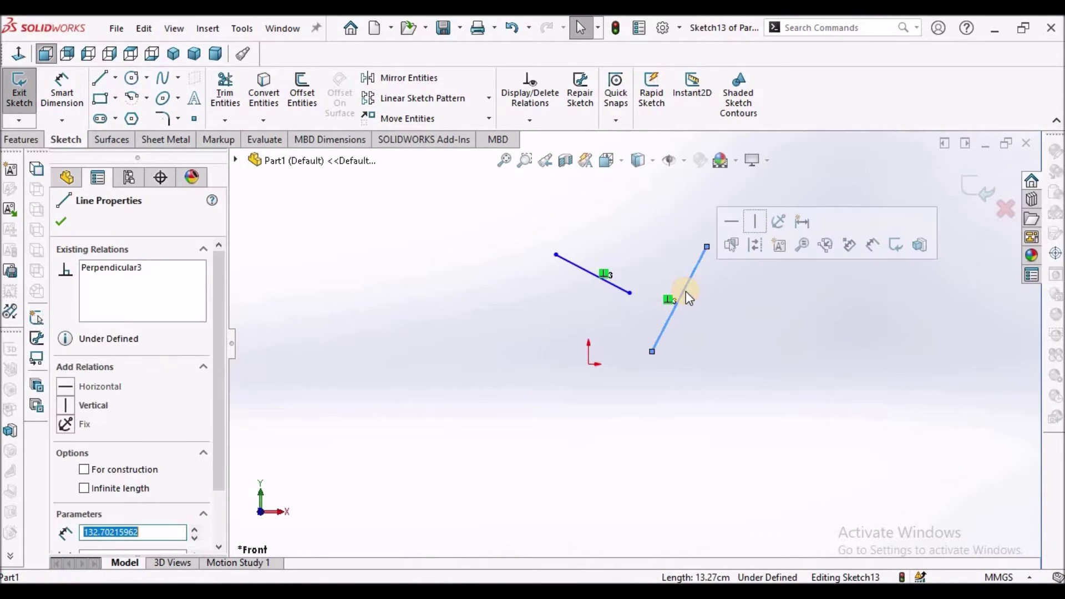
ctrl+click(630, 293)
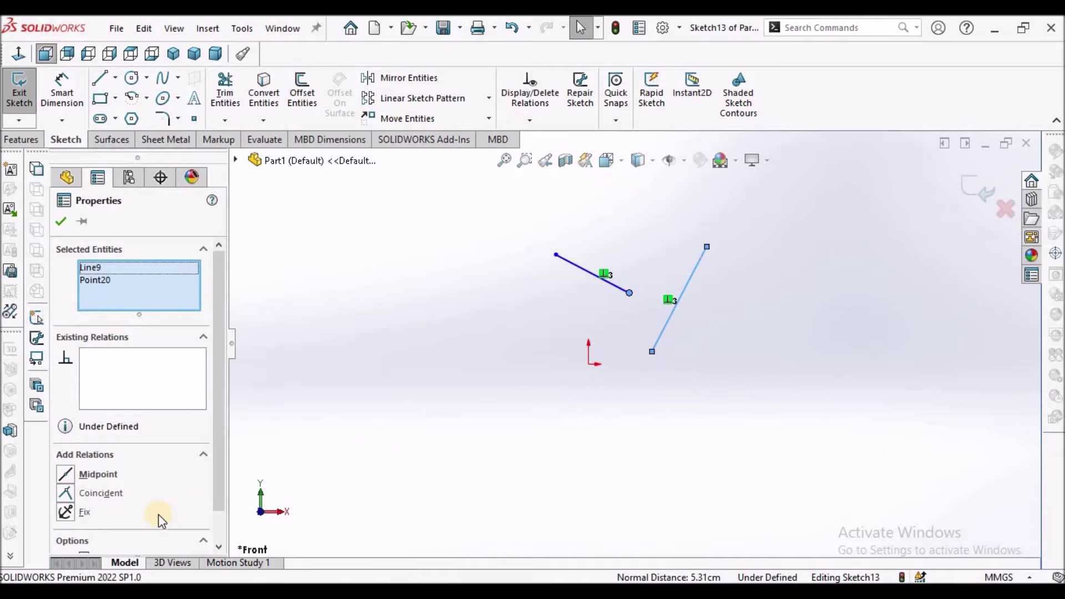
click(66, 476)
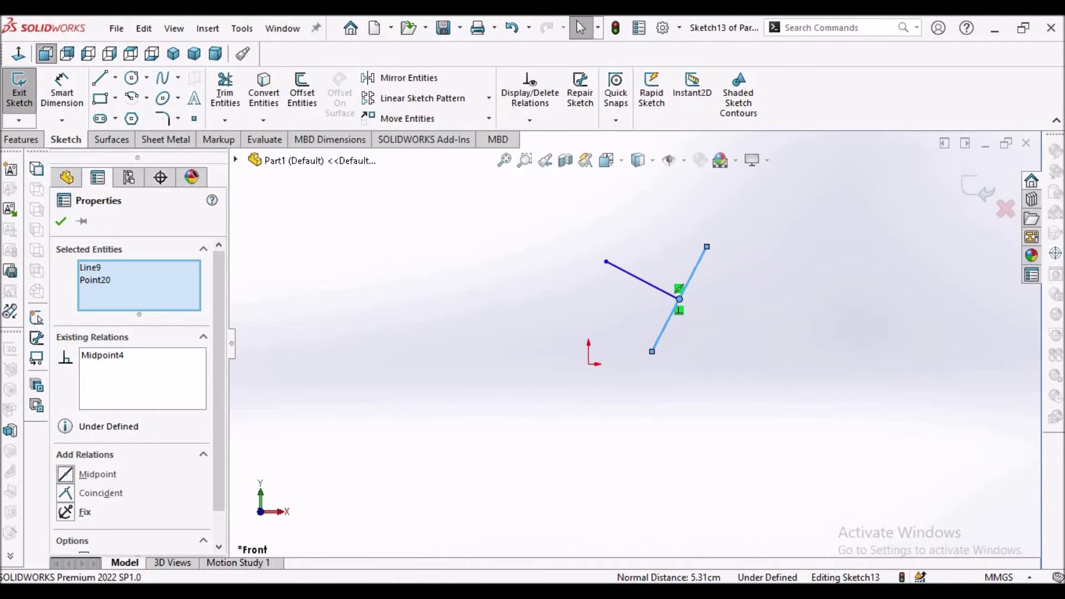
click(61, 222)
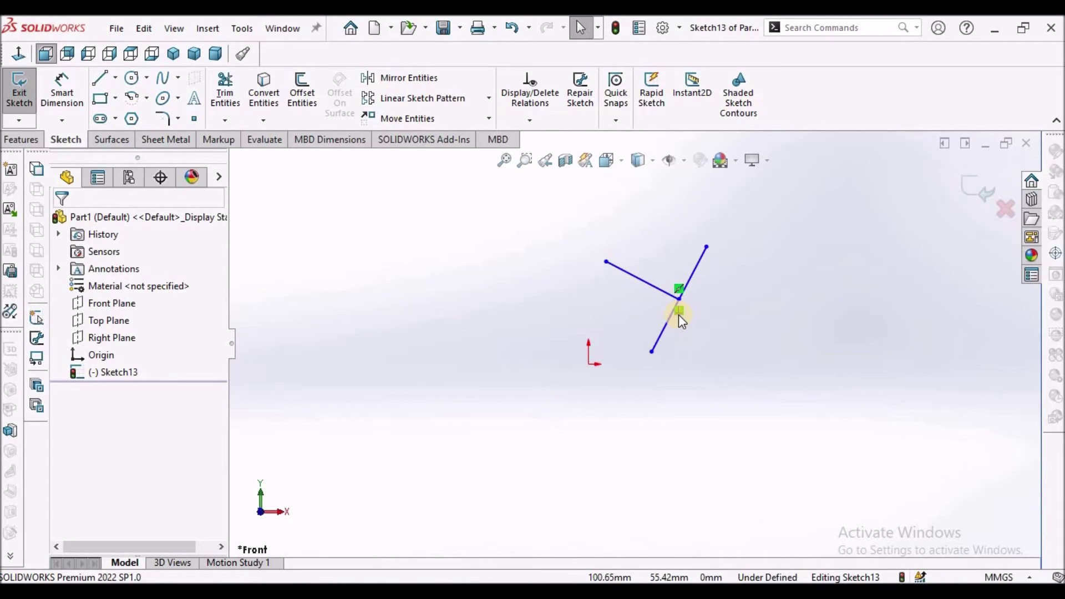
Select the two joined perpendicular lines and delete them
click(561, 226)
drag(562, 225, 806, 418)
key(Delete)
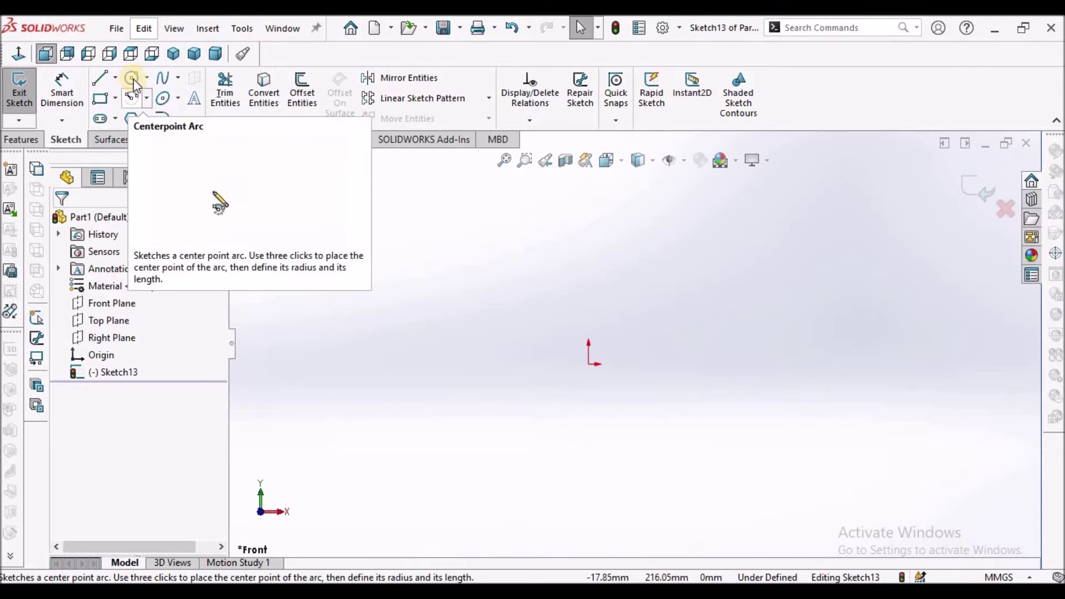
Sketch a circle centred on the origin with a radius of about 111 mm
click(132, 77)
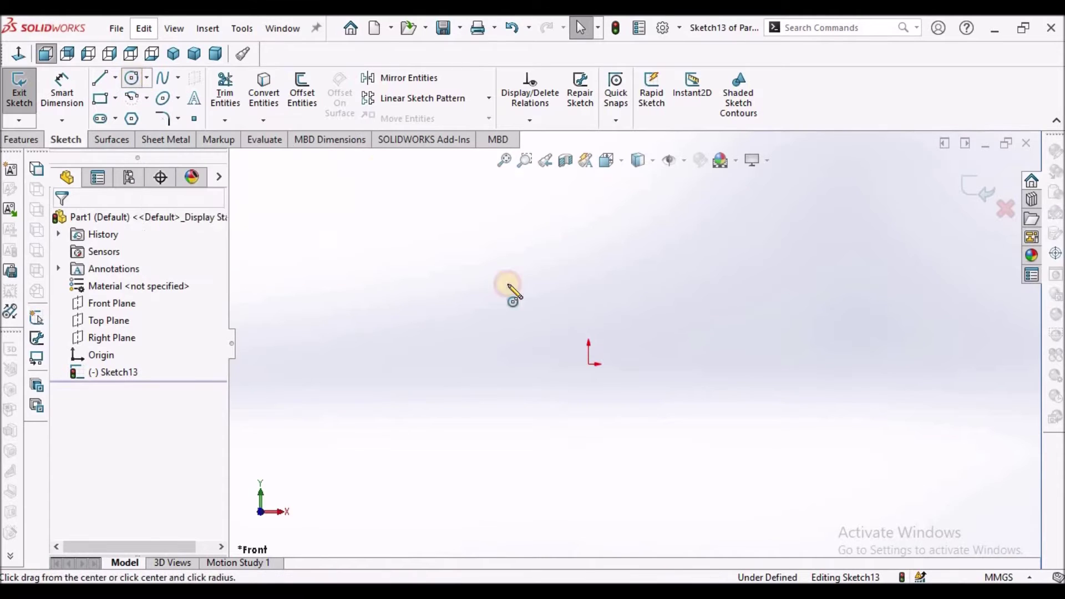
click(587, 364)
click(663, 300)
right_click(434, 210)
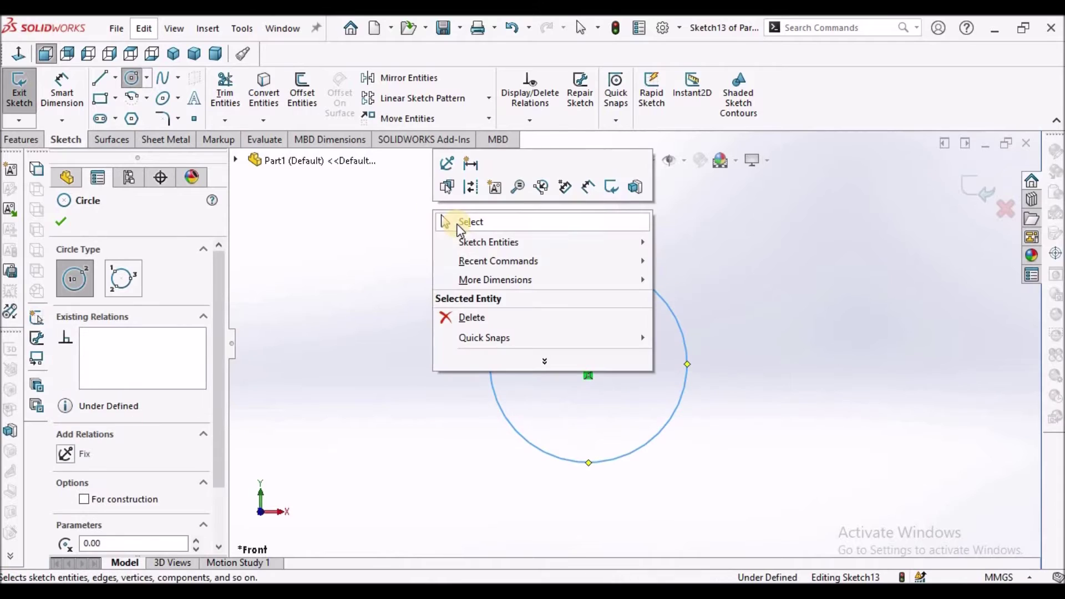
click(456, 223)
Convert the circle to construction geometry
click(594, 264)
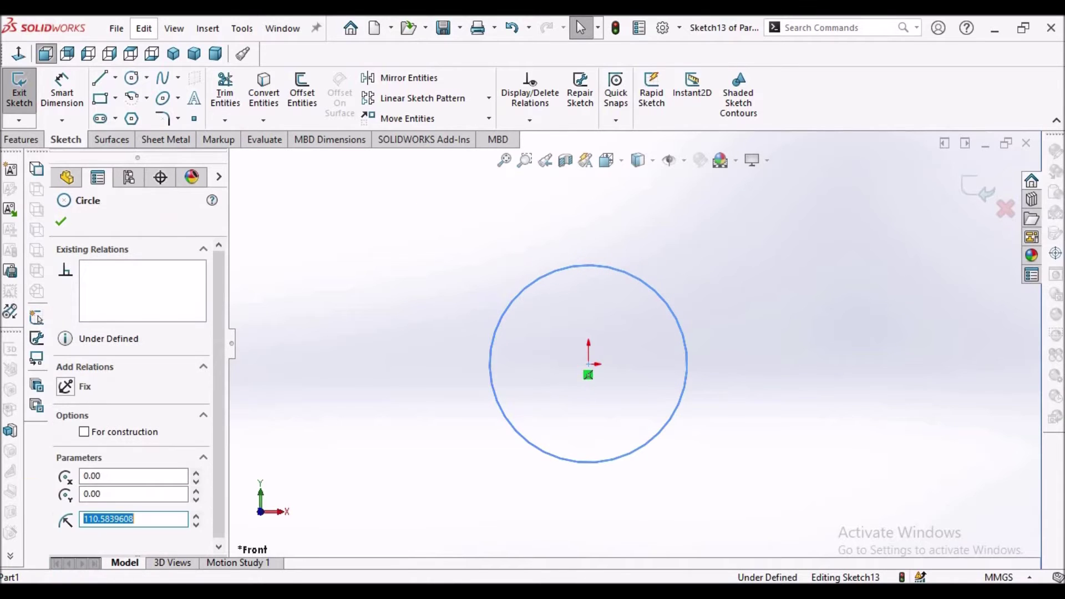
click(83, 431)
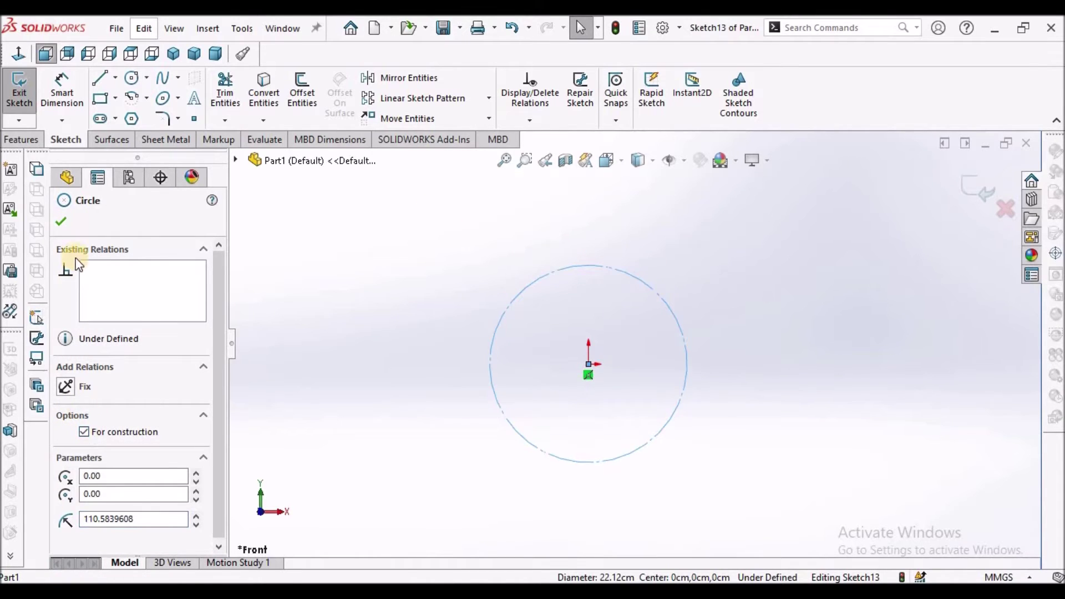
click(61, 221)
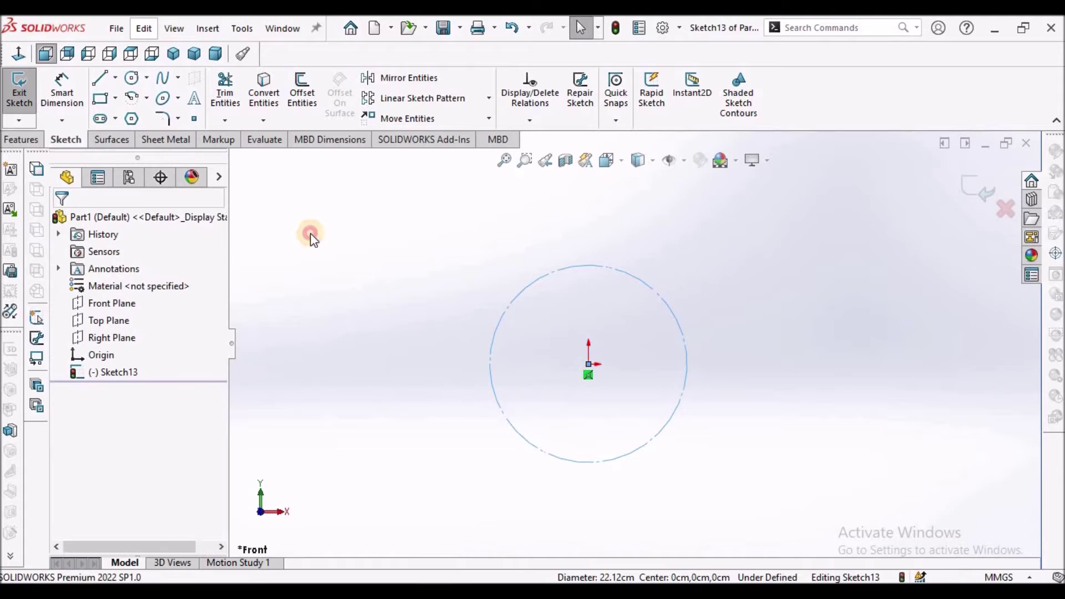
Sketch a separate centerpoint arc of about a quarter turn left of the construction circle, with a radius of about 117 mm
click(129, 101)
click(450, 355)
click(445, 252)
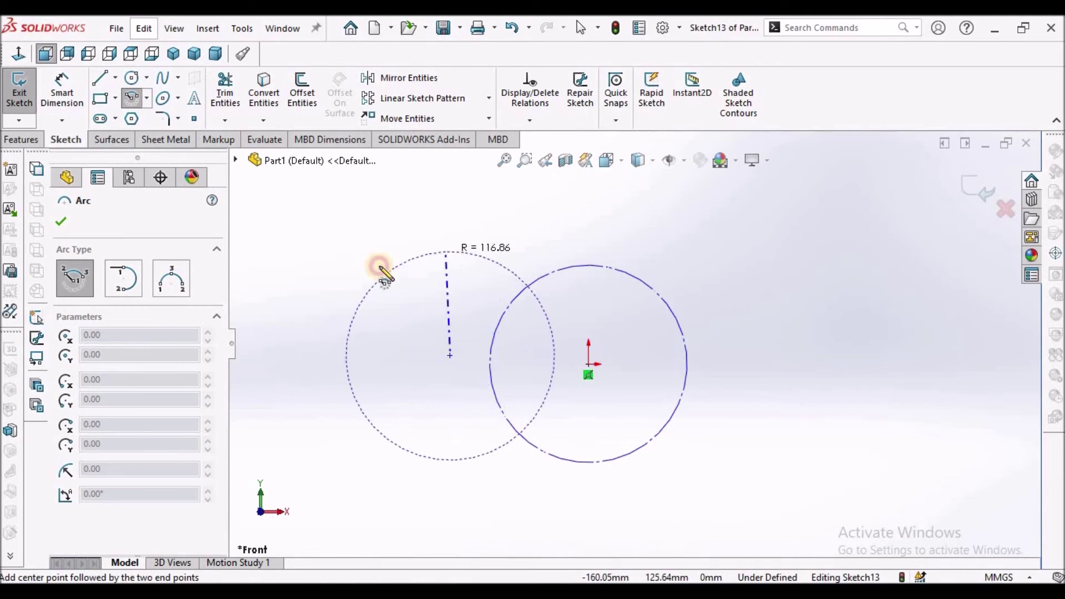
click(345, 353)
right_click(340, 261)
click(356, 266)
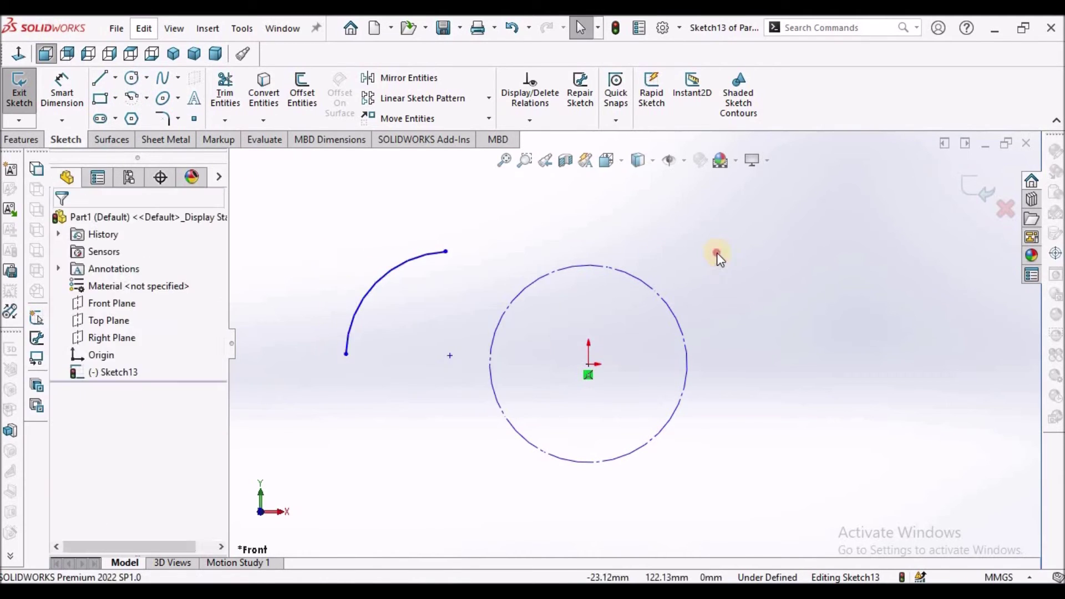
Add a Coradial relation between the construction circle and the arc, and move the arc's upper endpoint slightly past the circle's topmost point
click(570, 265)
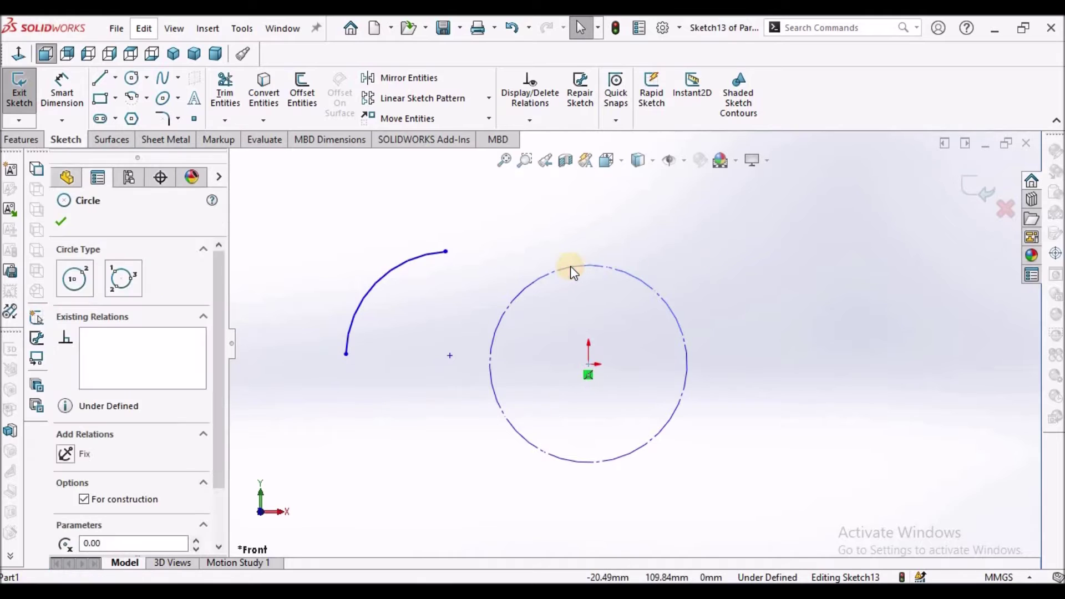
ctrl+click(374, 287)
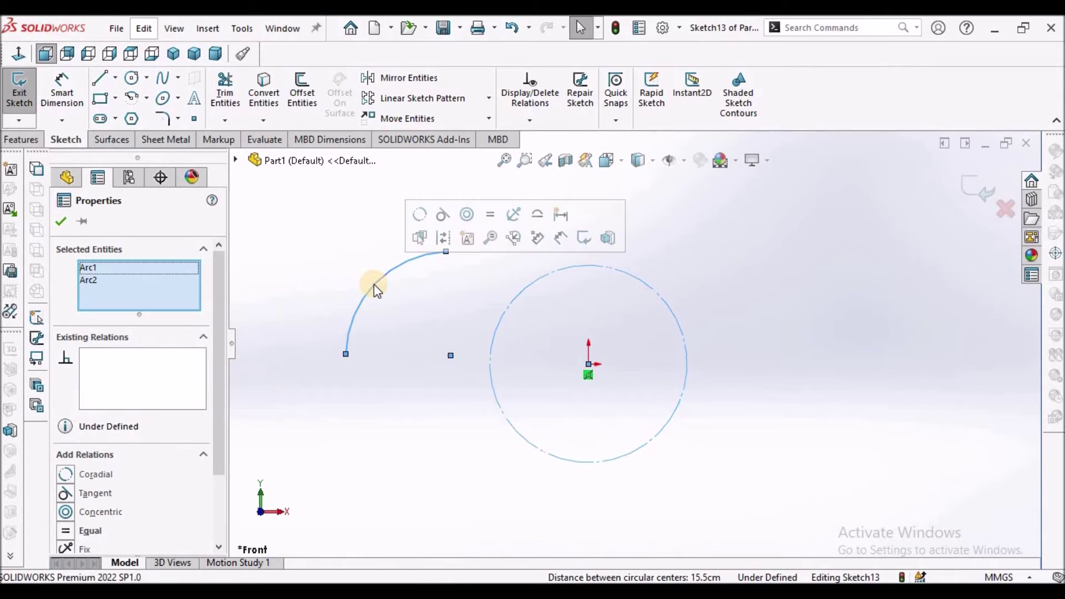
click(64, 475)
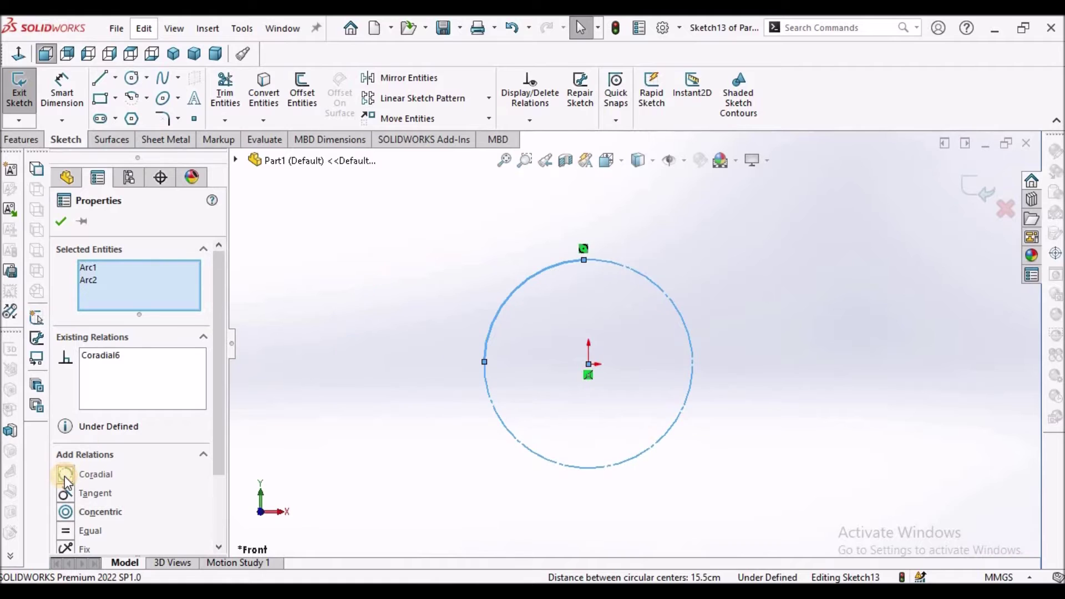
click(61, 223)
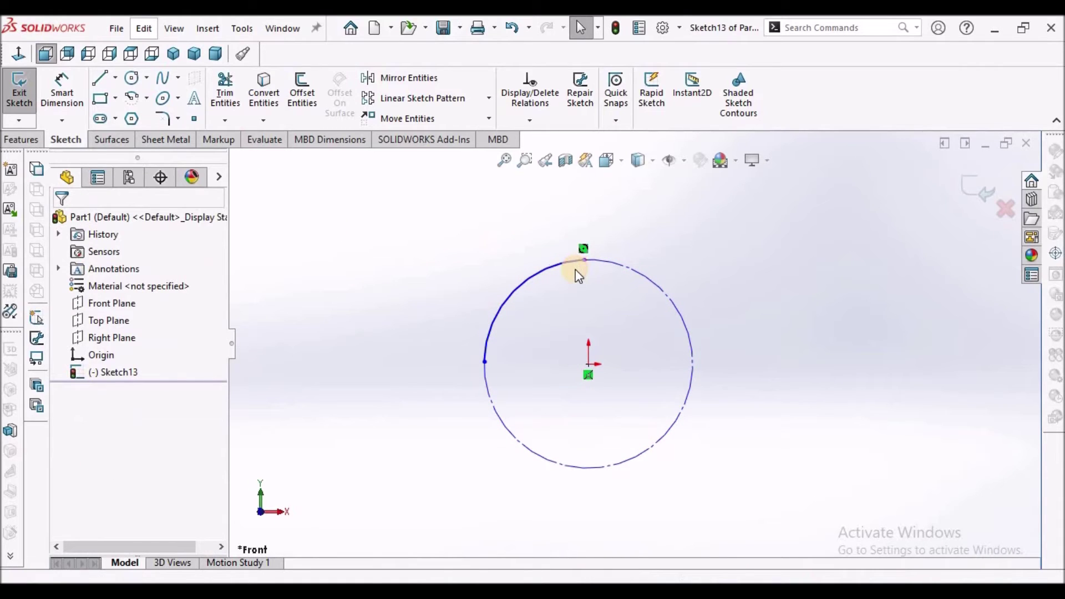
drag(586, 261, 516, 294)
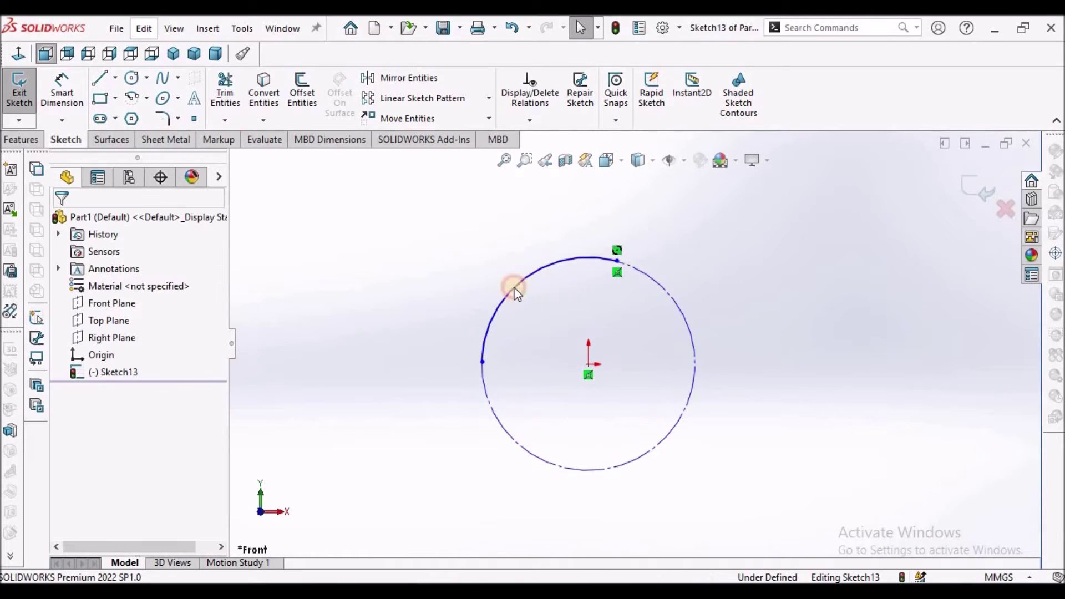
Sketch two separate centerpoint arcs left of the circle: a larger upper one centred at about (-522, 164) mm and a smaller one below it
scroll(617, 308, up, 3)
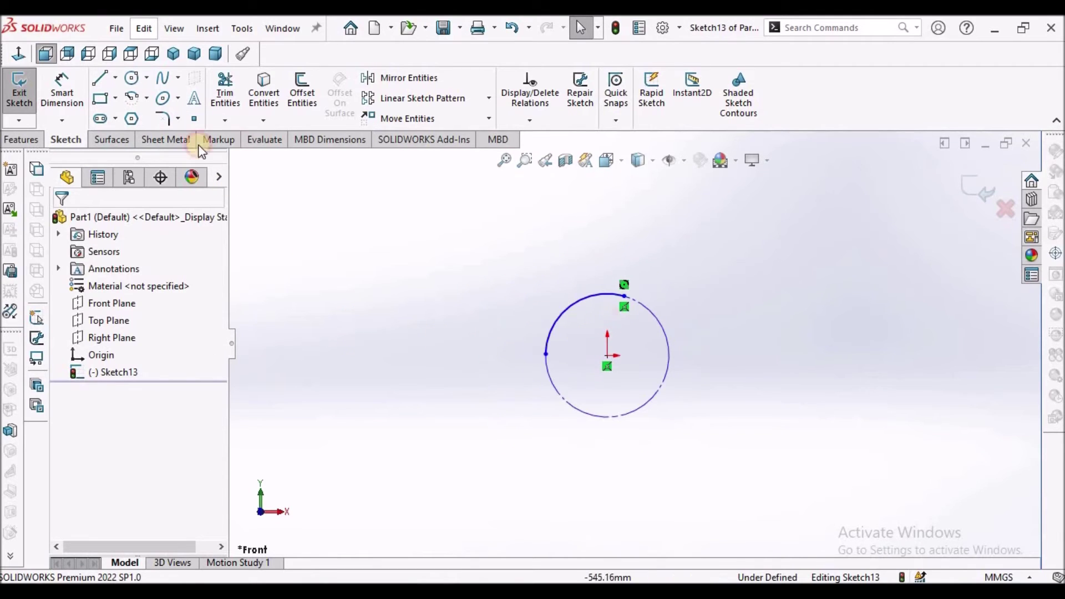
click(131, 98)
click(337, 270)
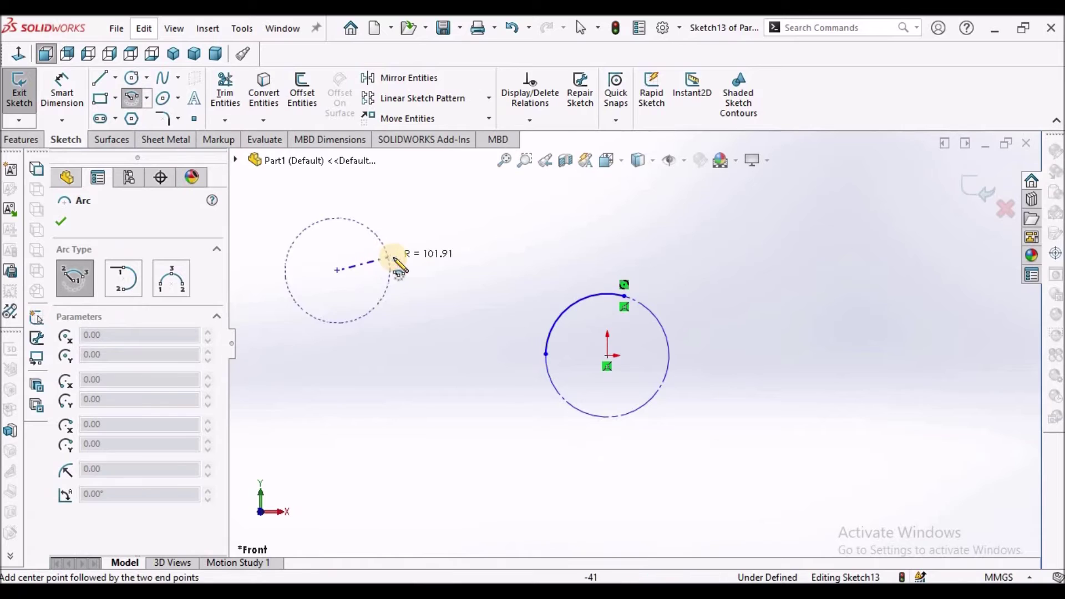
click(394, 252)
click(318, 214)
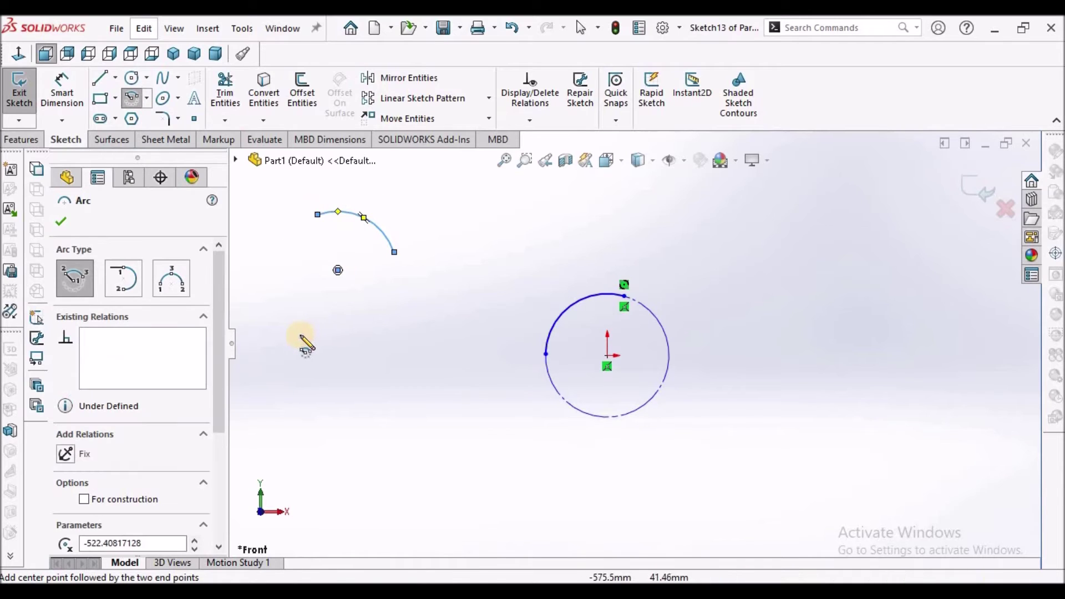
click(299, 324)
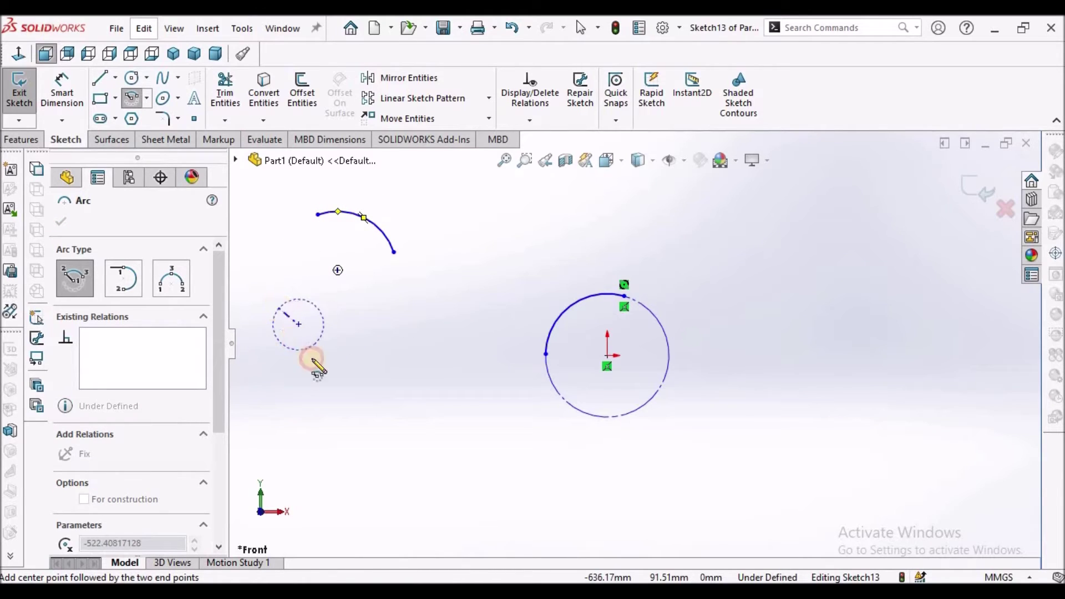
click(404, 350)
right_click(373, 270)
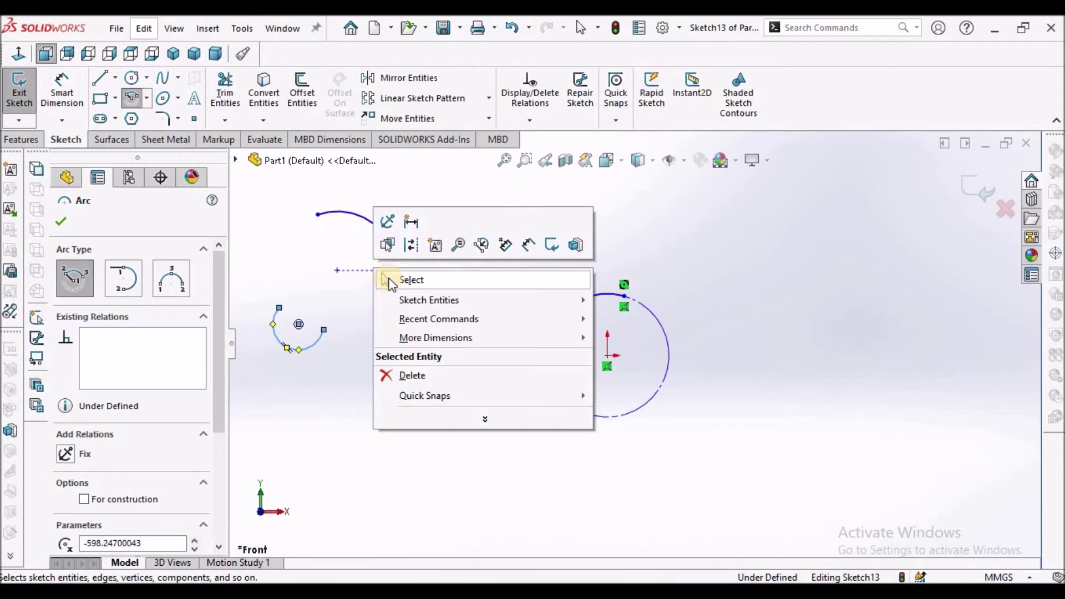
click(411, 280)
Add a Coradial relation between the larger upper arc and the smaller lower arc left of the construction circle
click(384, 236)
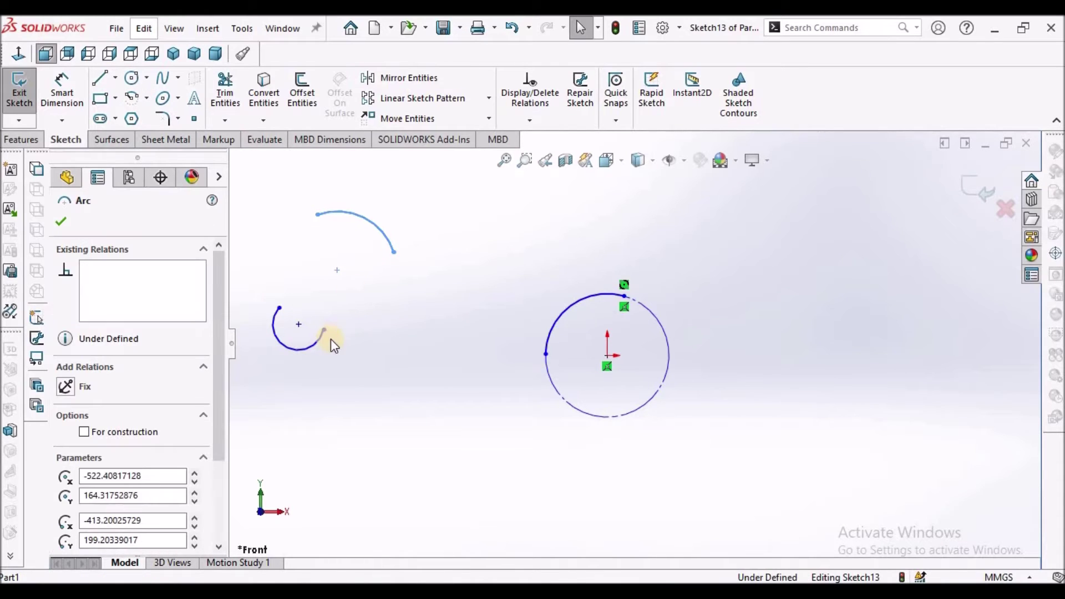
ctrl+click(315, 340)
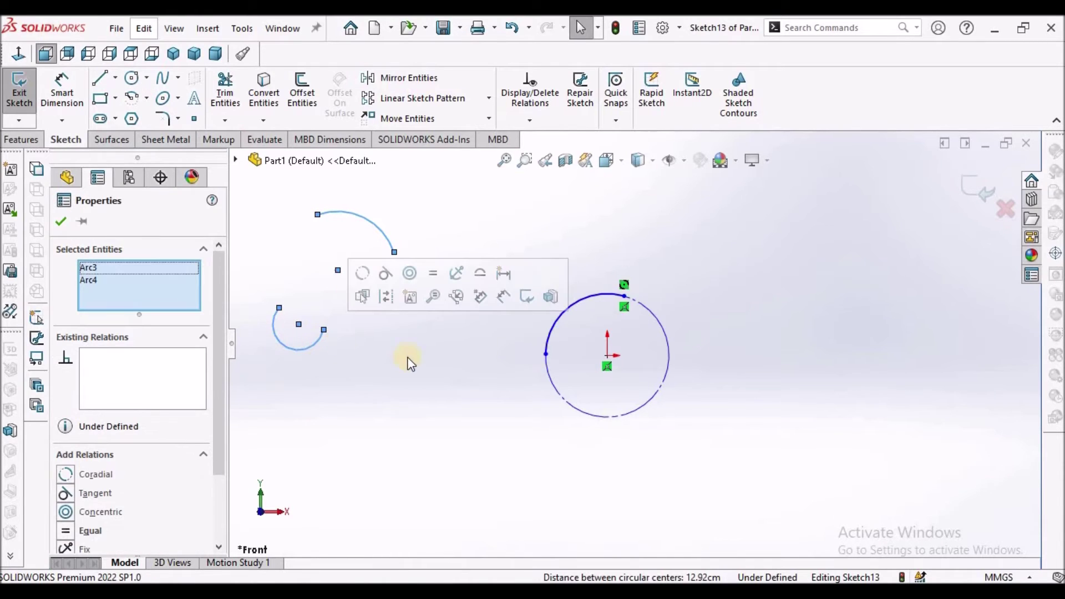
click(65, 477)
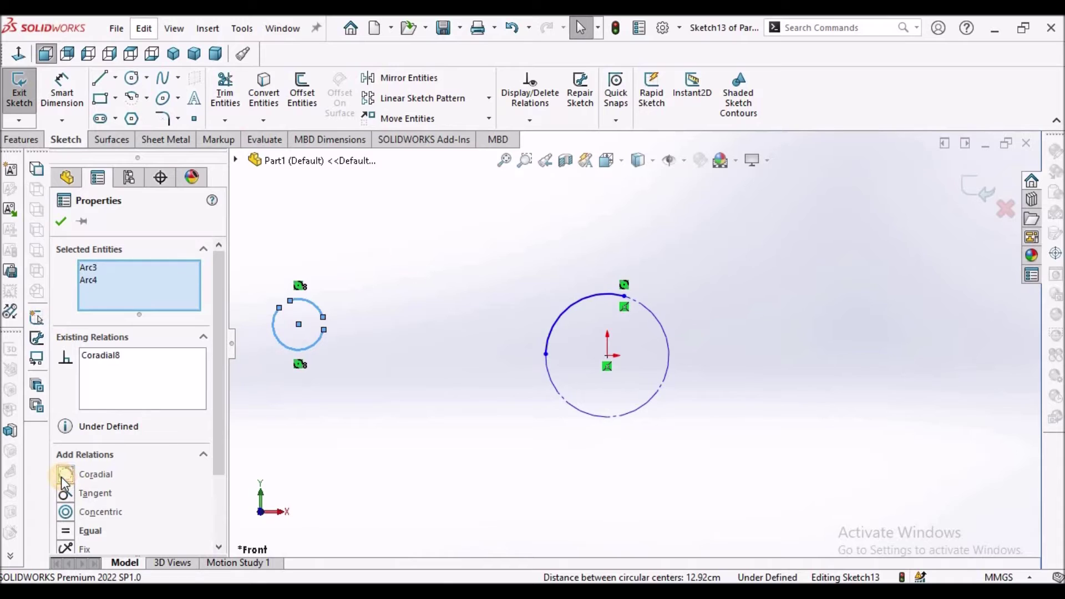
click(61, 222)
Enlarge the two coradial arcs by moving the upper arc's right endpoint slightly outward
click(290, 301)
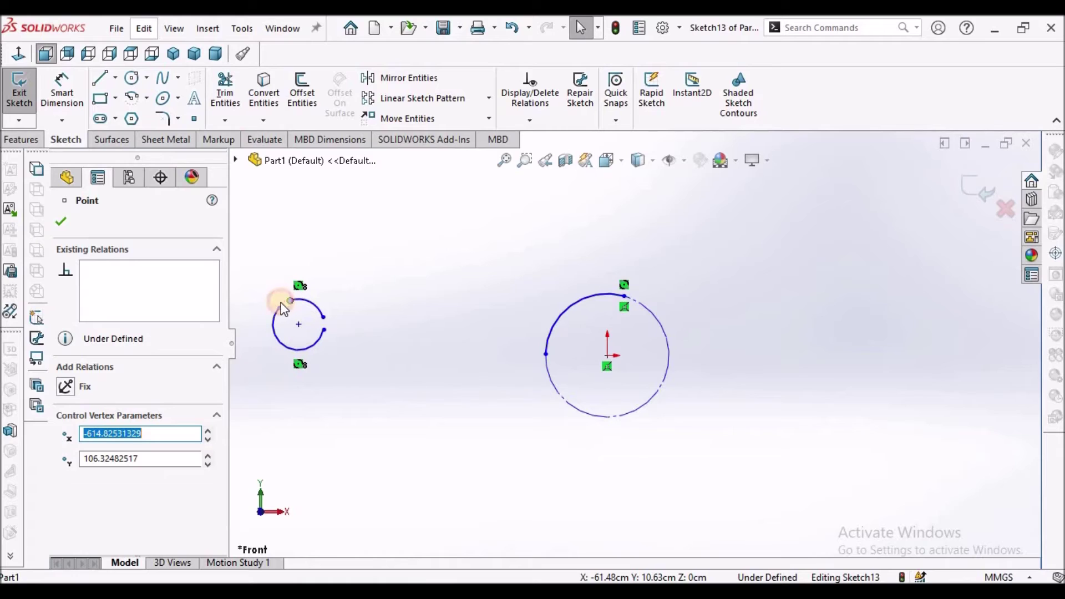
scroll(281, 328, down, 5)
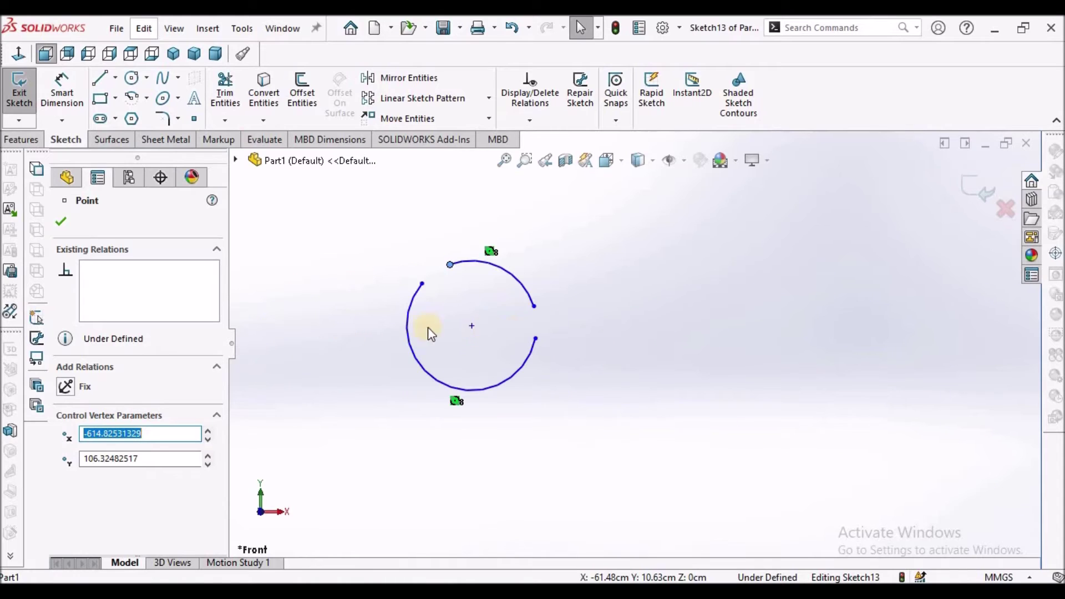
mouse_move(532, 308)
mouse_down()
mouse_move(554, 330)
mouse_move(551, 315)
mouse_up()
click(638, 368)
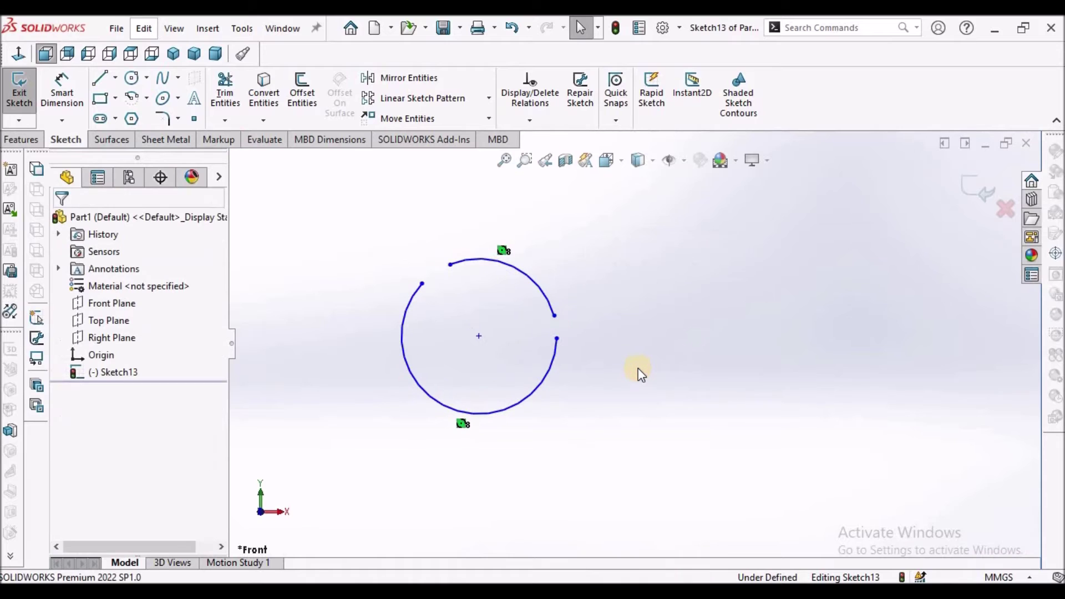
Check the sketch relations sheet in the browser PDF, and sketch an inclined line in SOLIDWORKS between the small arcs and the construction circle
scroll(638, 368, up, 6)
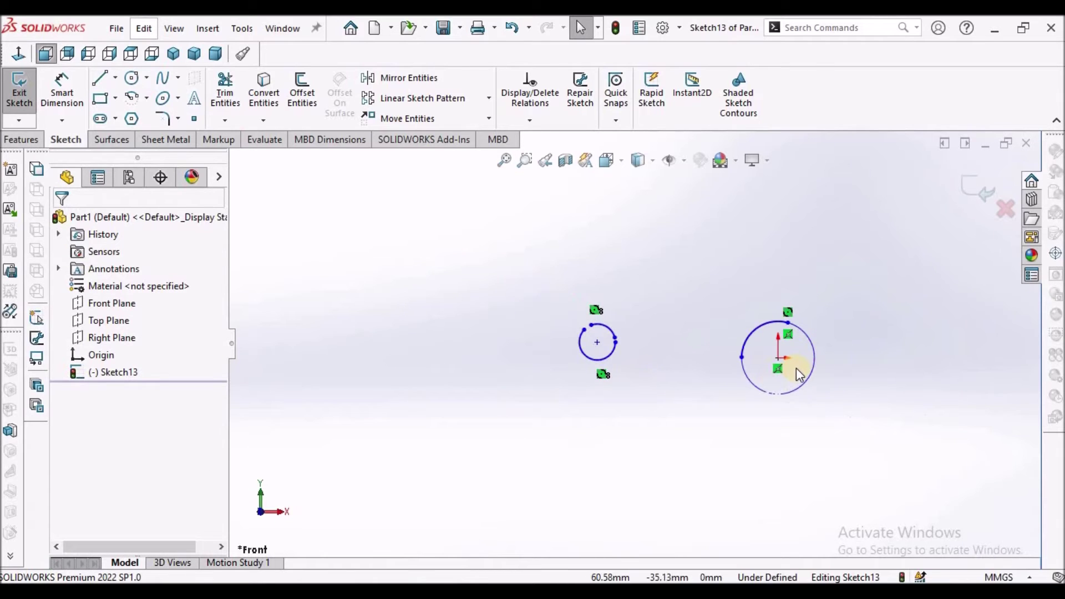
scroll(796, 368, down, 2)
key(alt+Tab)
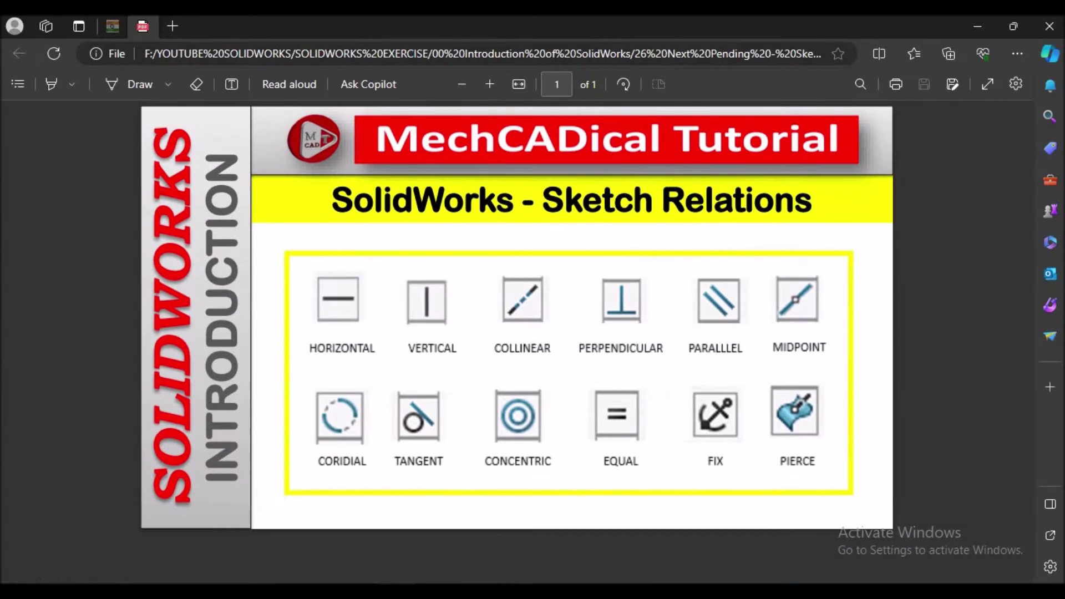
key(alt+Tab)
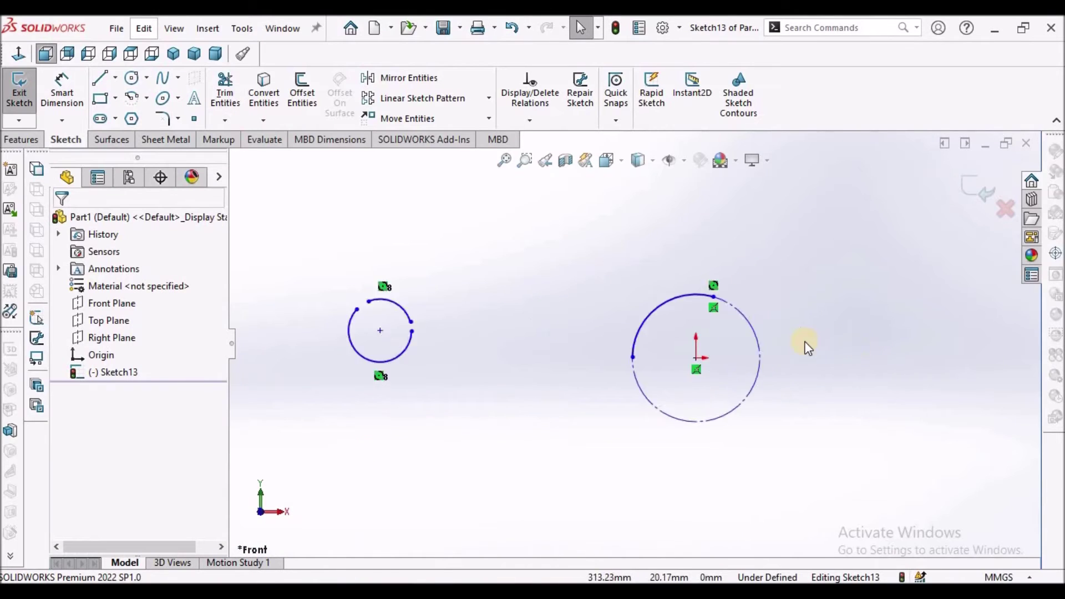
key(l)
click(454, 327)
click(582, 281)
right_click(524, 210)
key(Escape)
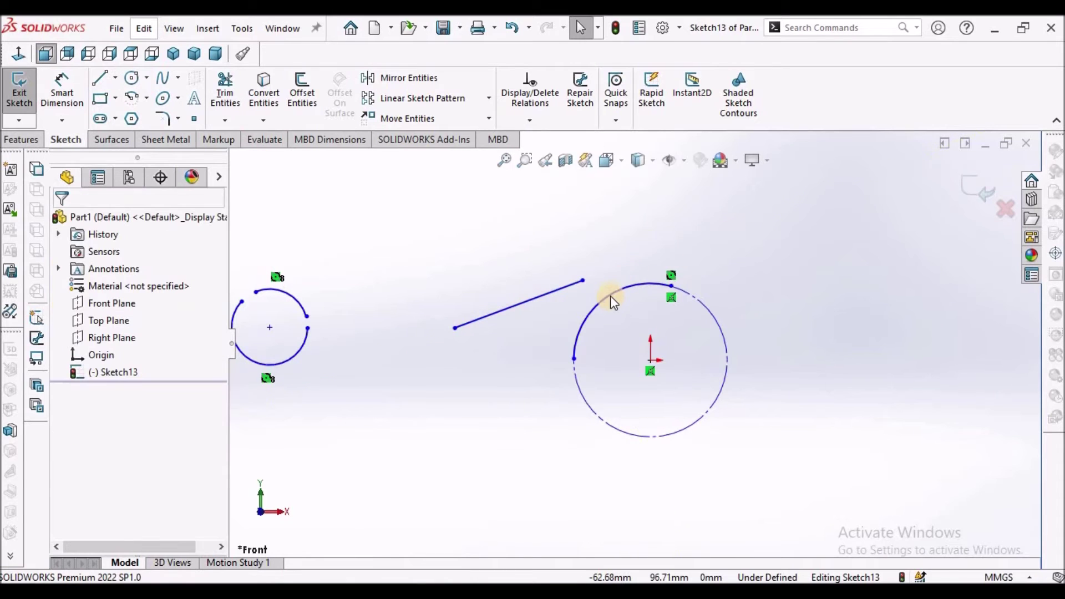
Add a Tangent relation between the solid arc on the construction circle and the inclined line
click(610, 294)
ctrl+click(557, 290)
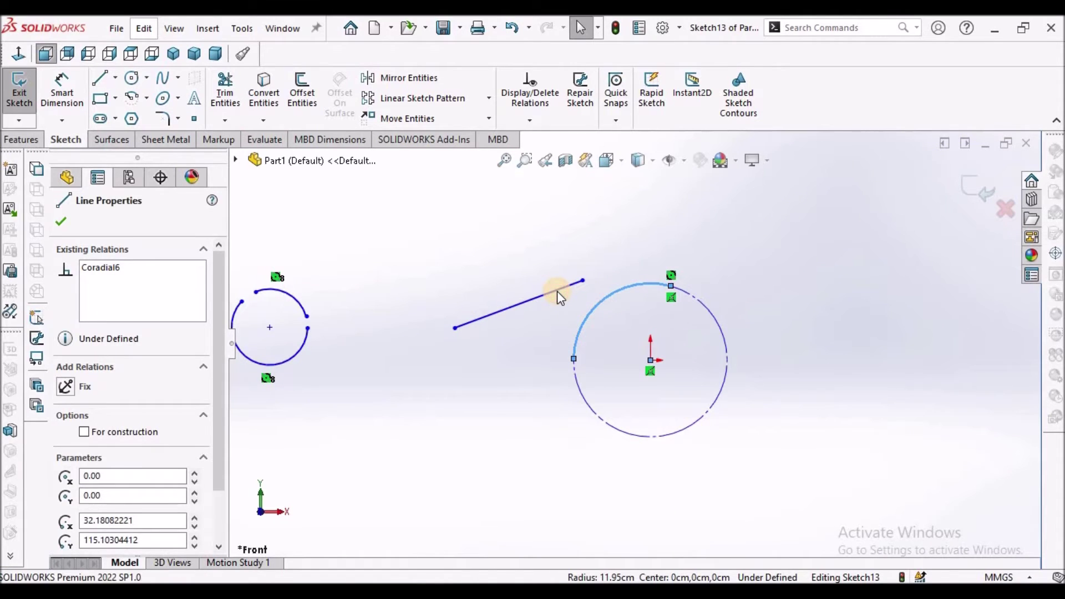
click(65, 474)
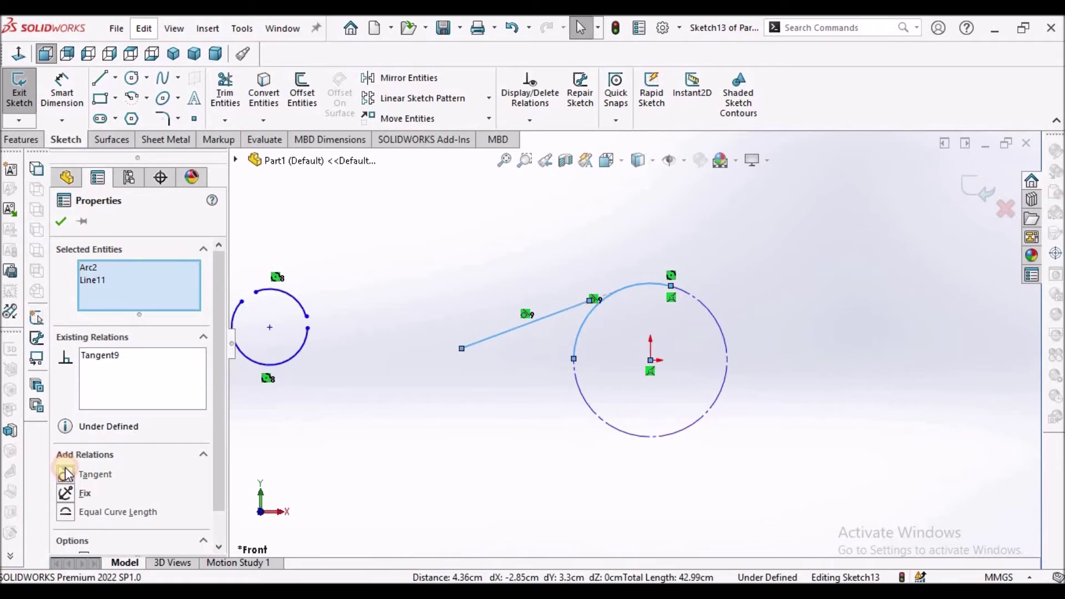
click(332, 222)
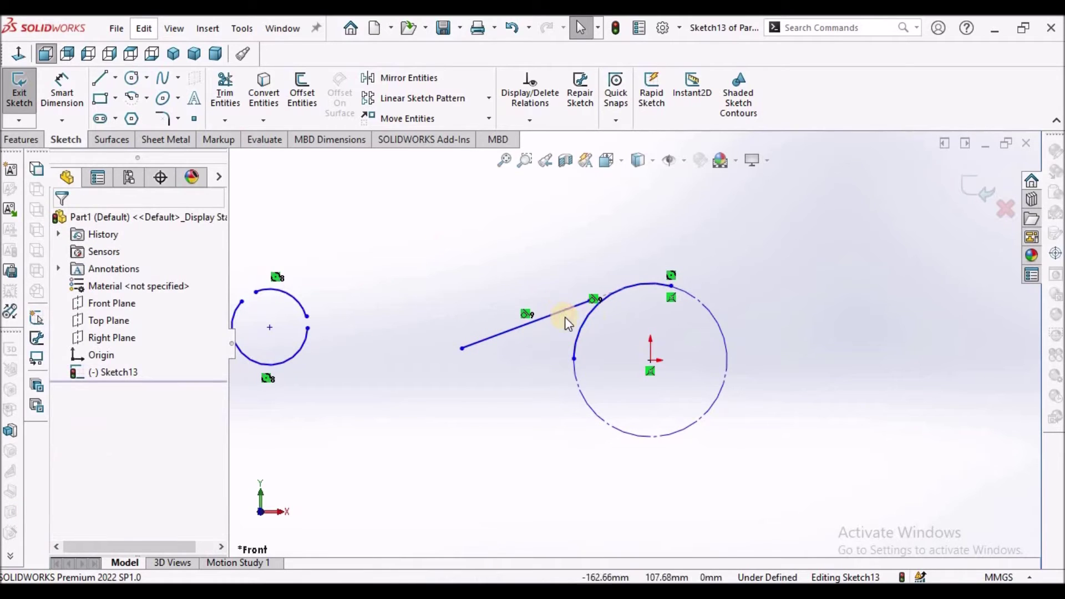
Extend the tangent line by moving its right endpoint onto the arc at the tangent point
scroll(634, 310, down, 5)
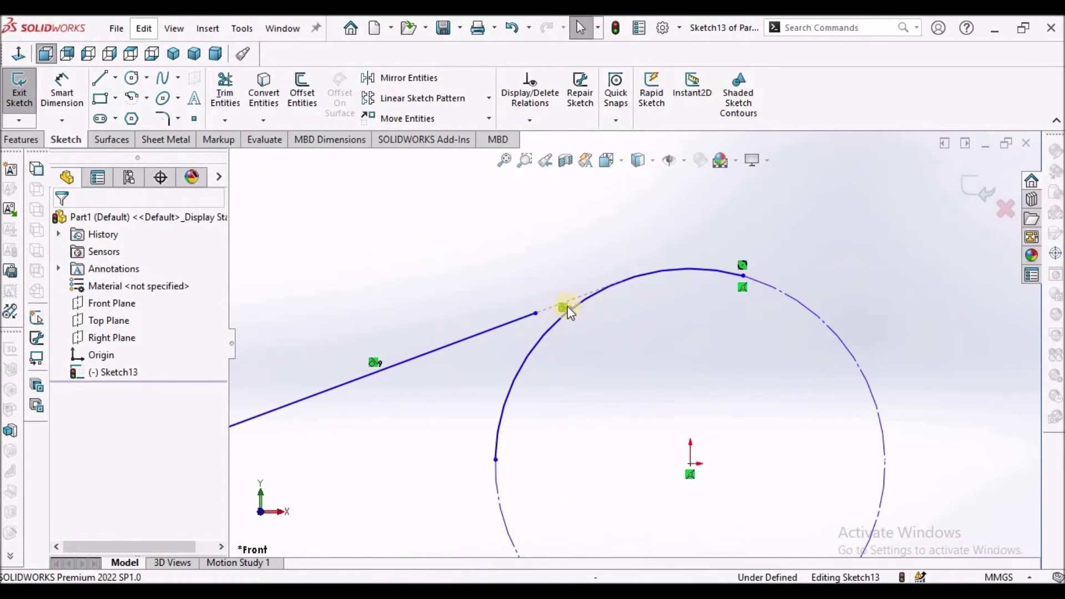
scroll(586, 310, down, 1)
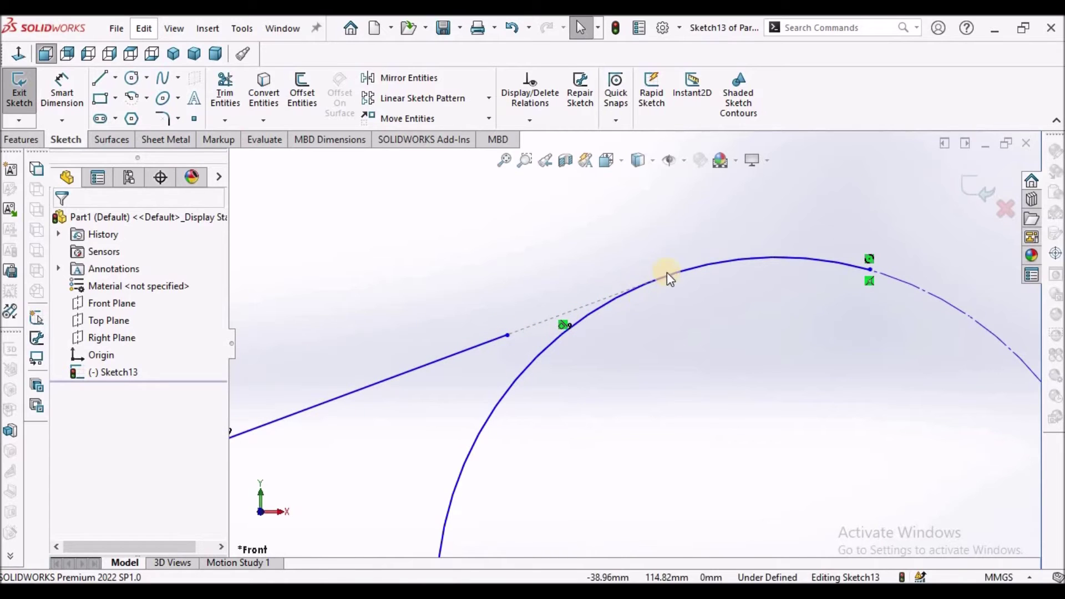
scroll(606, 361, up, 5)
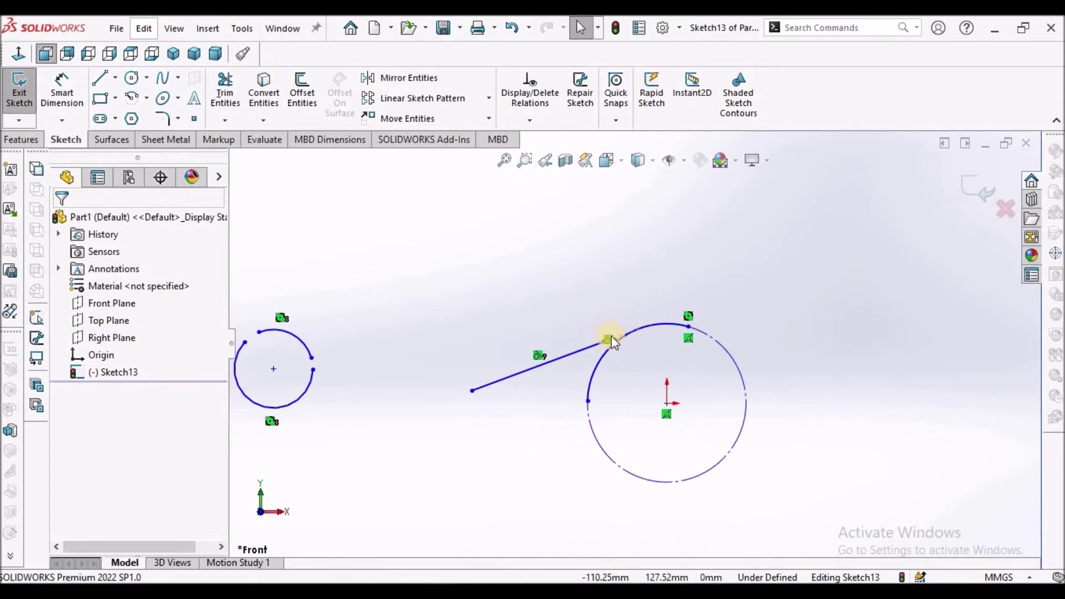
scroll(615, 349, down, 3)
mouse_move(597, 358)
mouse_down()
mouse_move(643, 349)
mouse_move(720, 317)
mouse_move(721, 306)
mouse_up()
click(543, 319)
scroll(545, 327, up, 4)
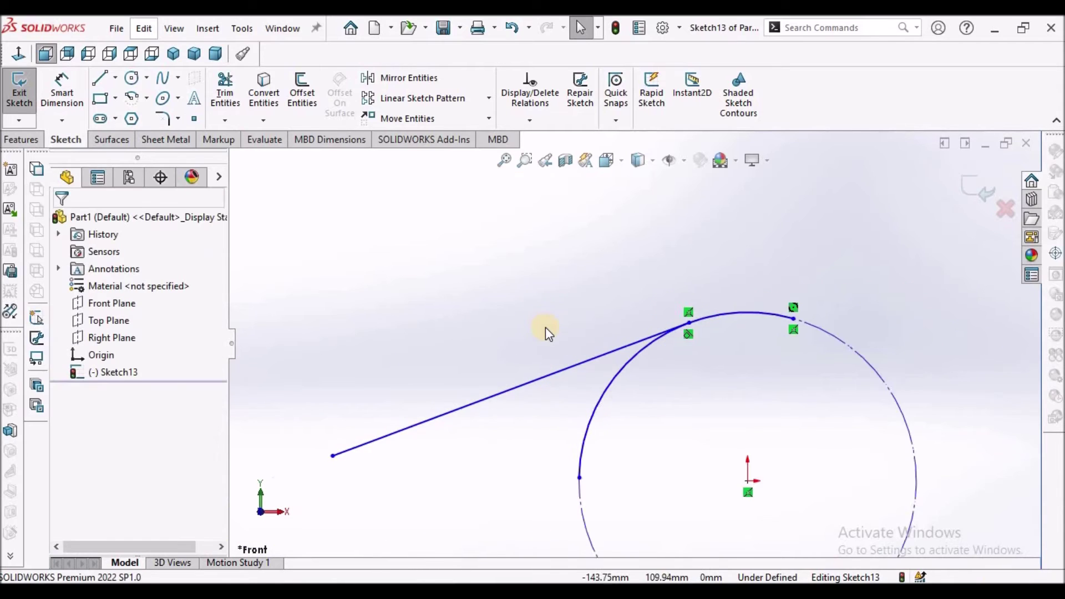
scroll(537, 355, up, 1)
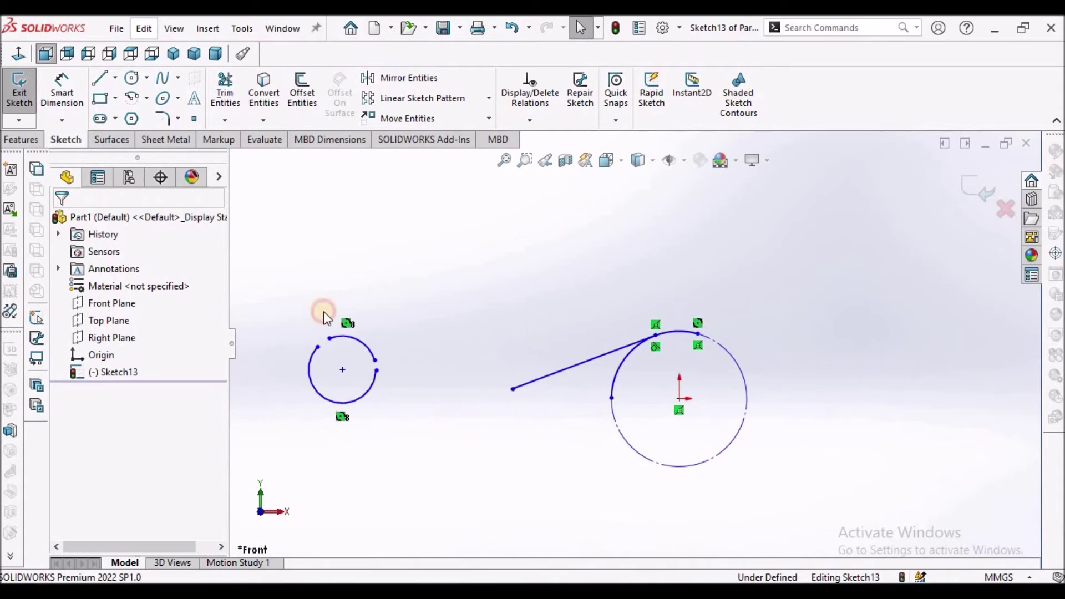
Sketch a short line sloping down to the right, just outside the lower left of the construction circle
click(116, 82)
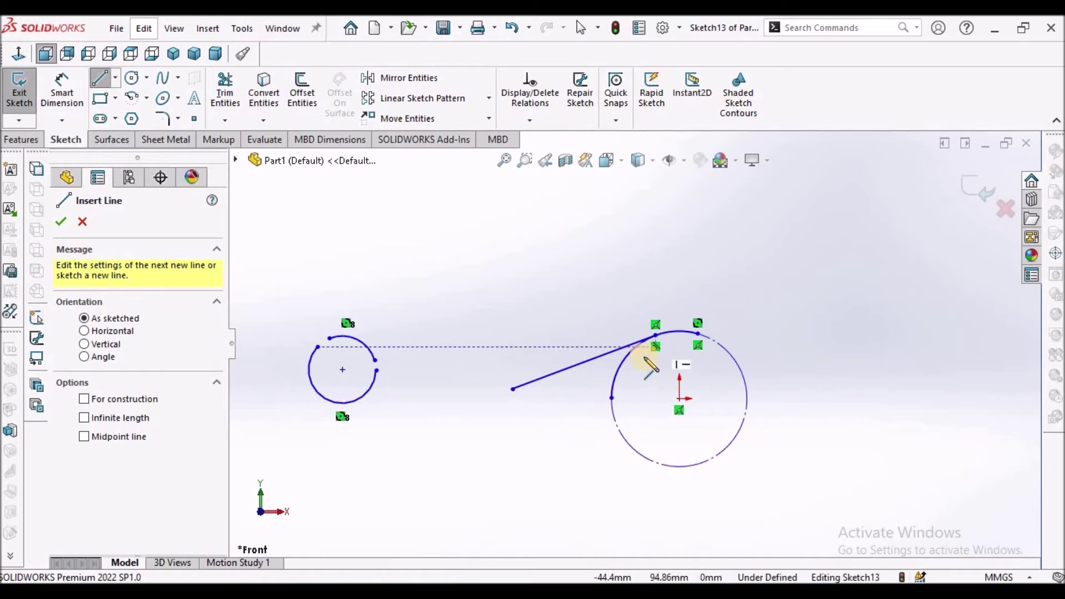
click(616, 462)
click(666, 498)
right_click(874, 342)
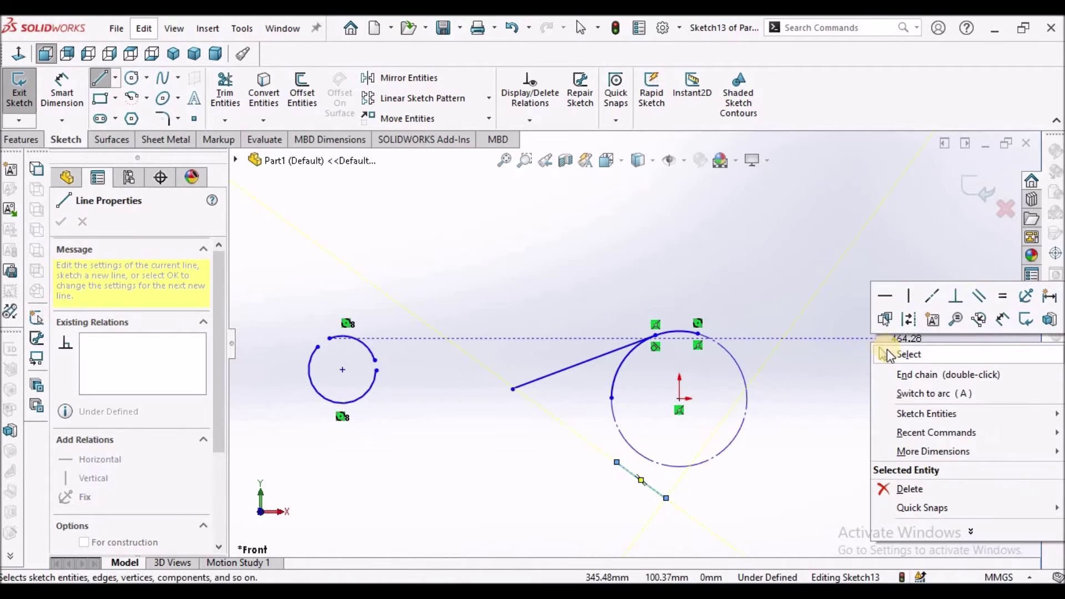
click(908, 355)
scroll(703, 477, down, 3)
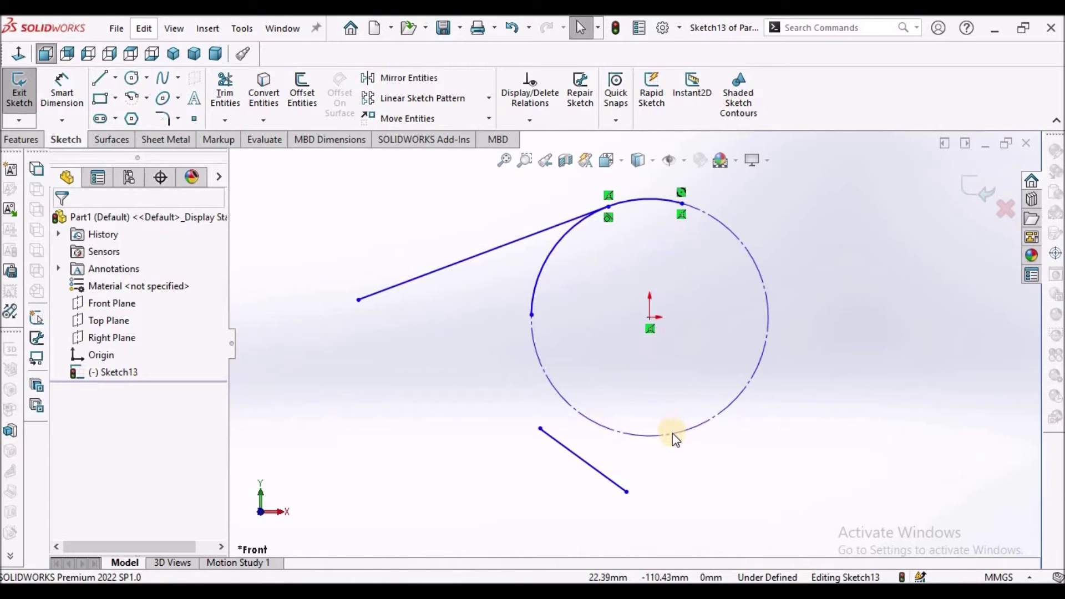
Add a Tangent relation between the construction circle and the short lower line
click(672, 434)
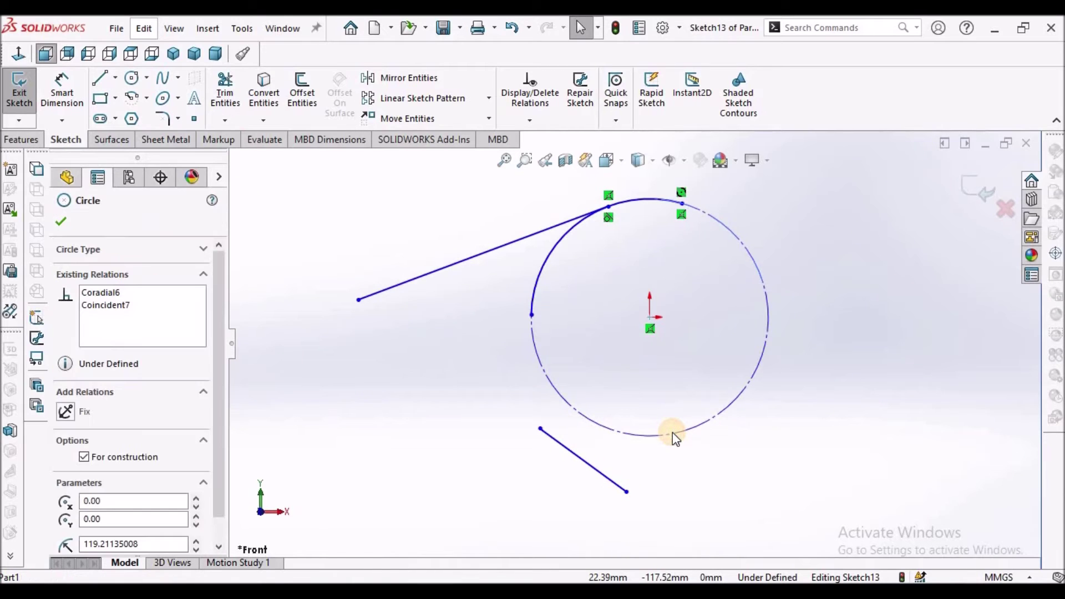
ctrl+click(591, 470)
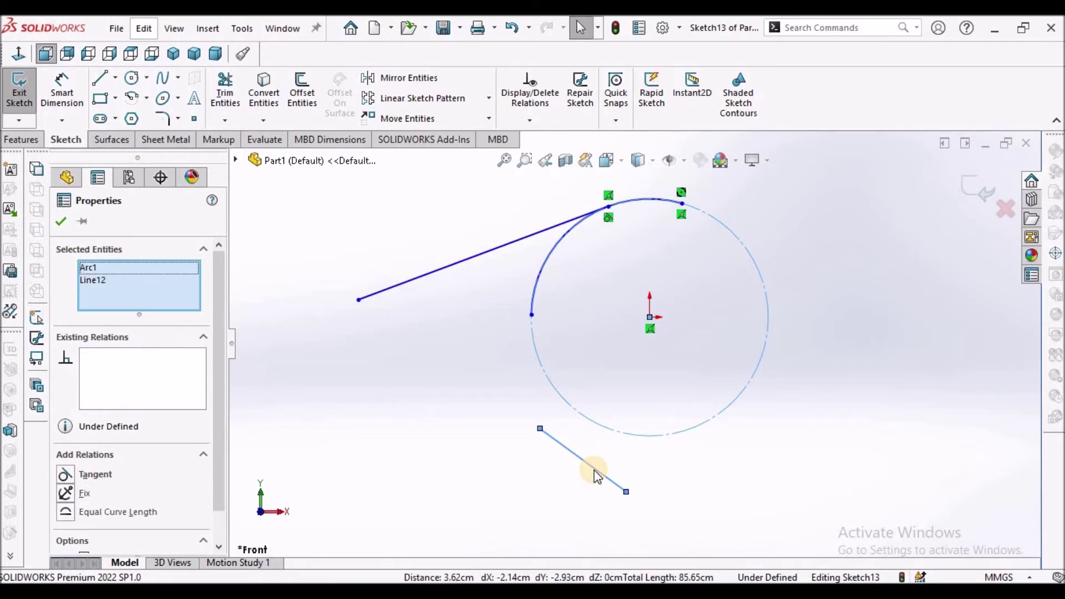
click(64, 476)
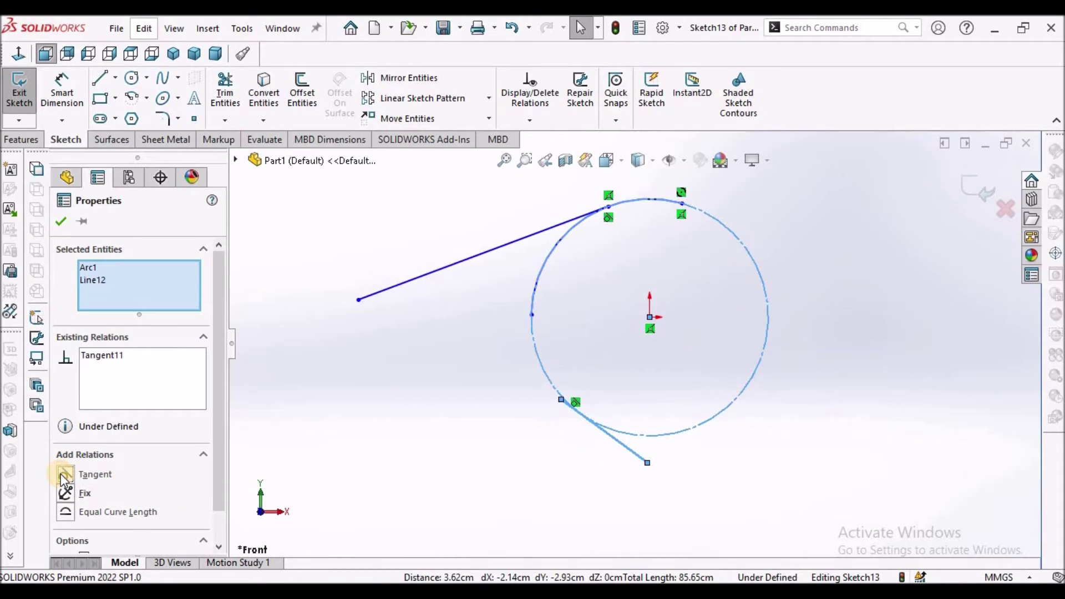
click(552, 470)
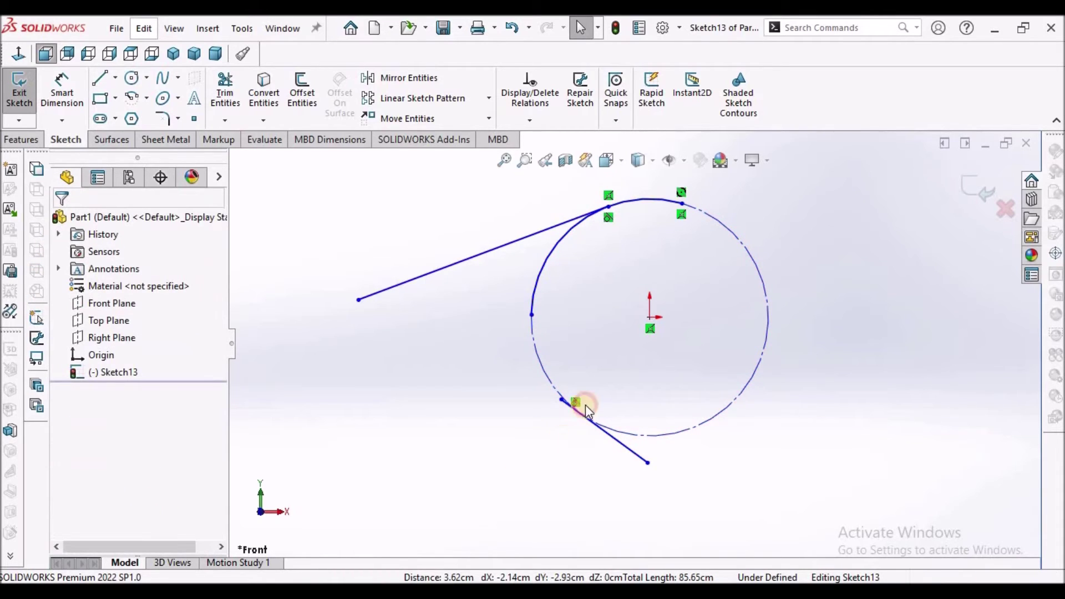
Move the lower tangent line's upper-left endpoint outward to about (-119, -70) mm
scroll(555, 391, down, 4)
drag(560, 388, 616, 427)
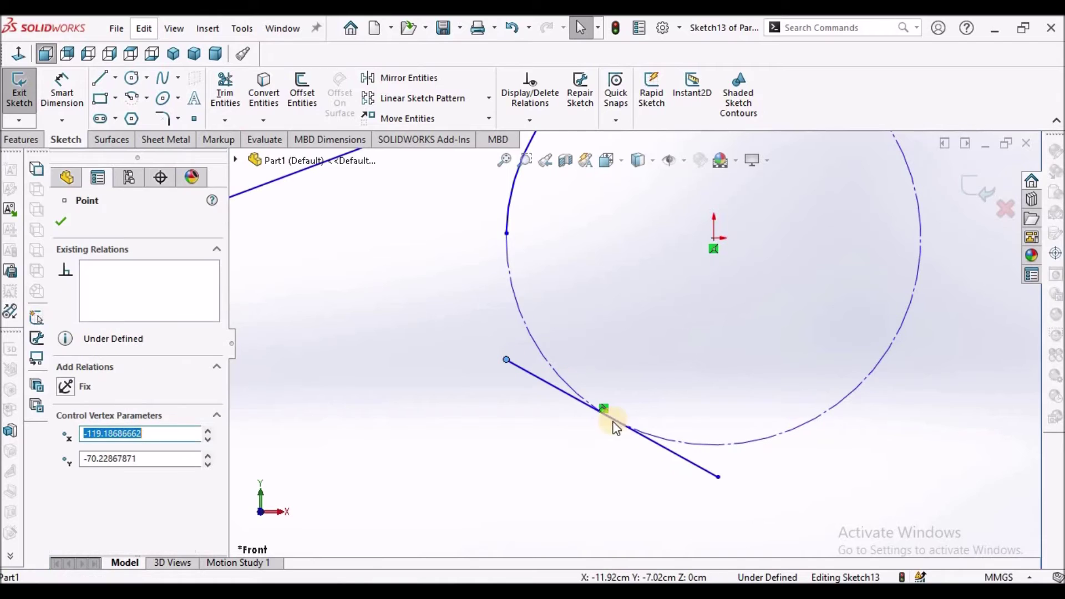
click(541, 452)
scroll(665, 427, up, 6)
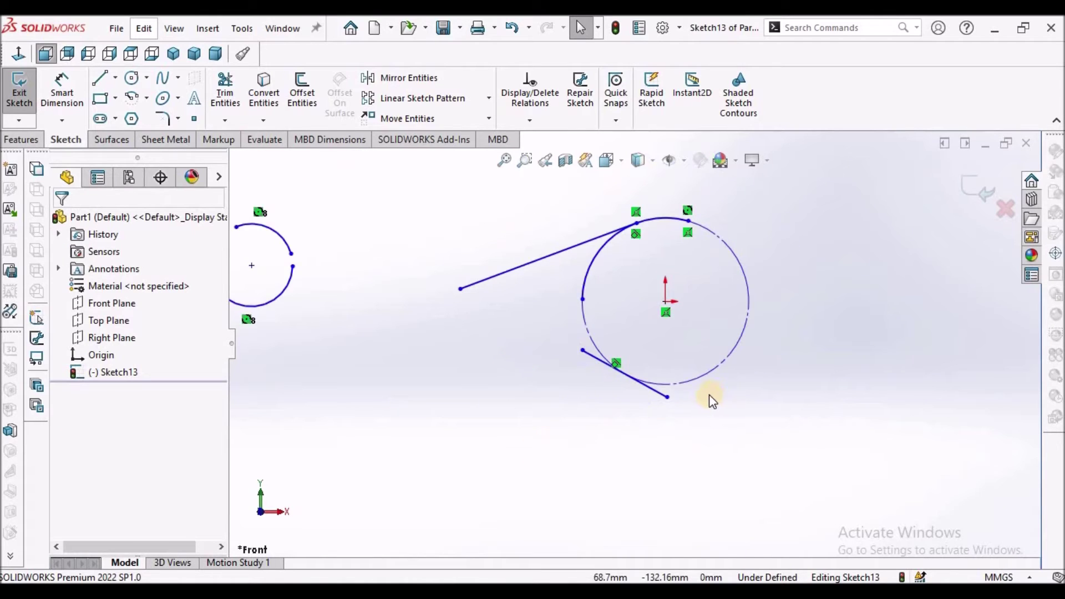
Delete all the arcs, lines and the construction circle from the sketch
drag(331, 247, 803, 454)
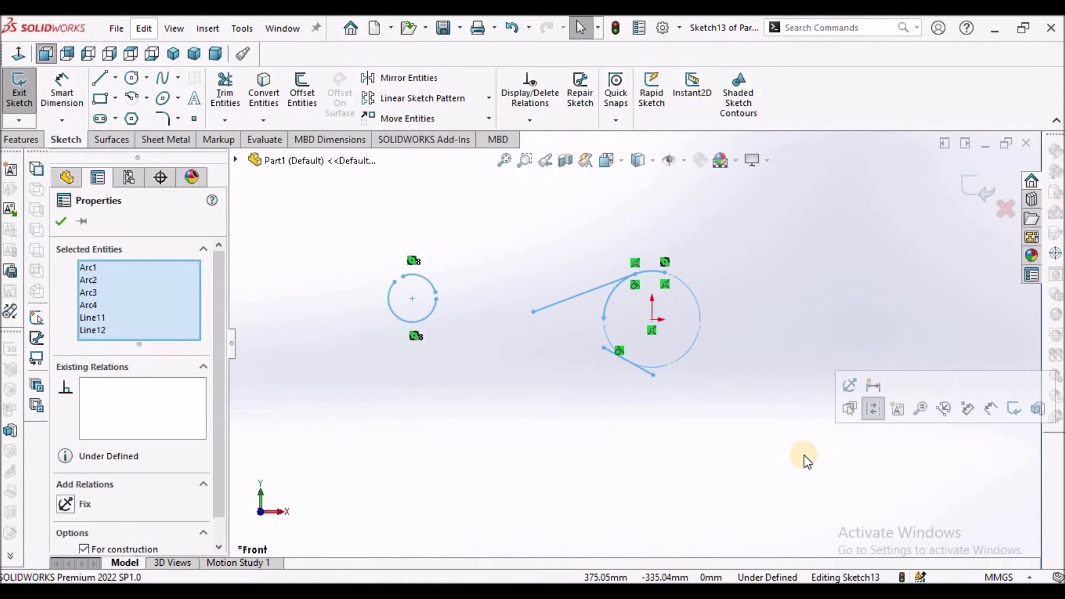
key(Delete)
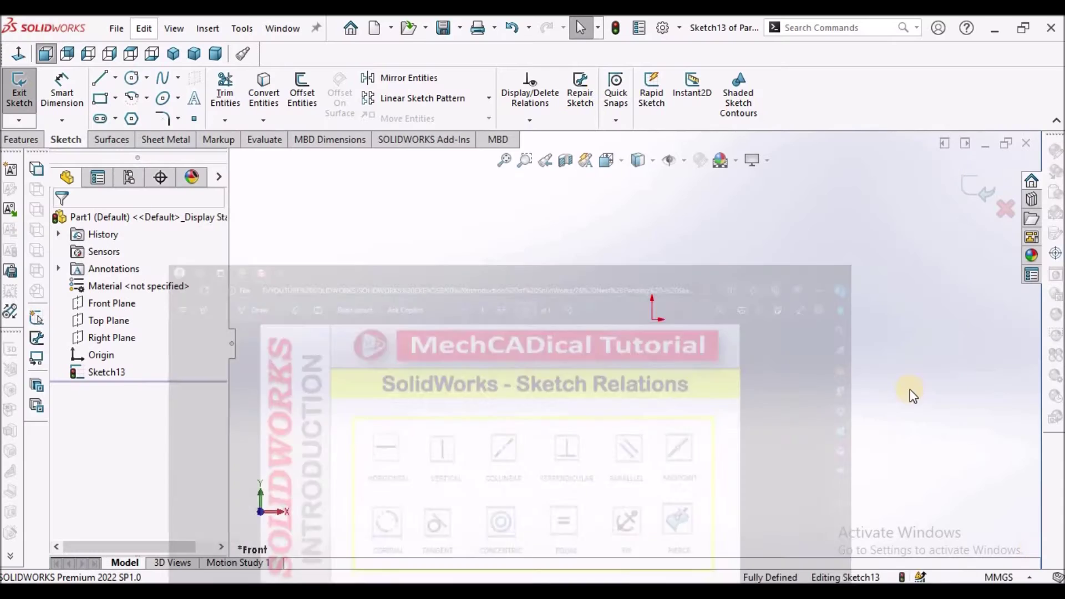
Sketch two overlapping circles: one at the origin, radius about 276 mm, and one centred at about (-448, -110) mm, radius about 257 mm
click(133, 79)
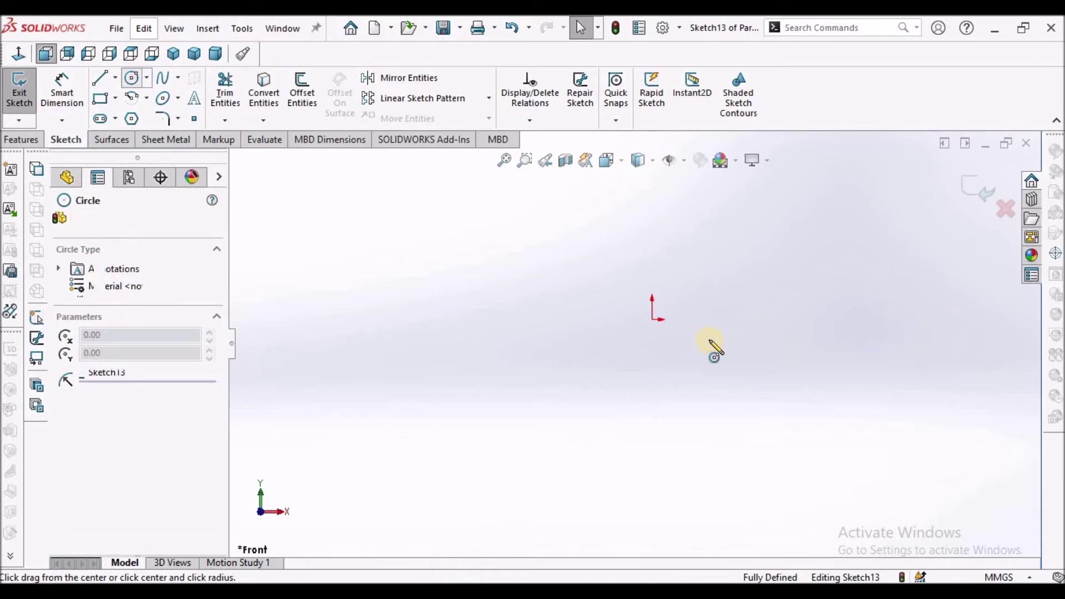
click(652, 319)
click(743, 259)
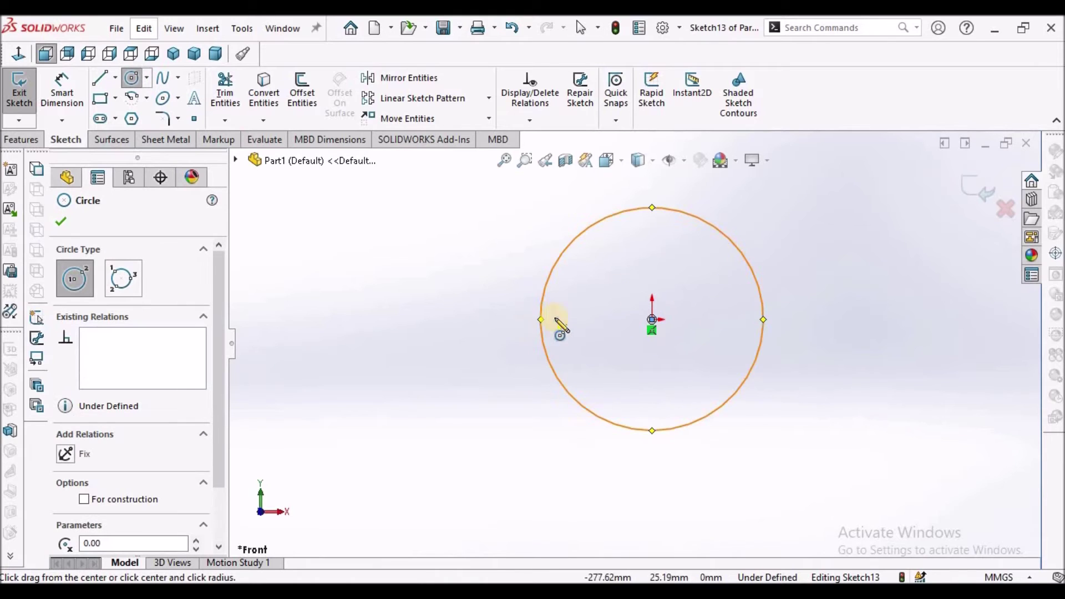
click(471, 362)
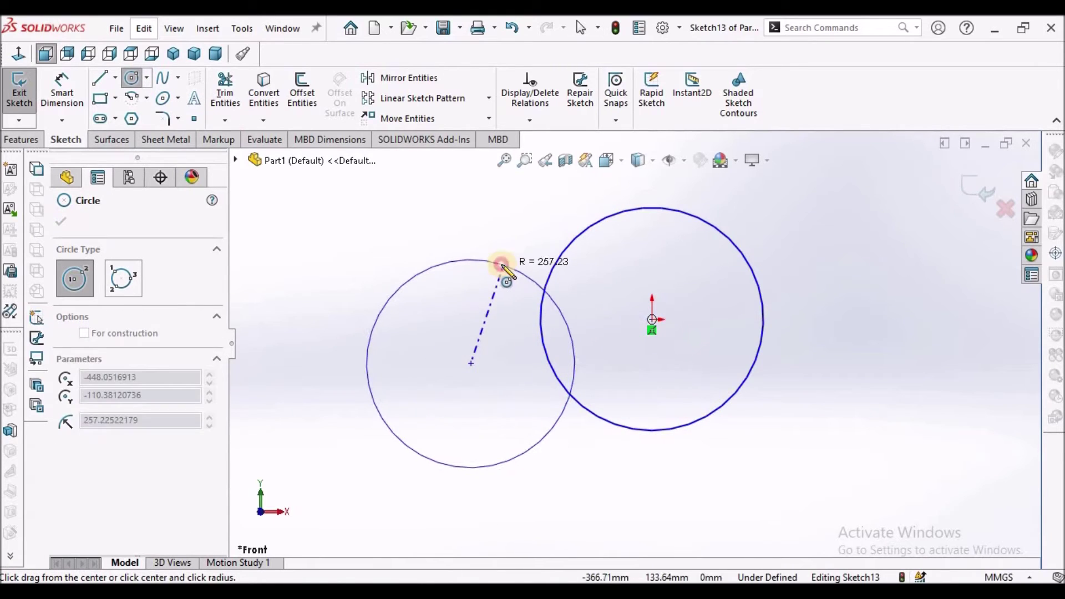
click(507, 265)
right_click(511, 235)
click(513, 242)
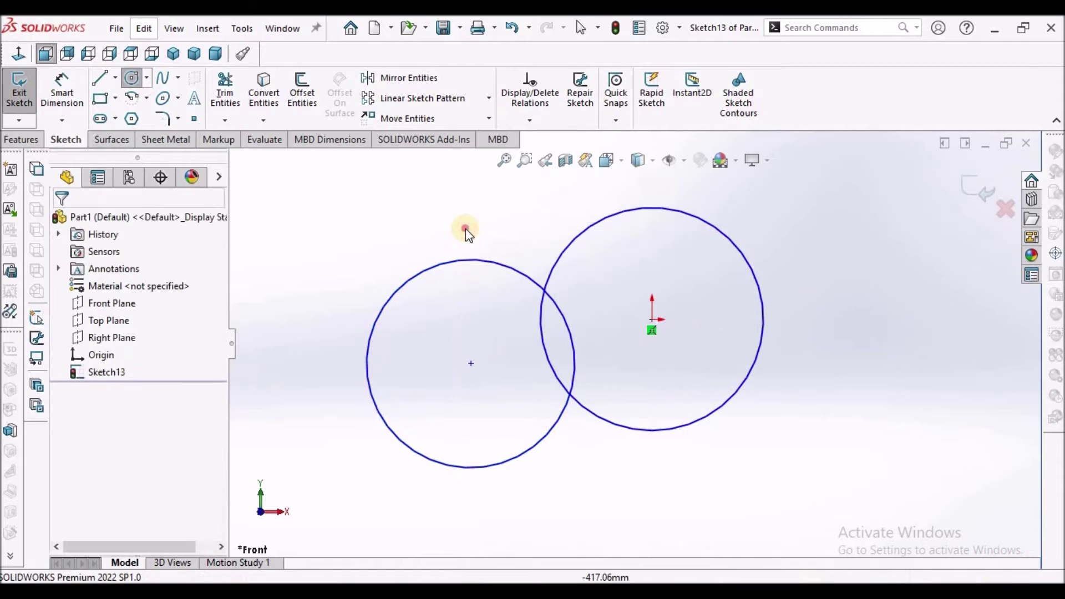
Add a Concentric relation between the two overlapping circles
click(681, 209)
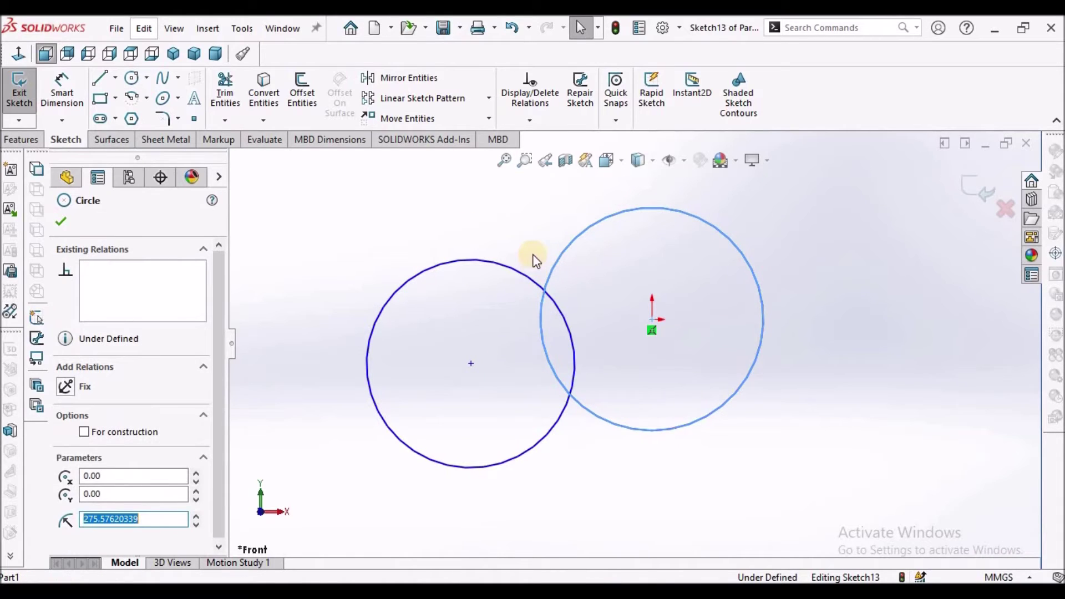
ctrl+click(518, 272)
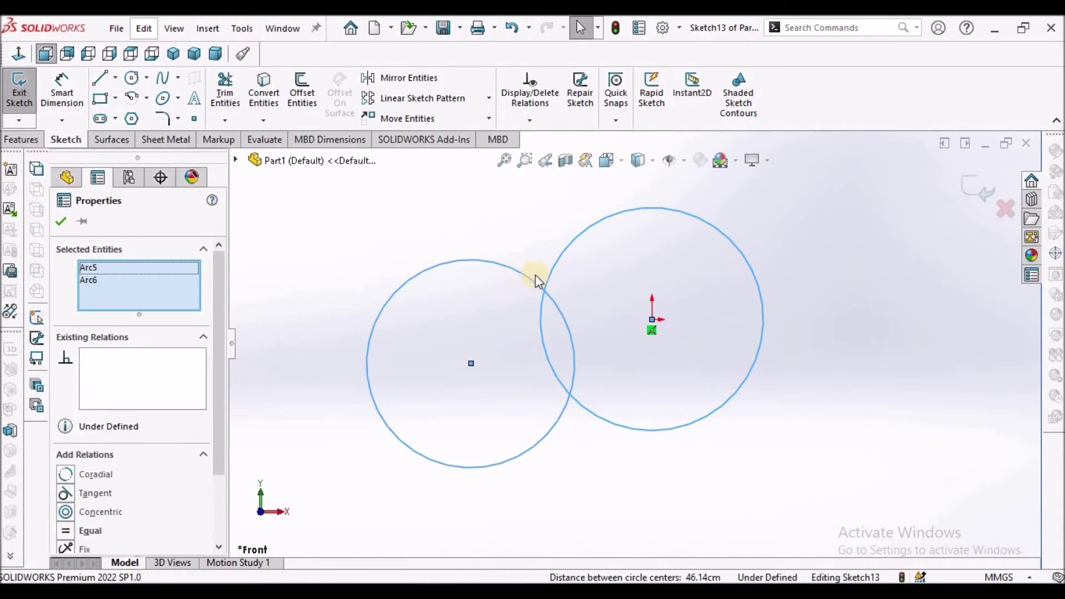
click(65, 511)
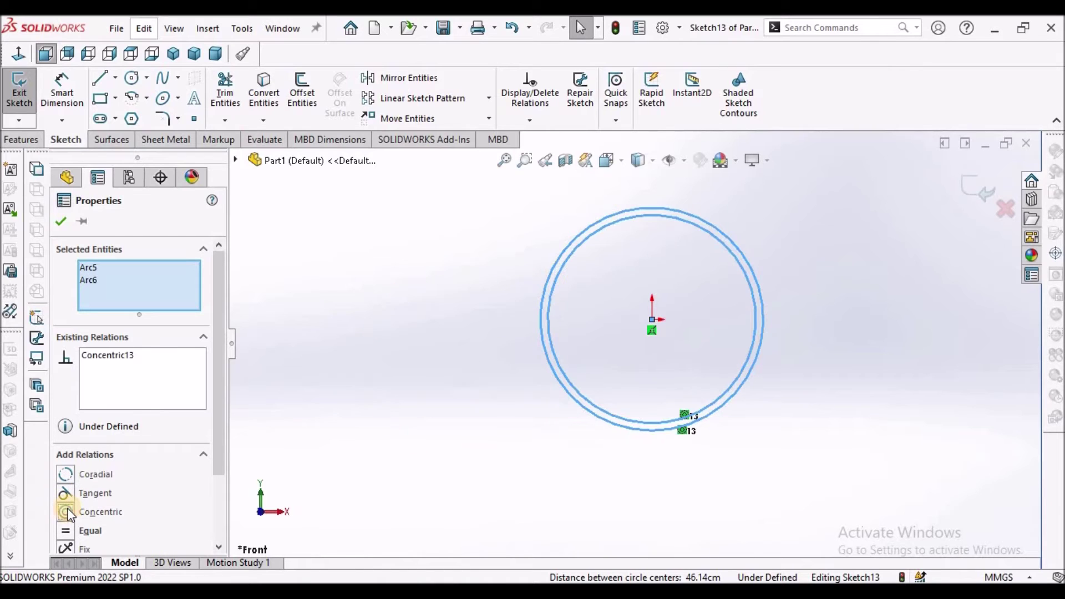
click(60, 221)
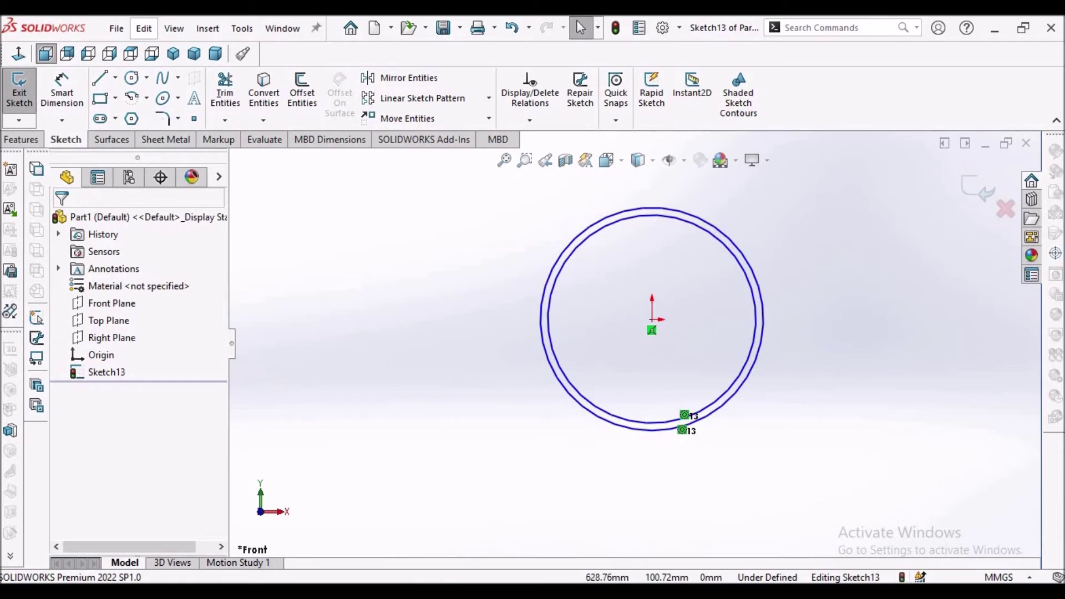
Sketch two separate lines beside the circles: a nearly horizontal upper one and an inclined lower one about 200 mm long
scroll(998, 335, up, 3)
scroll(751, 297, down, 3)
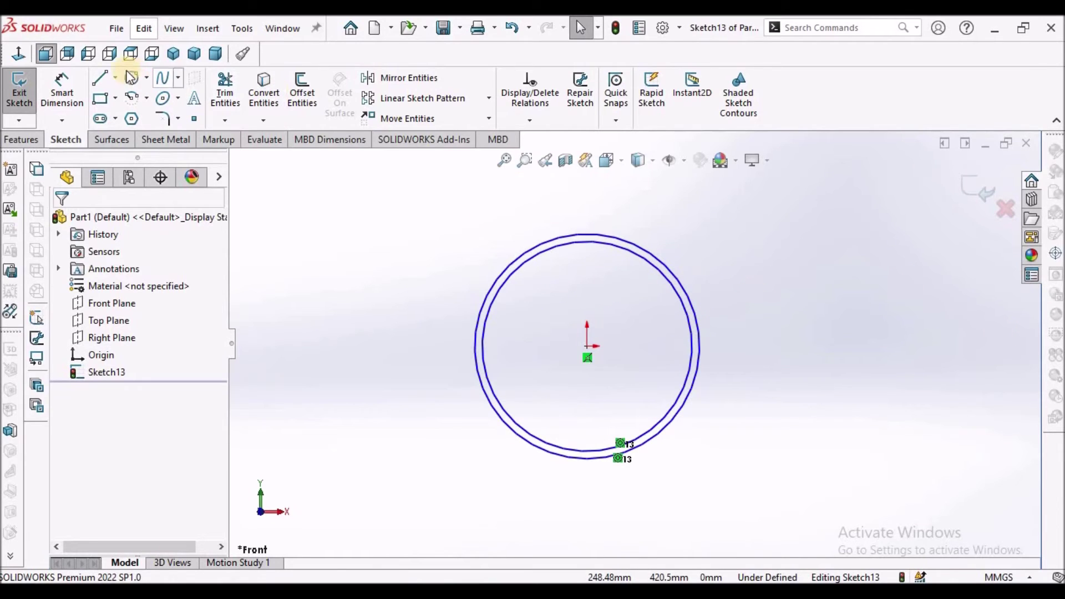
click(101, 81)
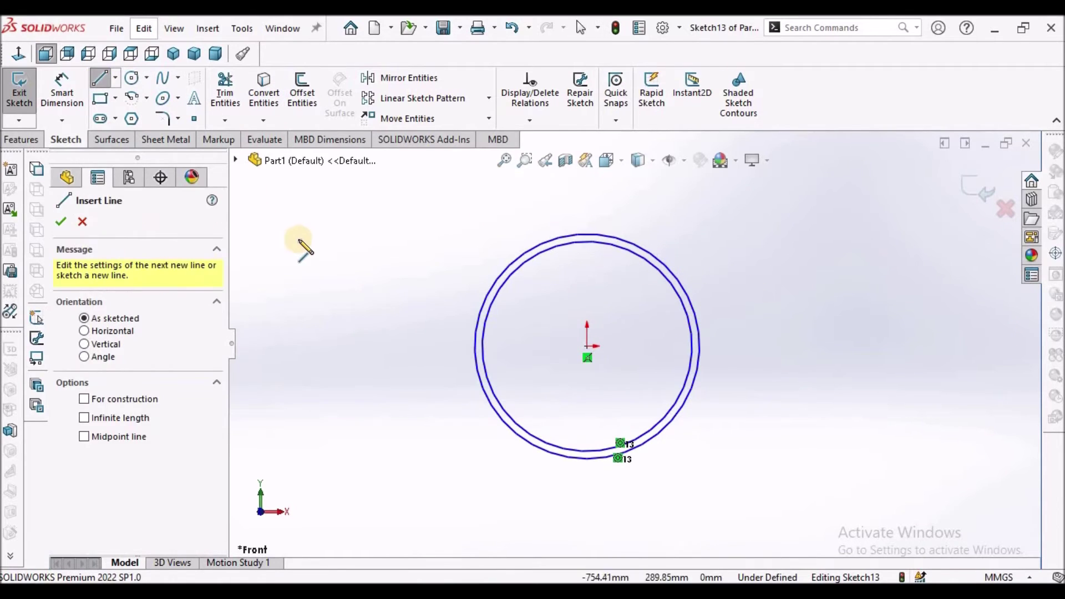
drag(298, 239, 433, 229)
right_click(391, 308)
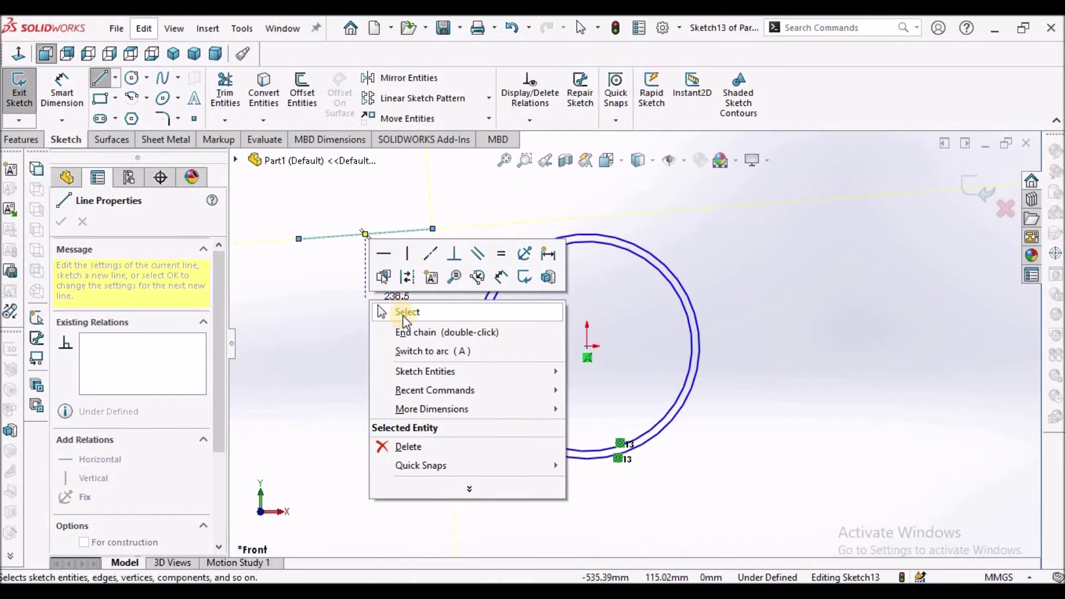
click(370, 333)
click(426, 280)
click(365, 335)
right_click(431, 384)
click(438, 390)
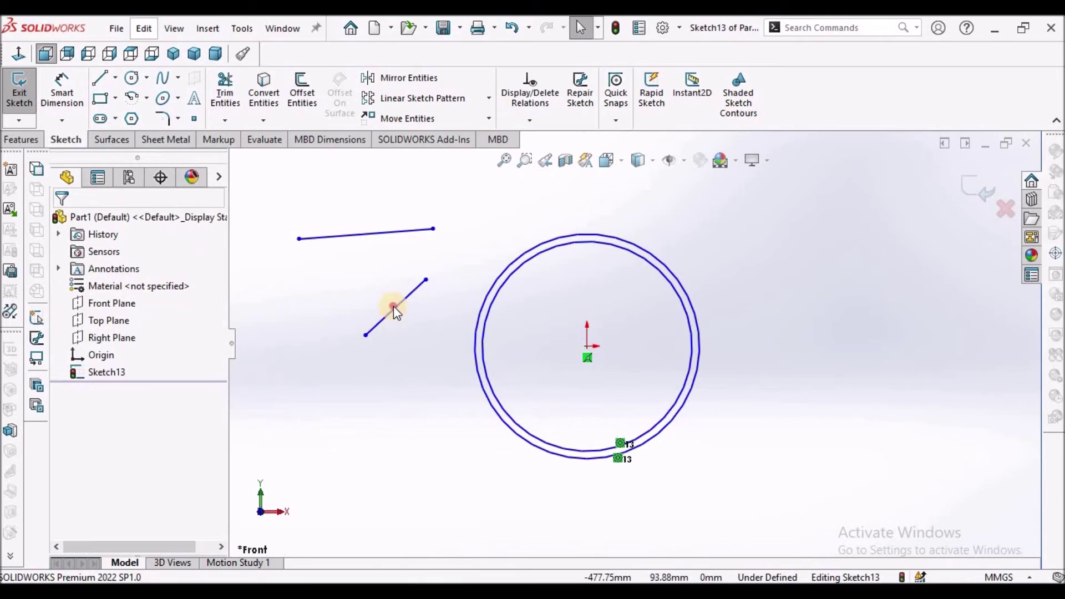
Add an Equal relation between the inclined line and the nearly horizontal line
click(394, 306)
ctrl+click(372, 233)
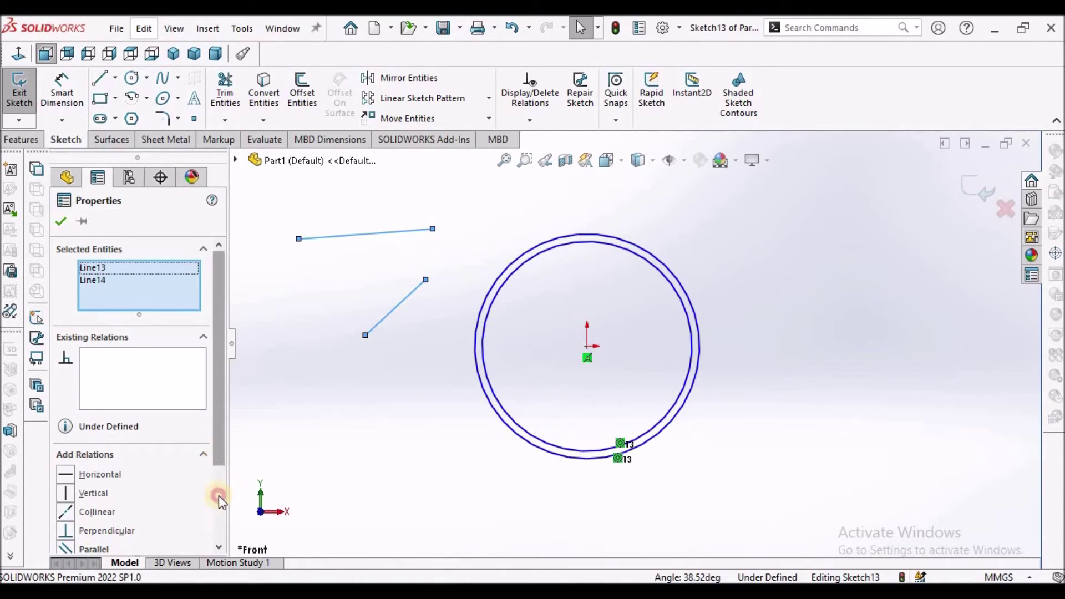
scroll(219, 495, down, 3)
click(65, 472)
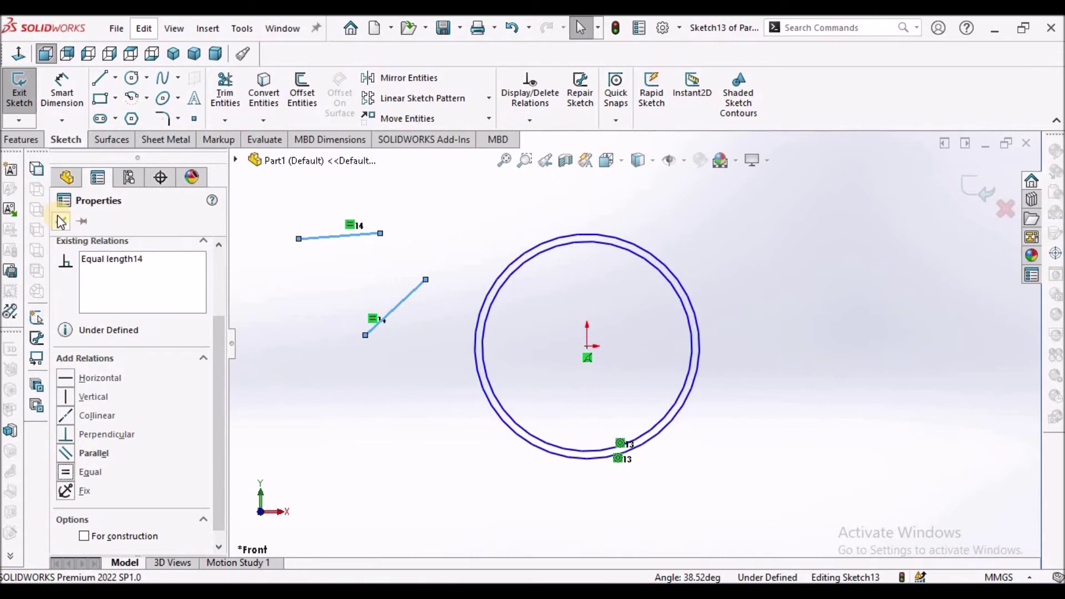
click(401, 405)
Dimension the upper line's true length, placing the dimension aligned along the line
click(62, 89)
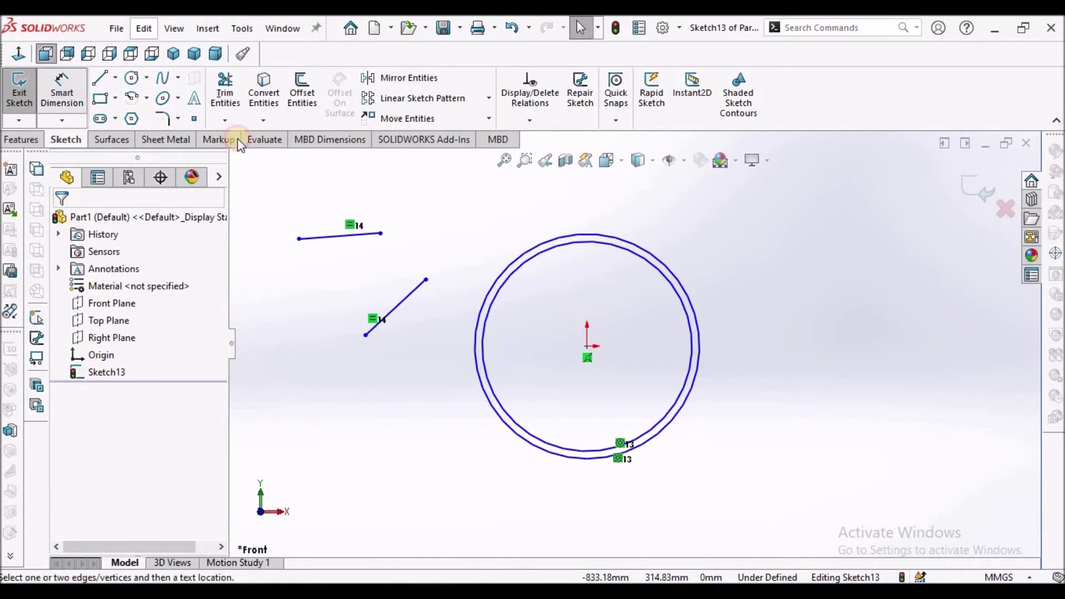
click(329, 237)
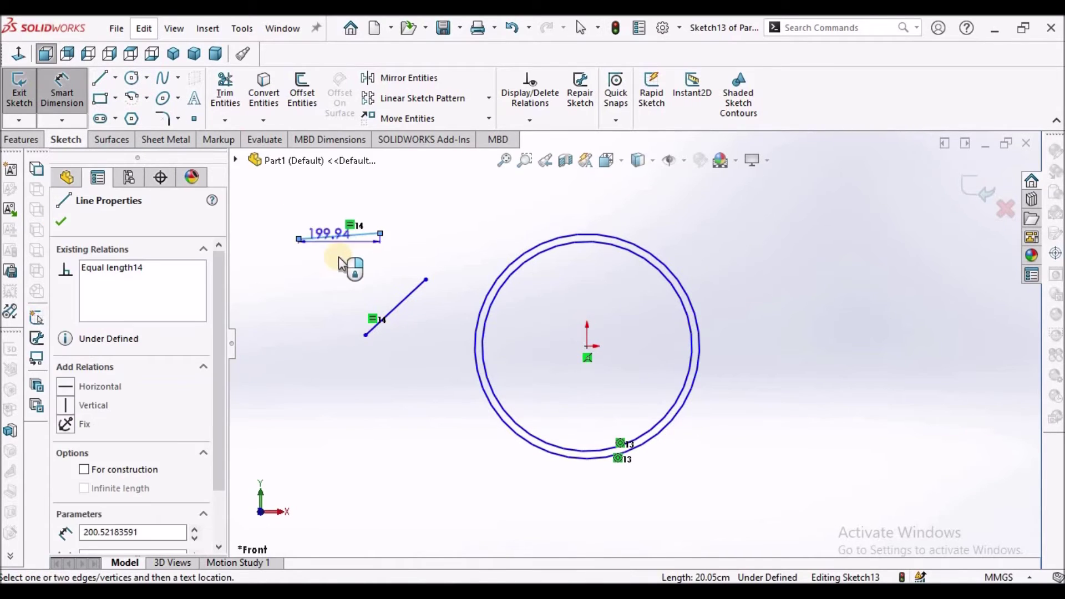
scroll(344, 247, down, 8)
click(360, 247)
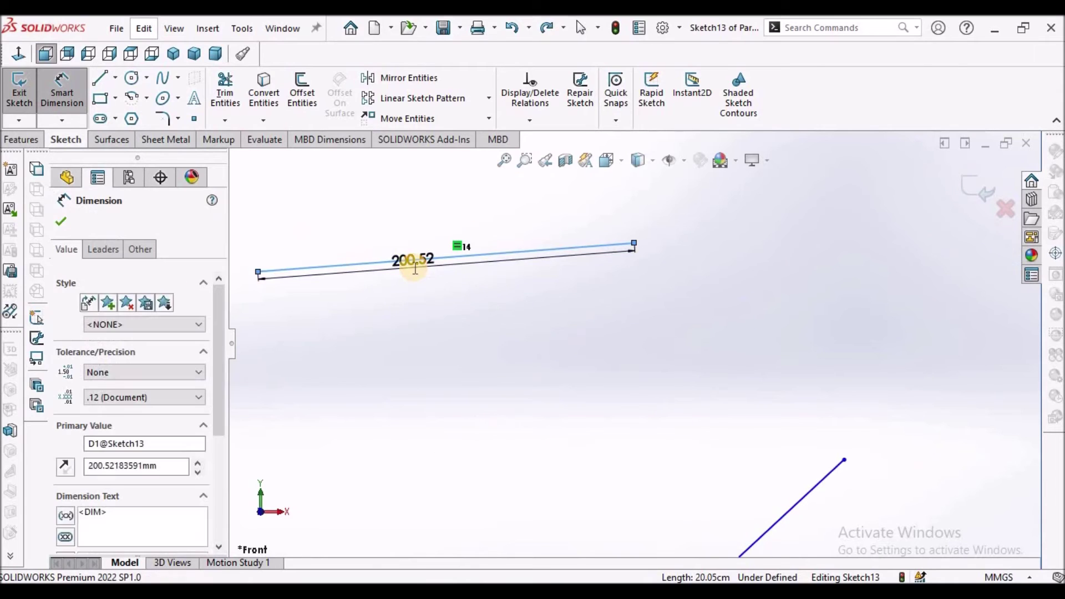
click(347, 245)
scroll(566, 316, up, 4)
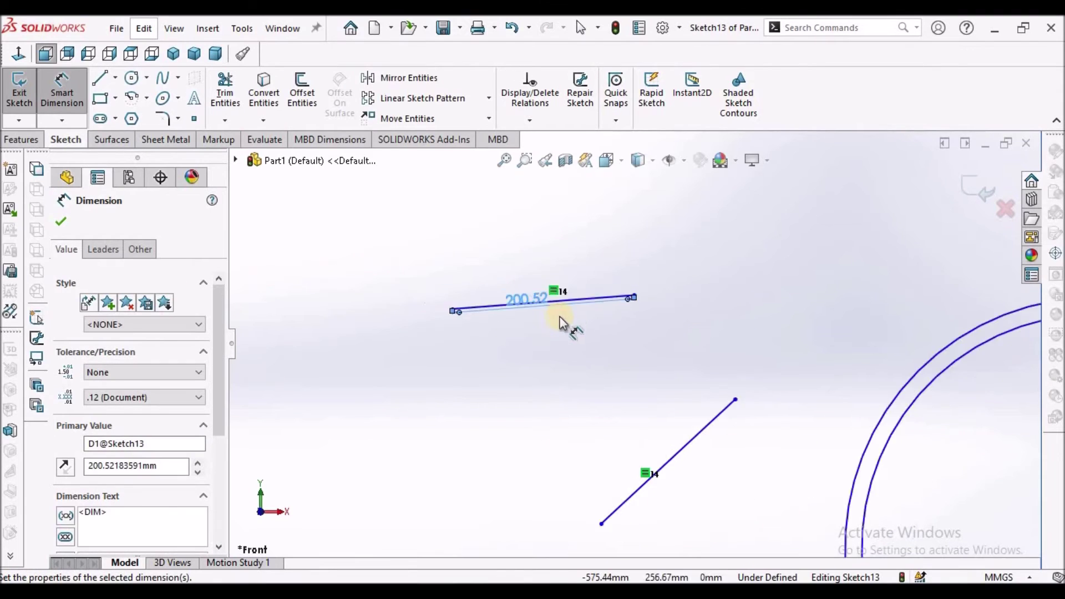
scroll(724, 444, down, 2)
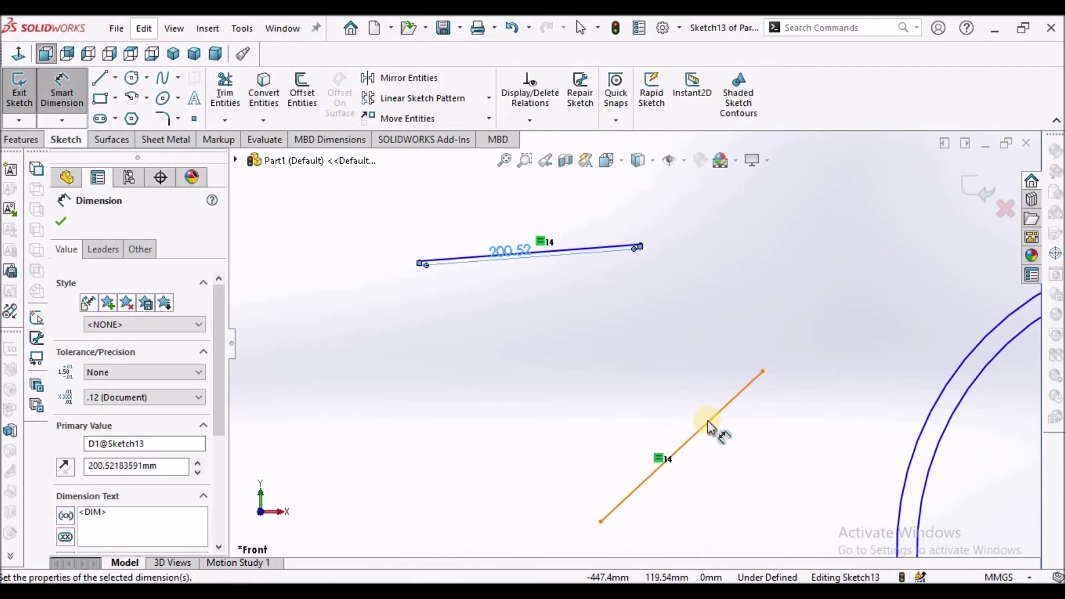
Dimension the inclined line's length as a driven dimension
click(708, 427)
click(738, 438)
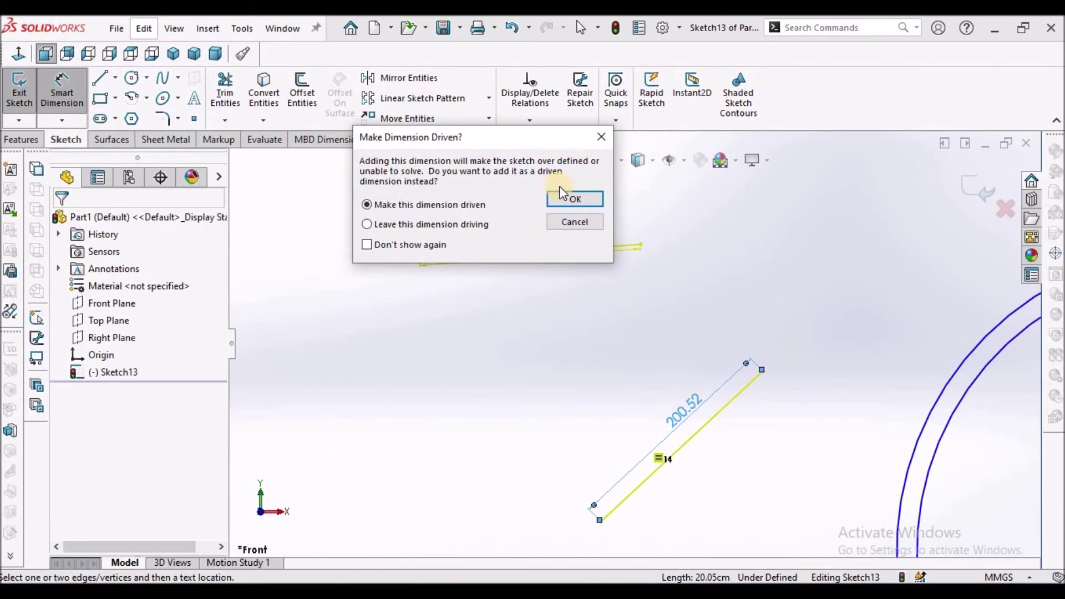
click(574, 198)
scroll(644, 344, up, 5)
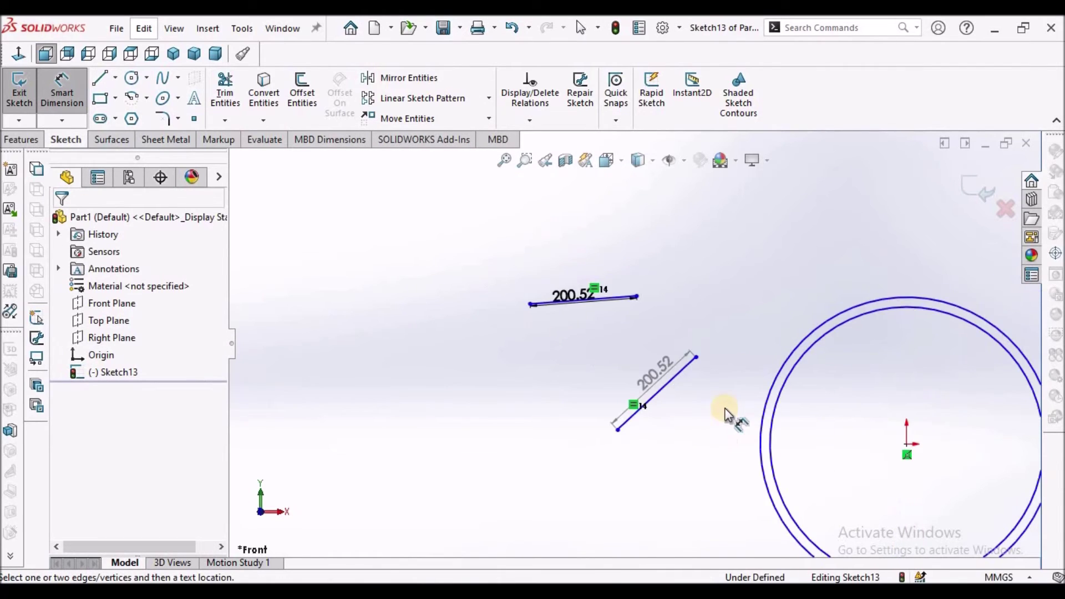
scroll(724, 407, down, 3)
scroll(709, 304, up, 3)
scroll(535, 316, up, 2)
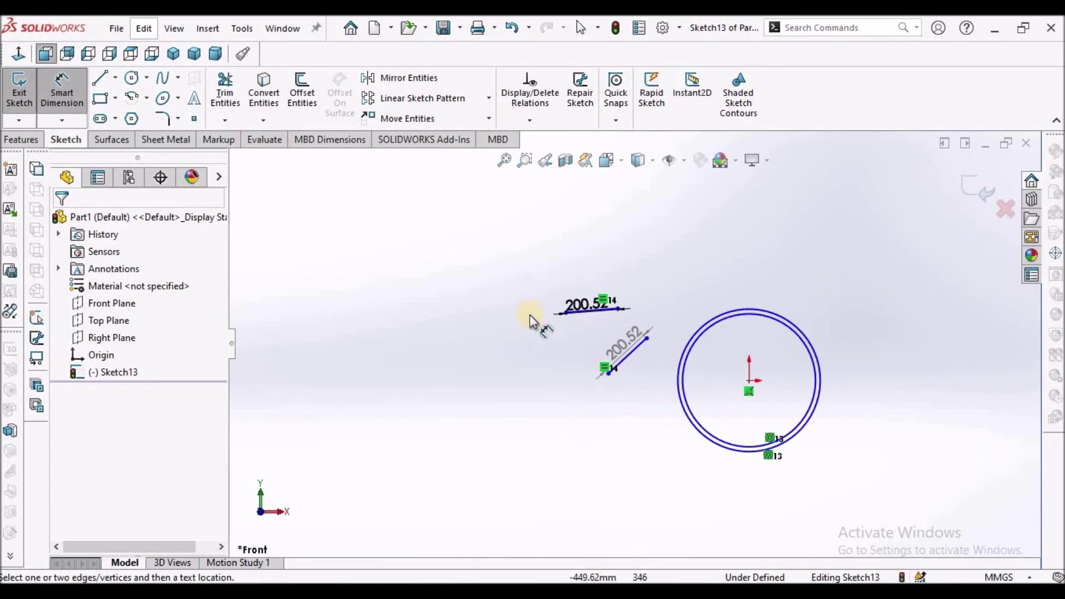
key(Escape)
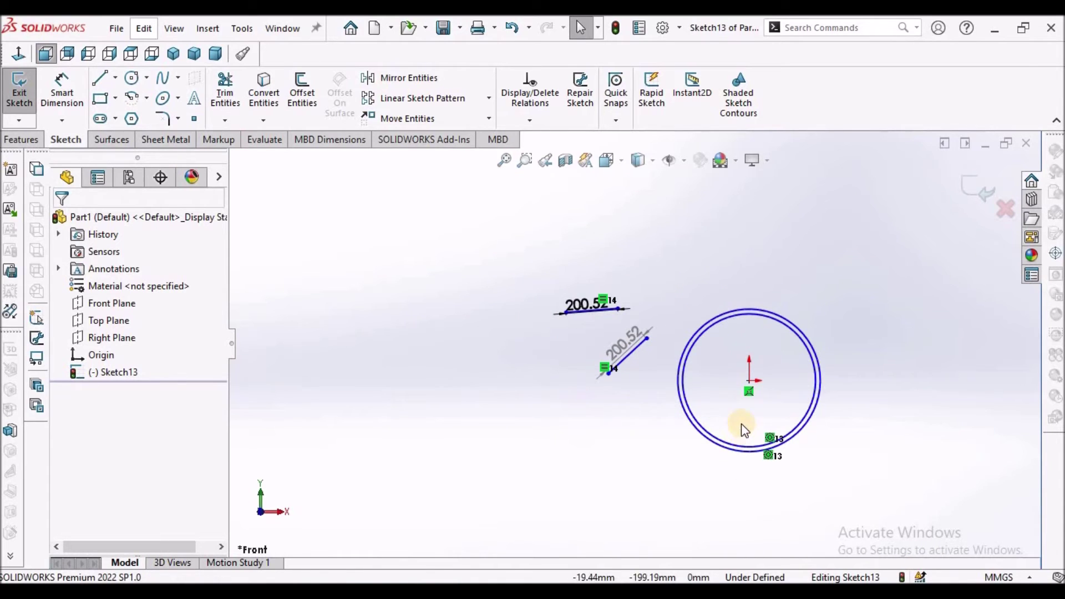
Add an Equal relation between the two concentric circles
scroll(777, 430, down, 2)
scroll(781, 430, down, 3)
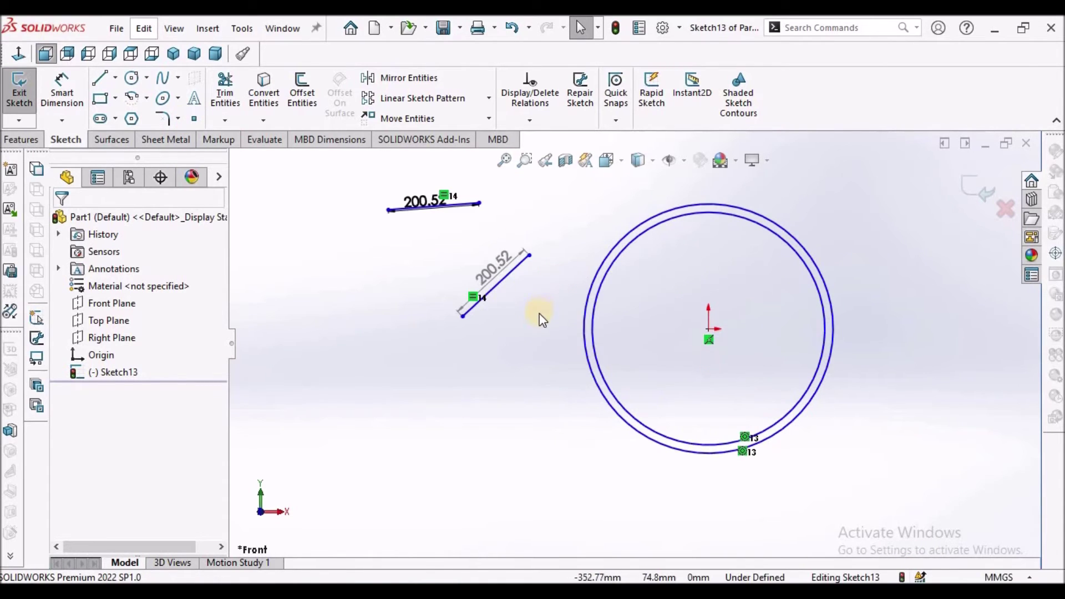
click(594, 344)
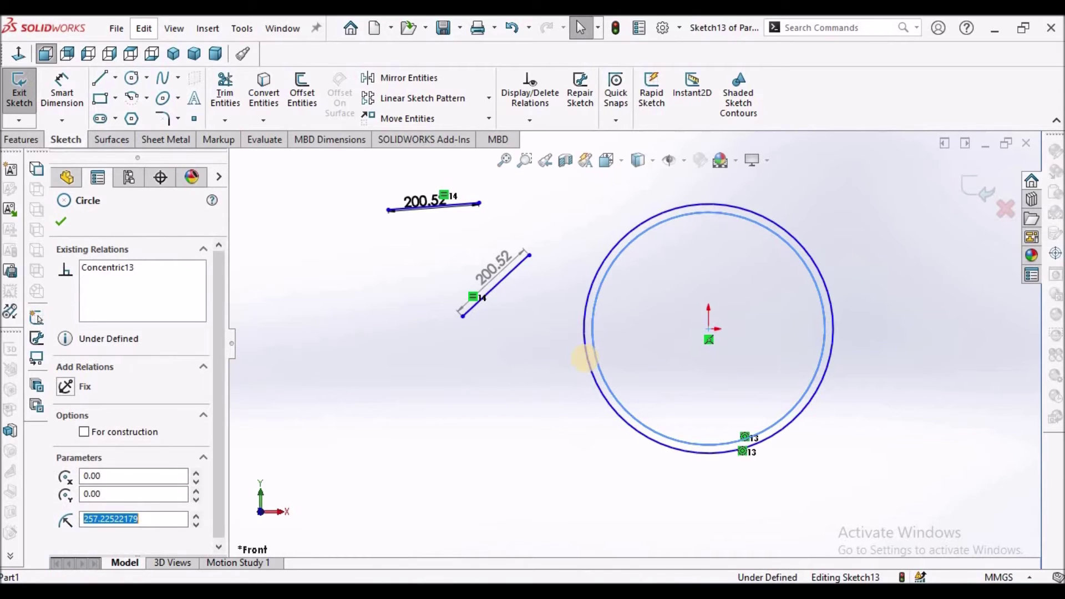
ctrl+click(588, 357)
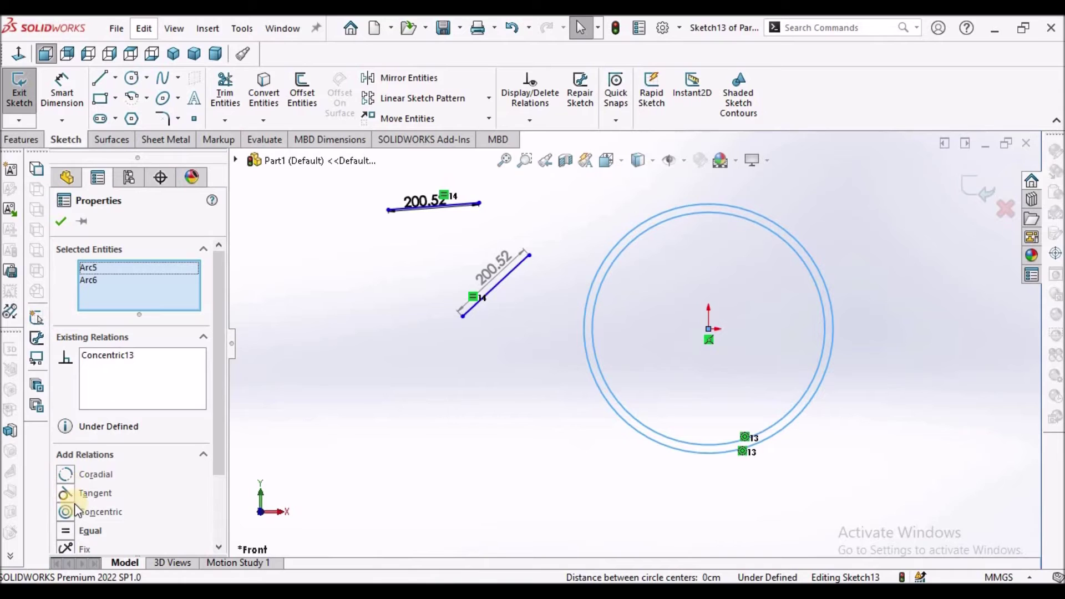
click(65, 531)
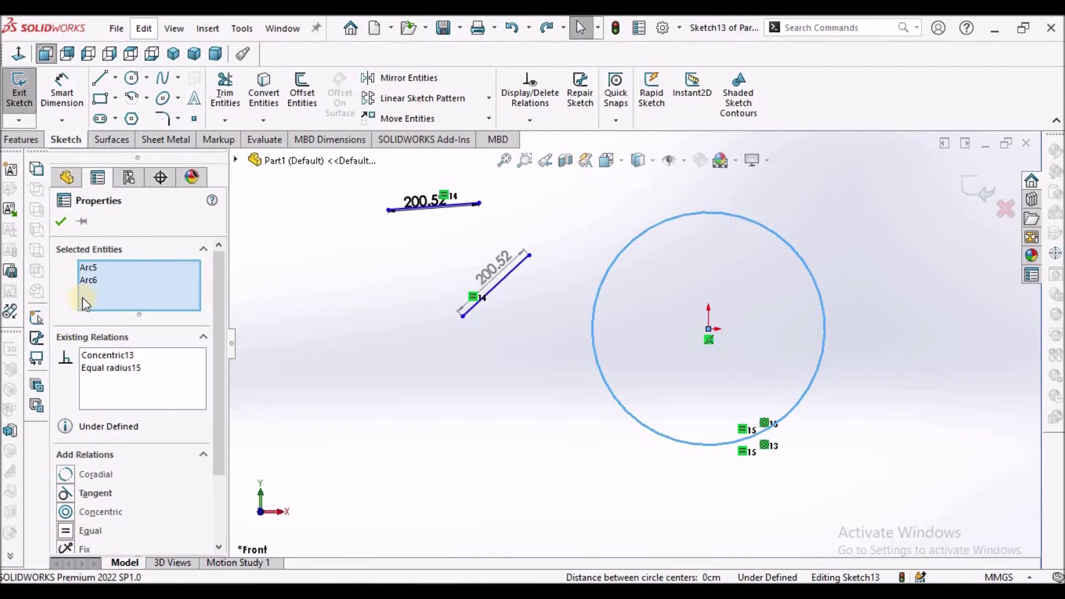
click(61, 222)
Delete both coincident circles at the origin from the sketch
scroll(628, 393, down, 3)
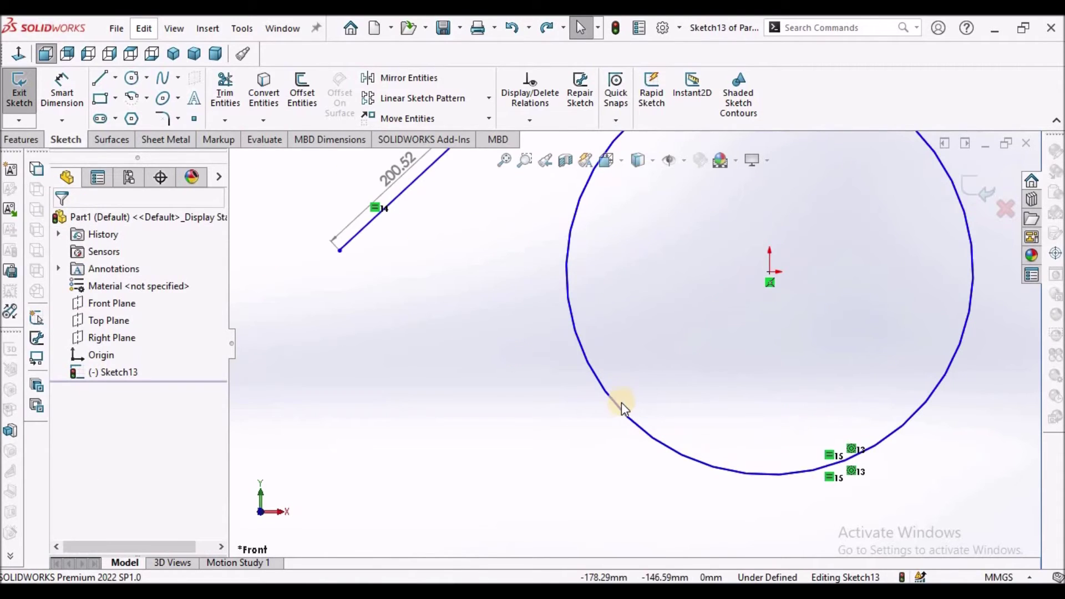
click(622, 406)
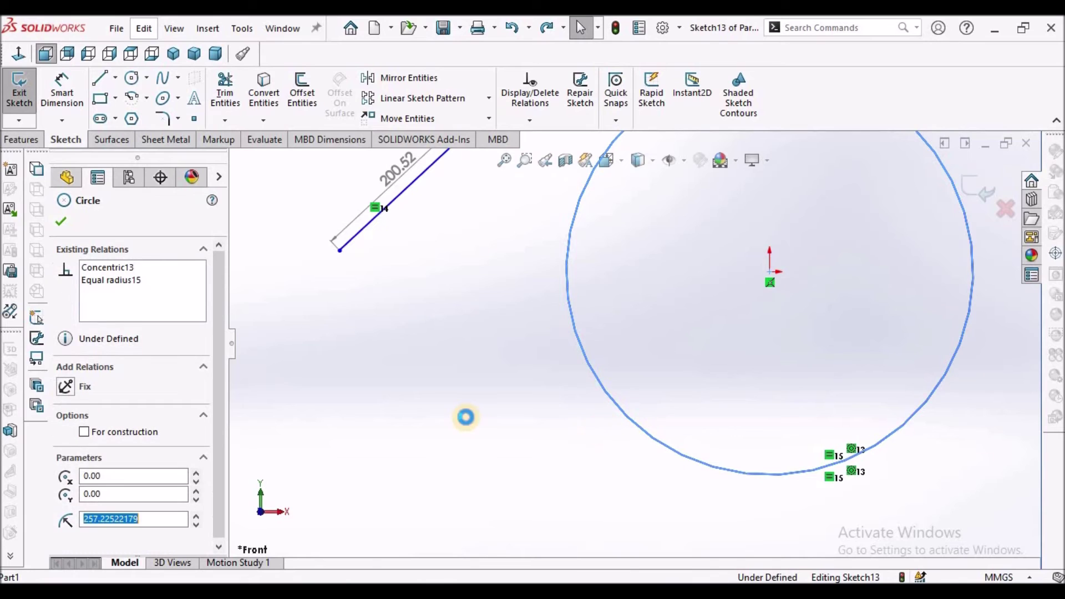
key(Escape)
scroll(601, 367, up, 3)
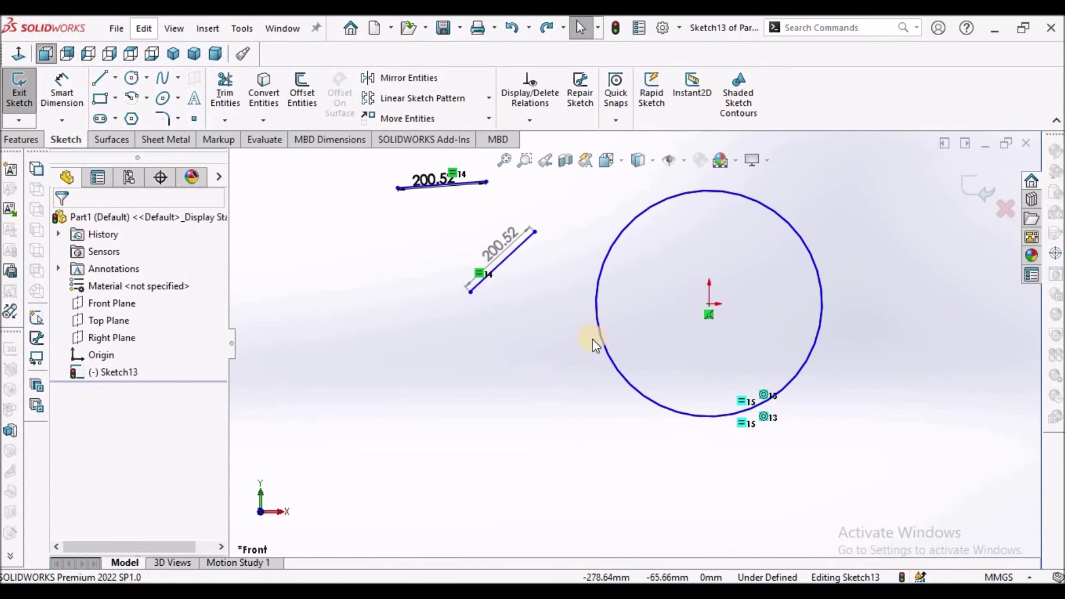
click(604, 337)
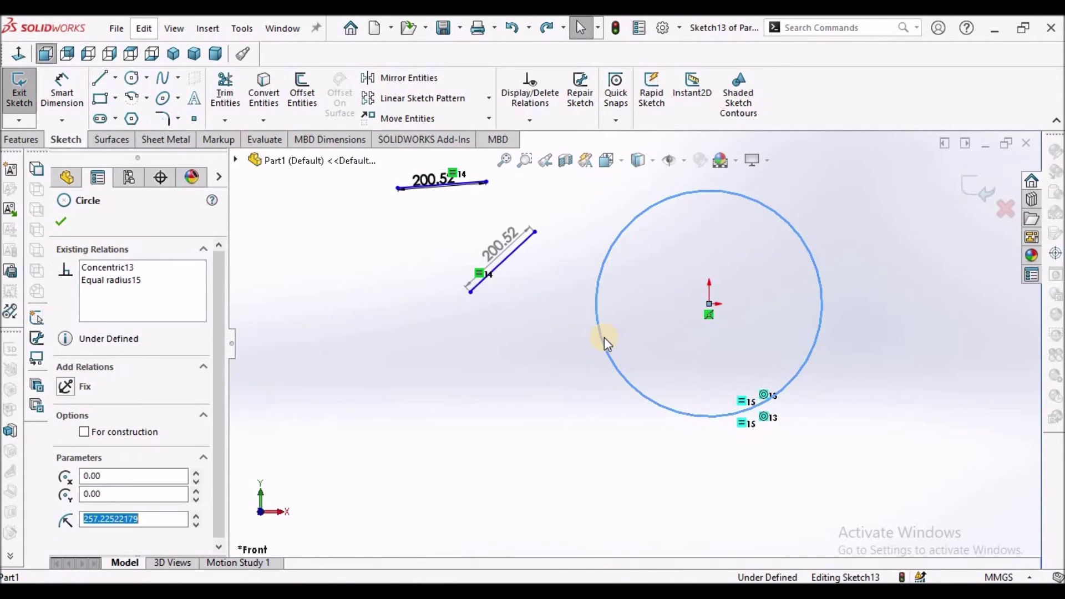
key(Escape)
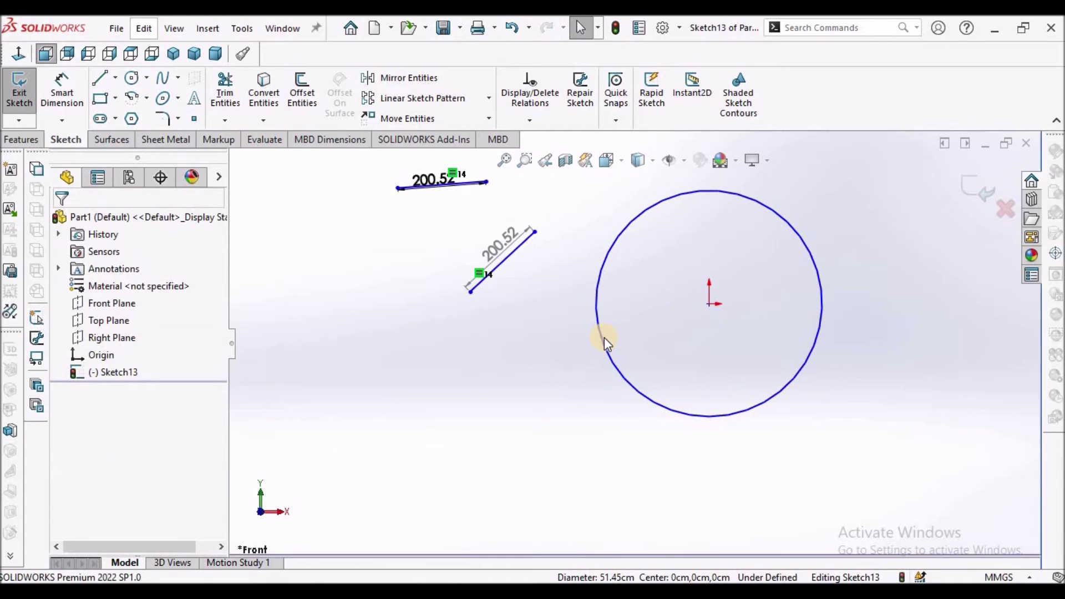
click(604, 337)
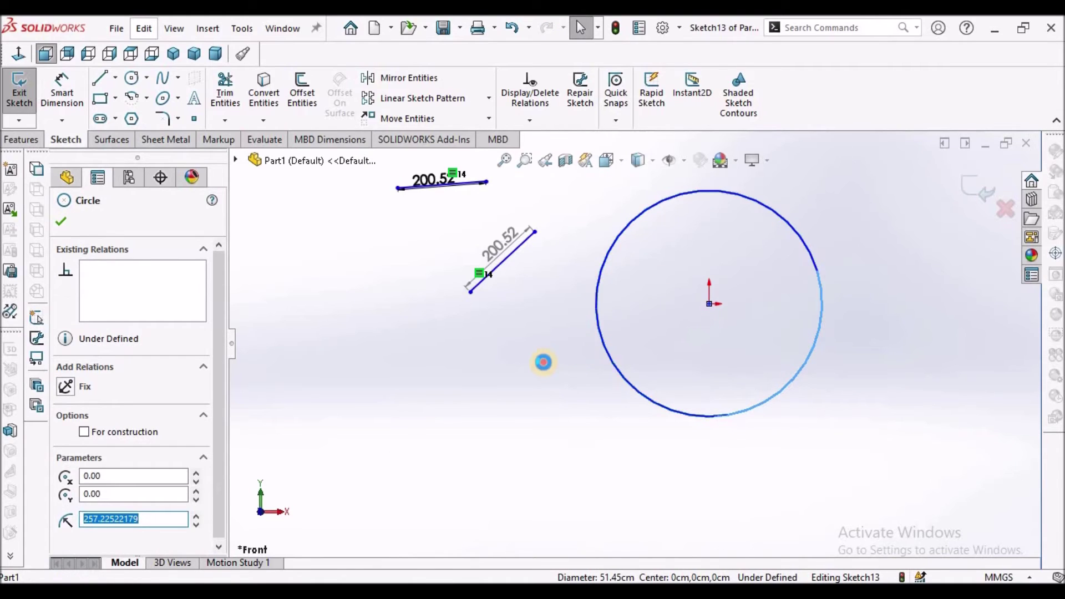
key(Delete)
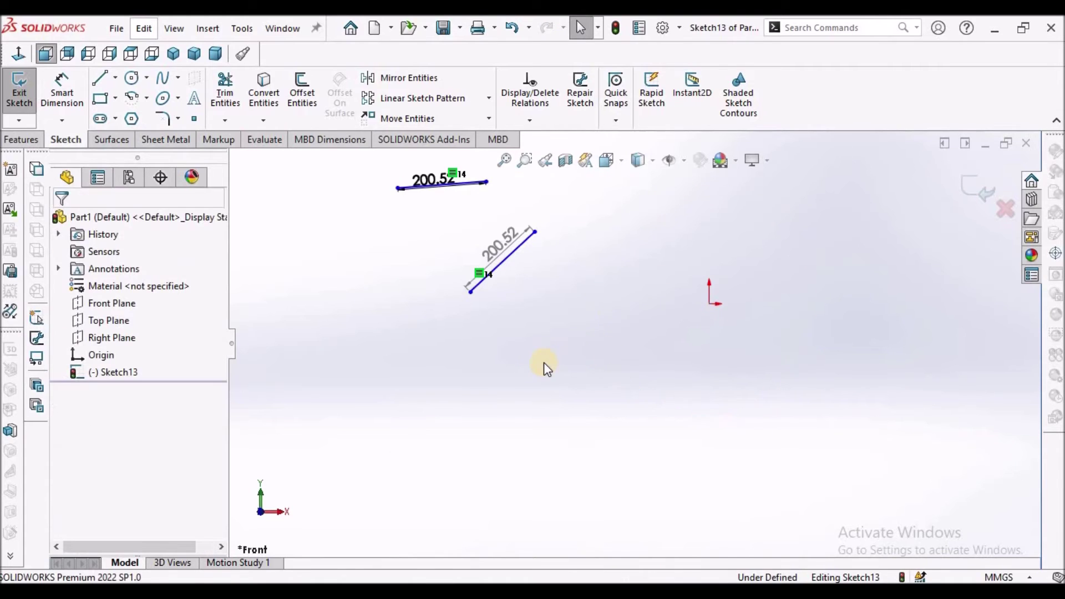
Sketch two 3-point arcs: a nearly flat one below the origin and a smaller one centred at about (-375, -142) mm
click(133, 101)
click(146, 98)
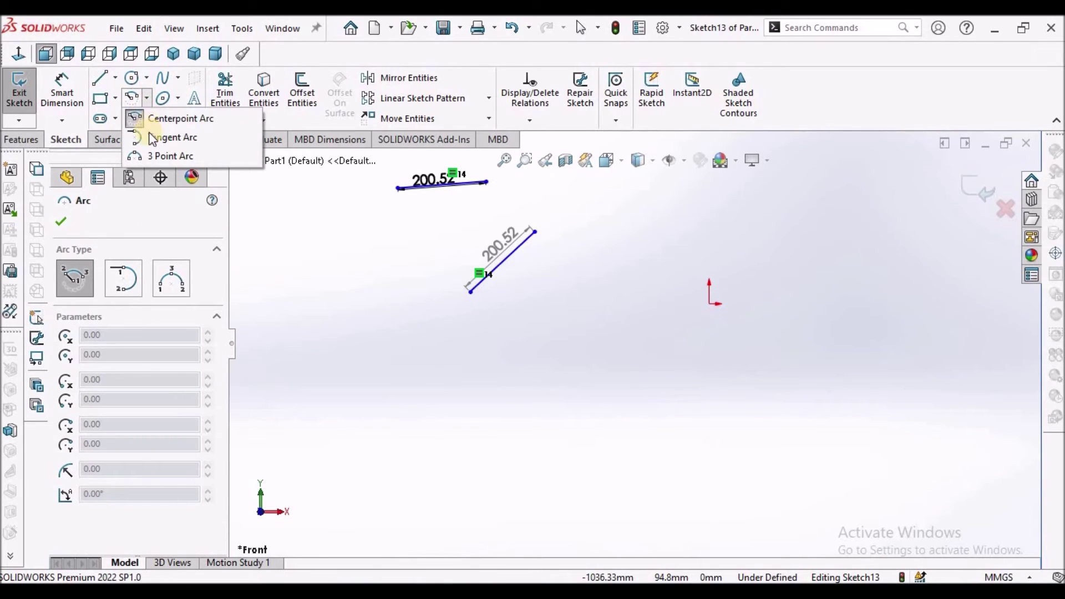
click(159, 155)
click(583, 399)
click(753, 391)
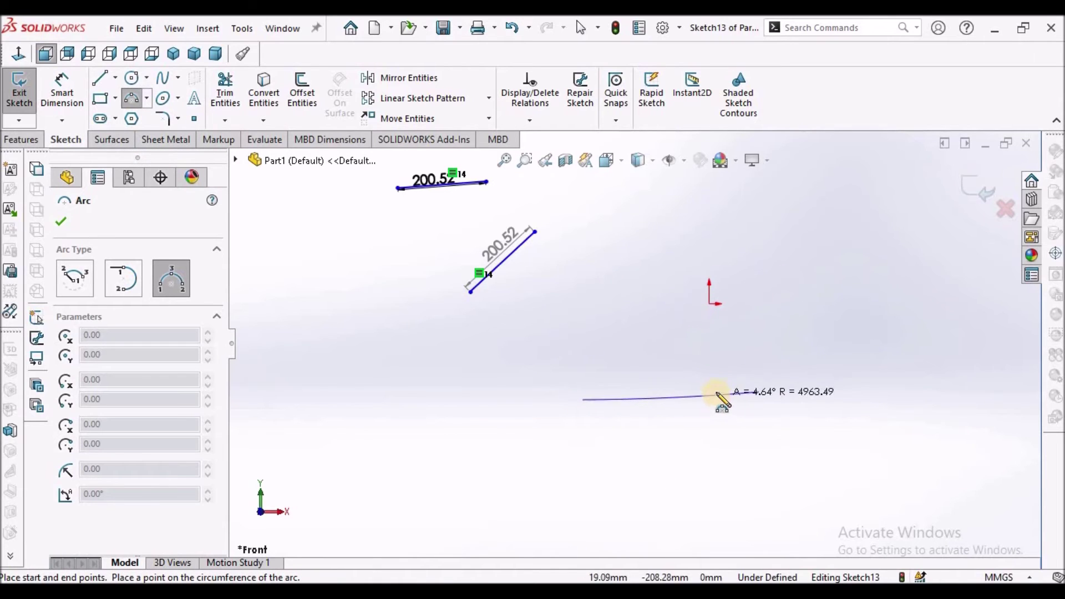
click(718, 397)
right_click(637, 321)
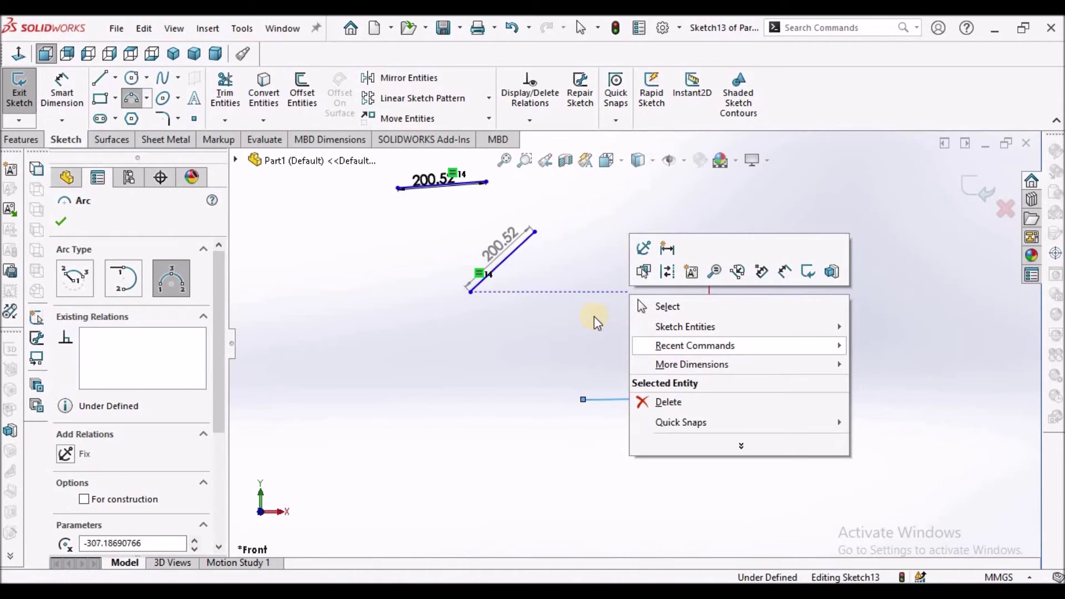
click(583, 321)
click(506, 320)
click(544, 307)
key(Escape)
Bend the nearly flat lower arc upward to a radius of about 244 mm
click(628, 281)
drag(673, 396, 655, 352)
click(628, 333)
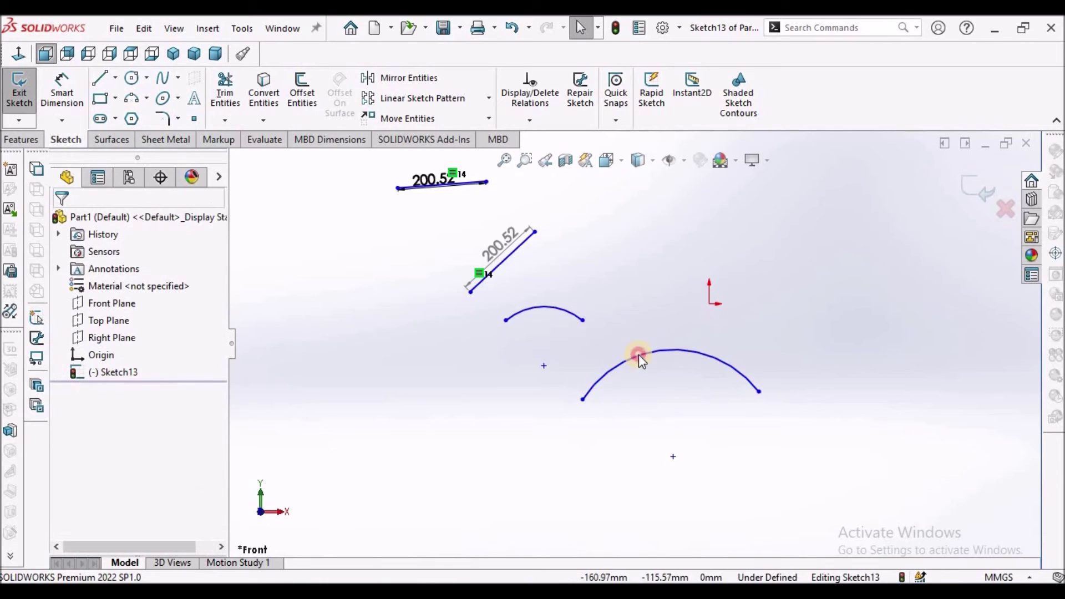
Add an Equal relation between the large lower arc and the smaller upper arc
click(638, 354)
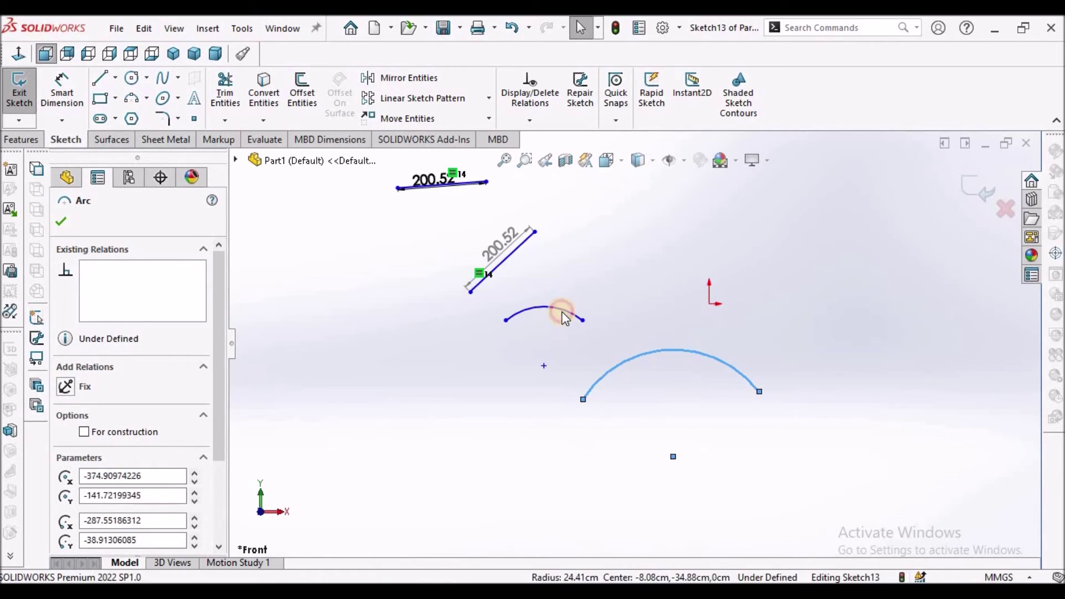
ctrl+click(563, 319)
click(65, 531)
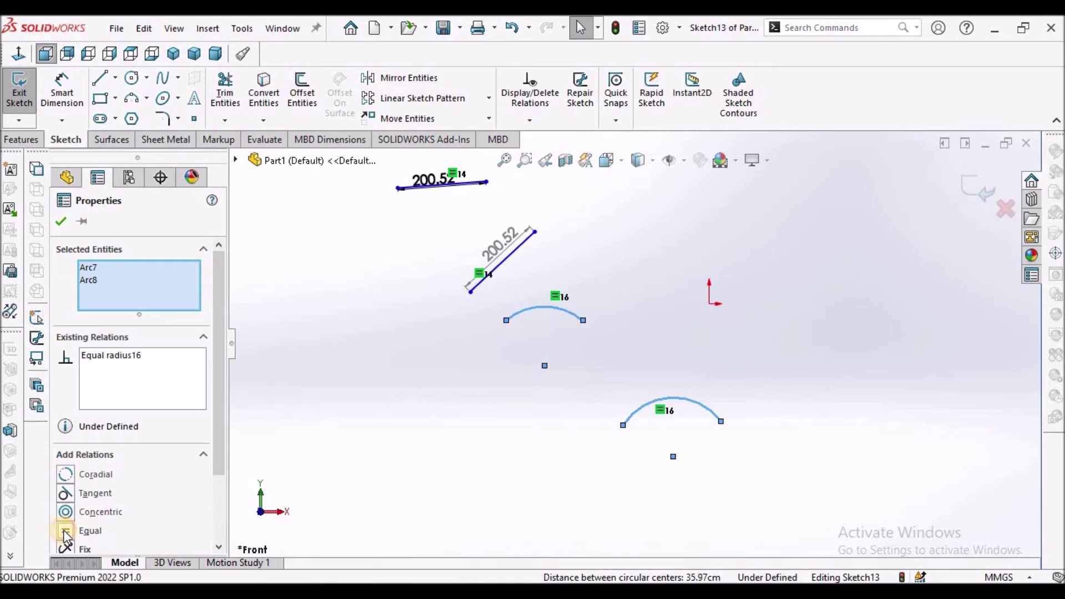
click(881, 328)
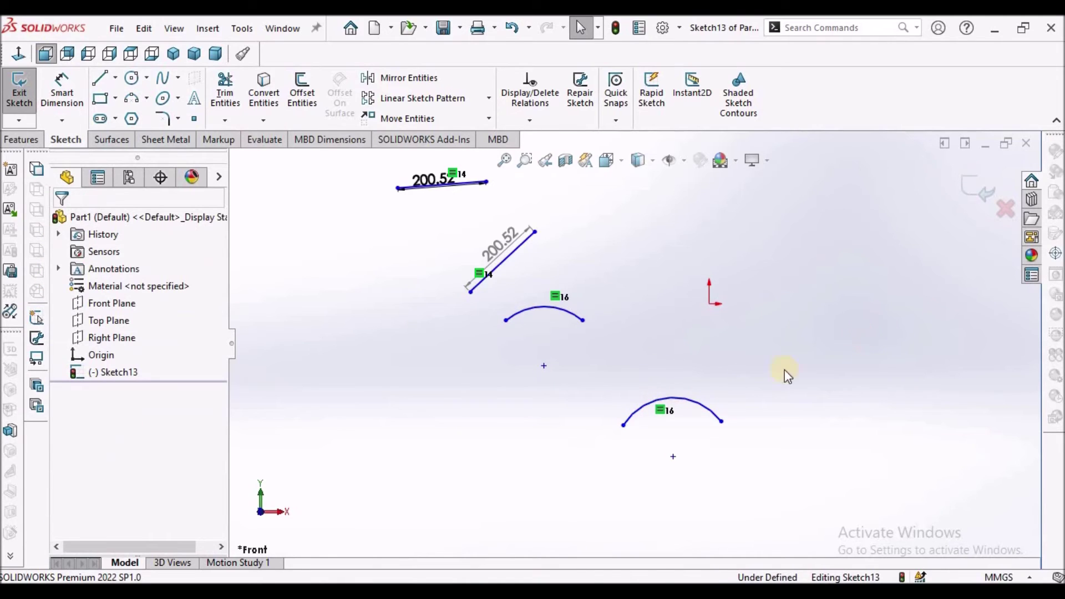
scroll(646, 330, up, 3)
scroll(577, 333, down, 5)
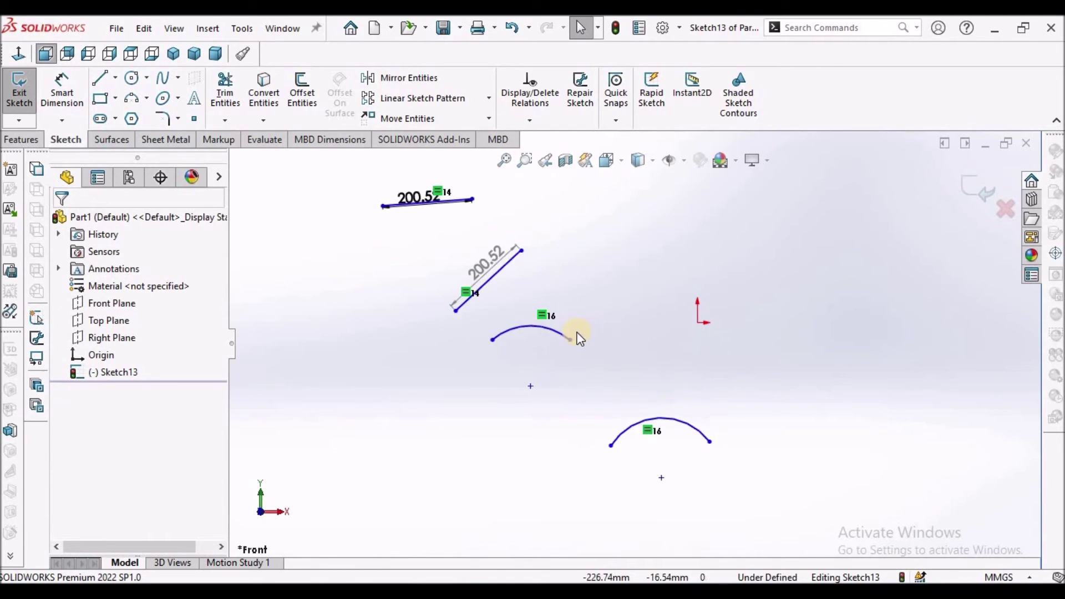
scroll(603, 331, up, 3)
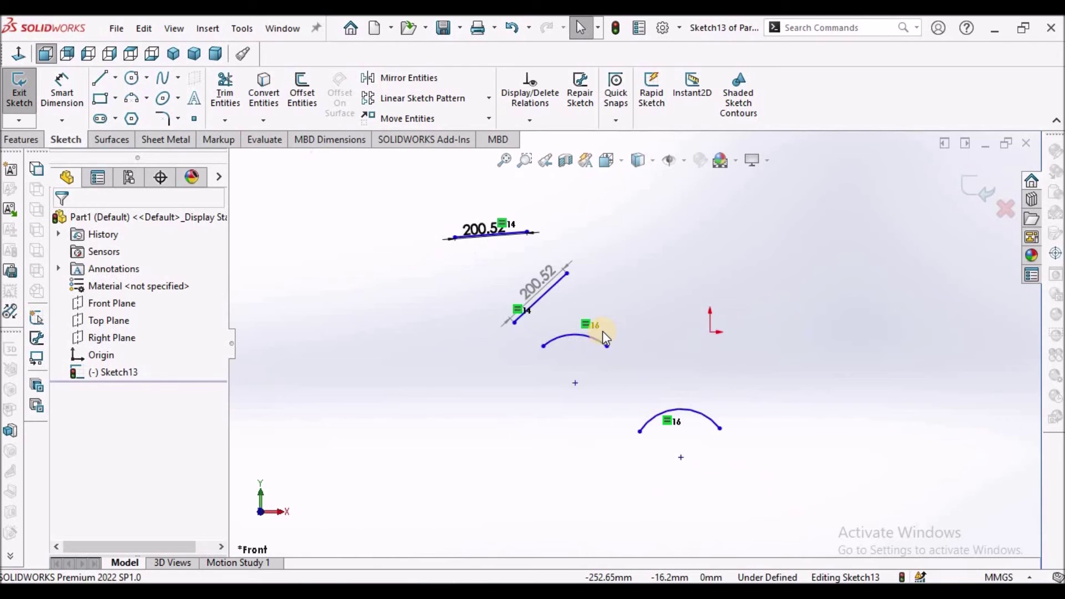
Clear all sketch entities and sketch one slanted line about 605 mm long above the origin, rising to the right
key(ctrl+a)
key(Delete)
key(l)
click(451, 284)
click(598, 244)
right_click(639, 304)
click(641, 314)
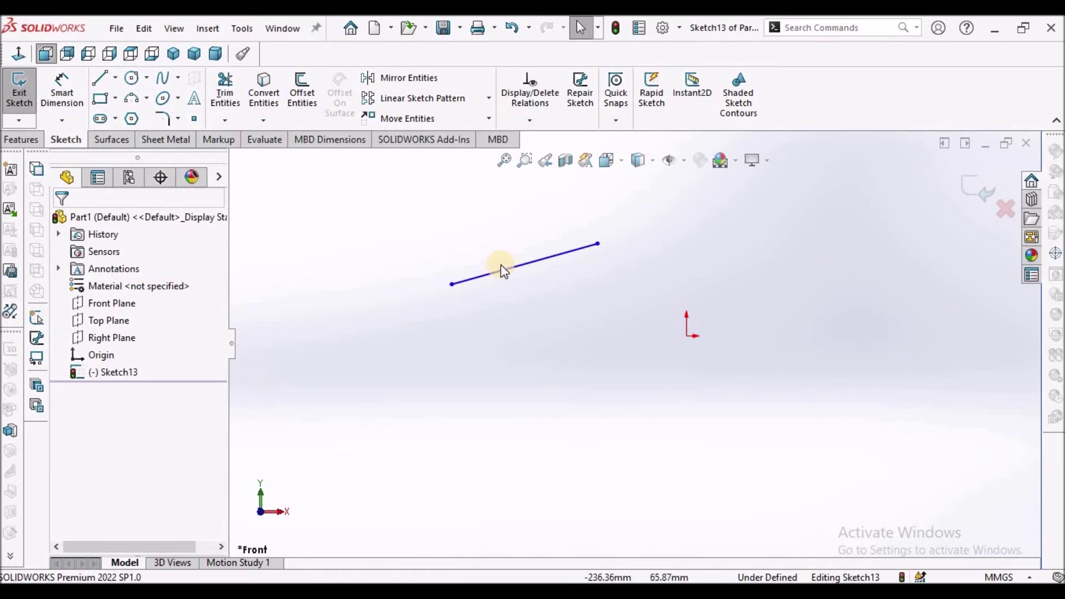
Add a Fix relation to the slanted line and accept its properties
click(460, 281)
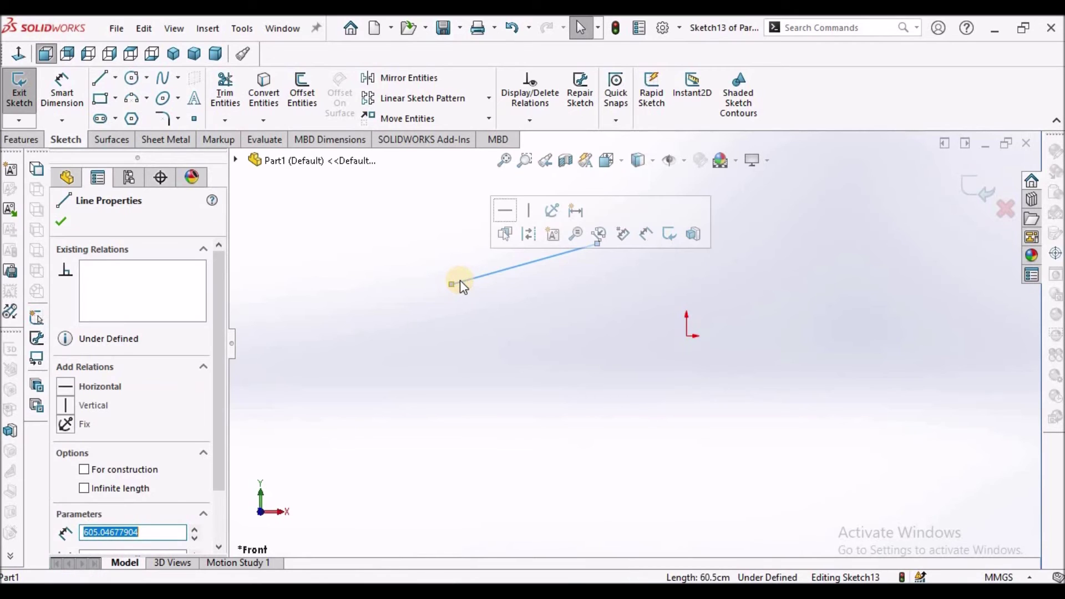
click(65, 425)
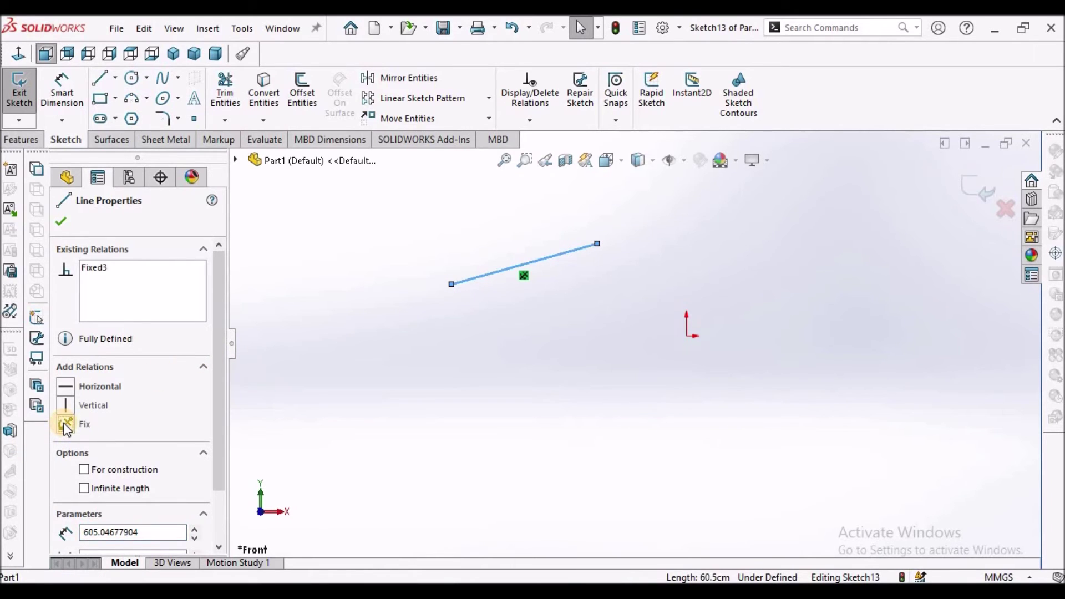
click(60, 224)
scroll(523, 276, down, 2)
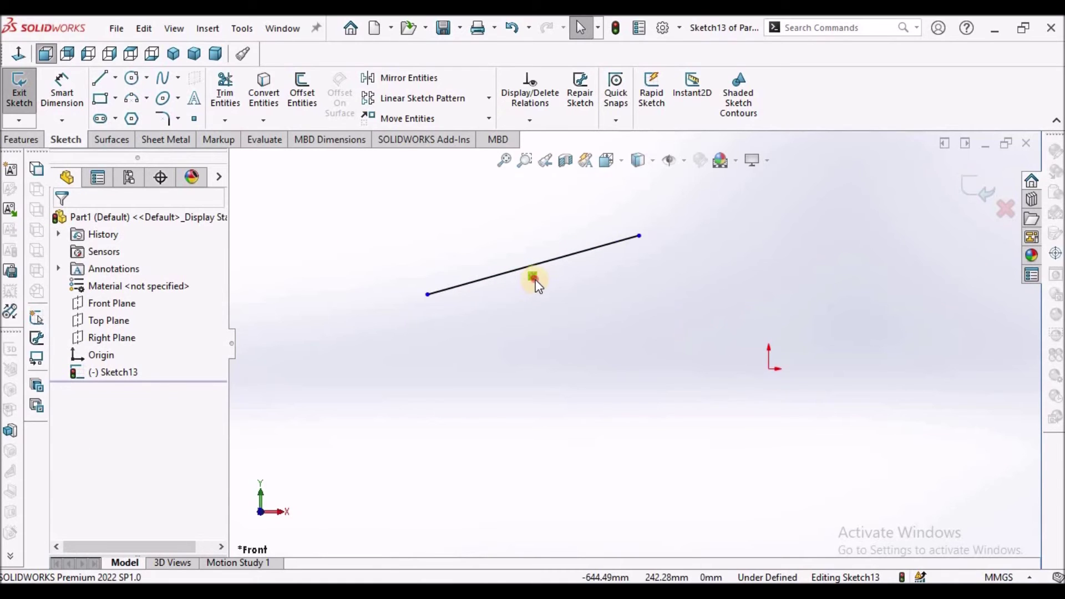
Delete the fixed line and leave the emptied sketch, discarding its changes
click(563, 257)
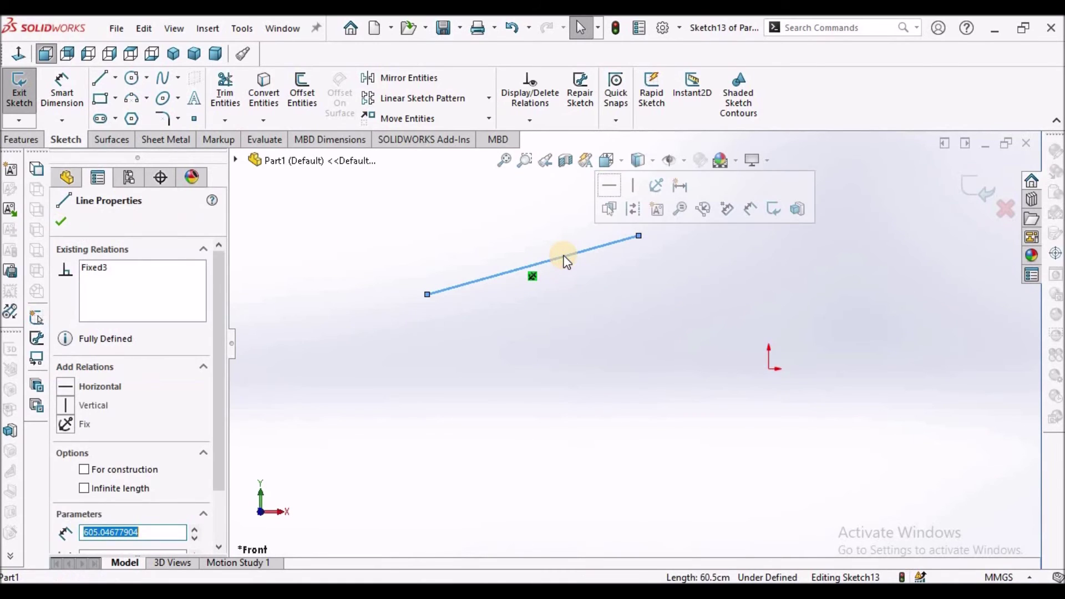
key(Delete)
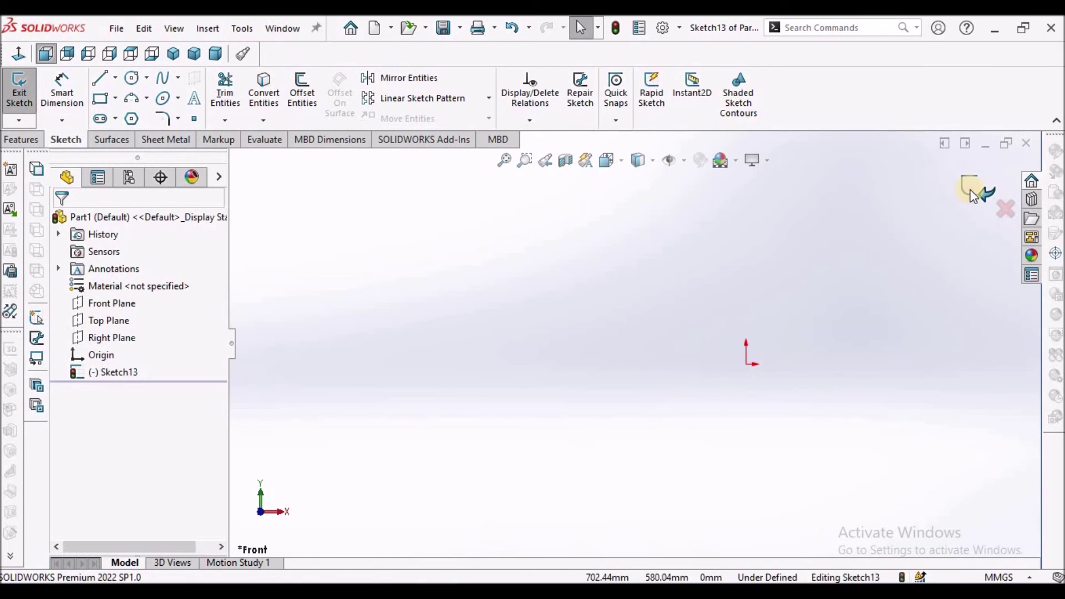
click(1005, 208)
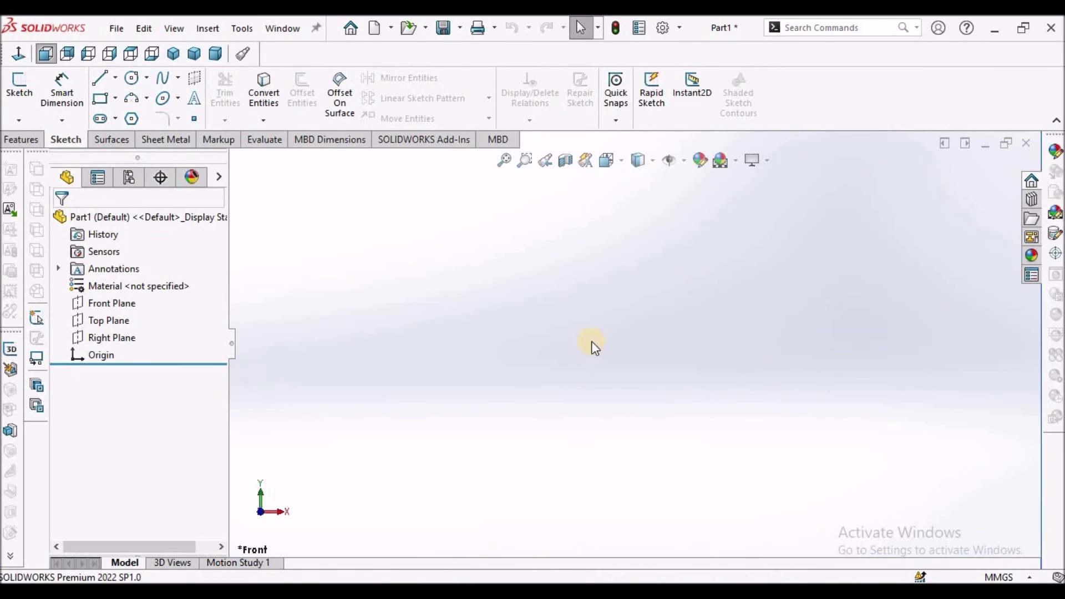
Create a sketch on the Top Plane containing one circle centred on the origin, and exit the sketch
click(110, 318)
click(25, 88)
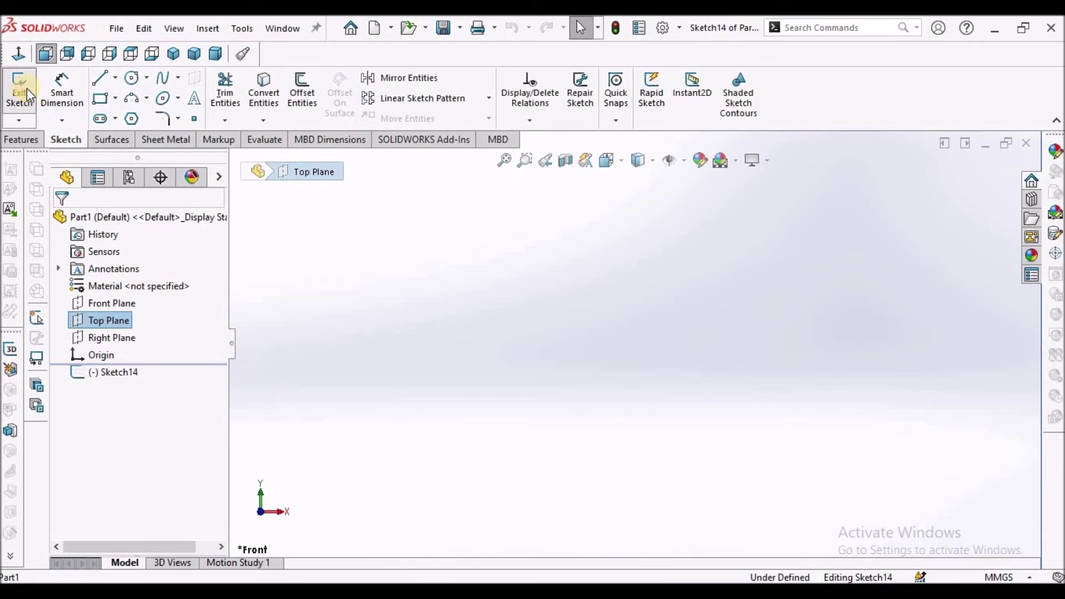
click(134, 82)
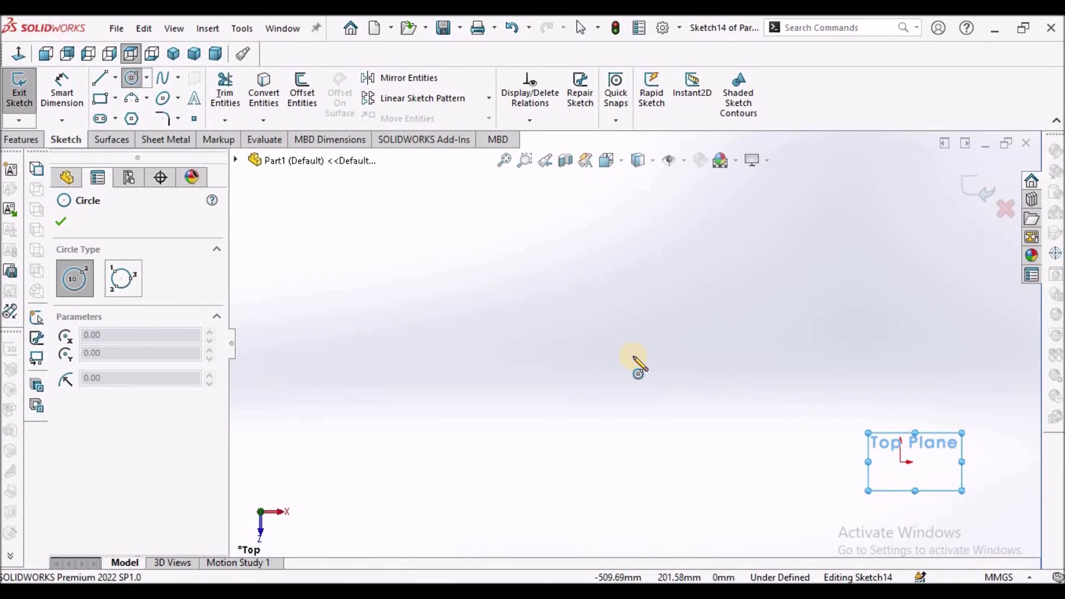
click(900, 462)
click(935, 430)
right_click(732, 338)
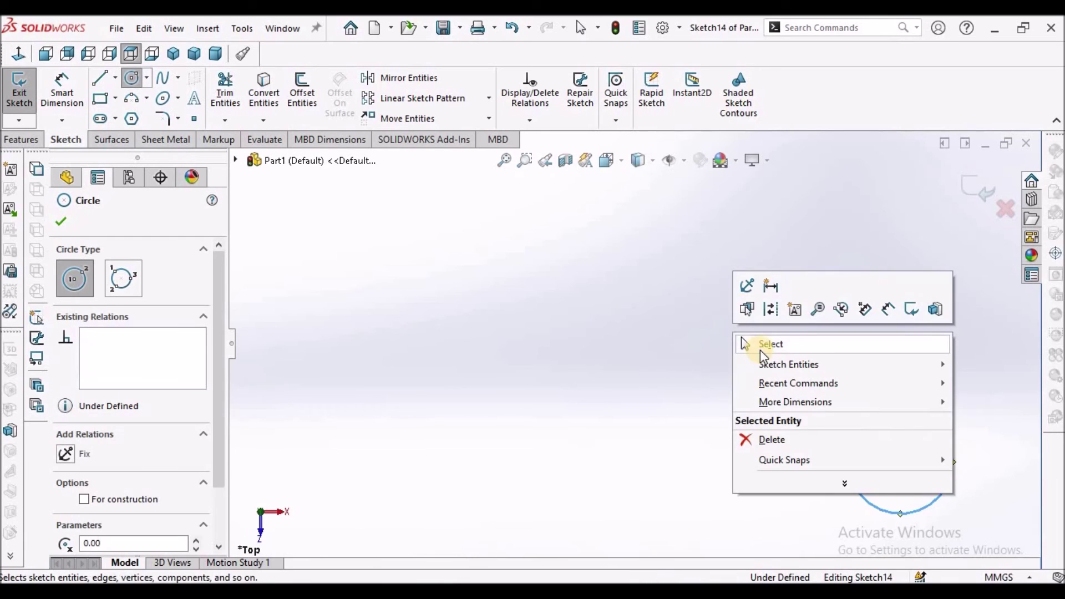
click(741, 344)
middle_click(659, 341)
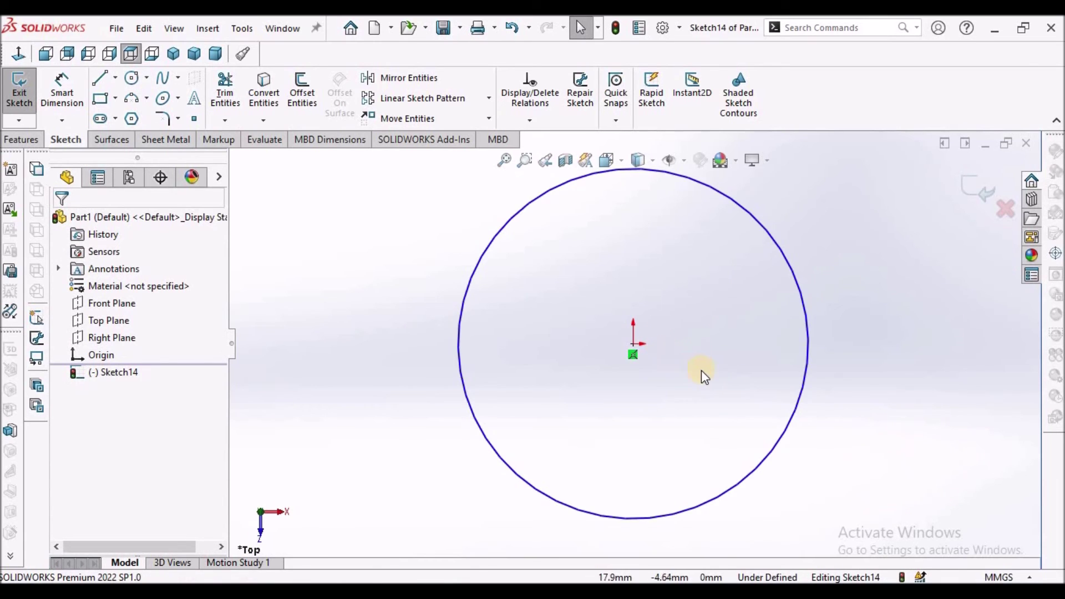
click(962, 180)
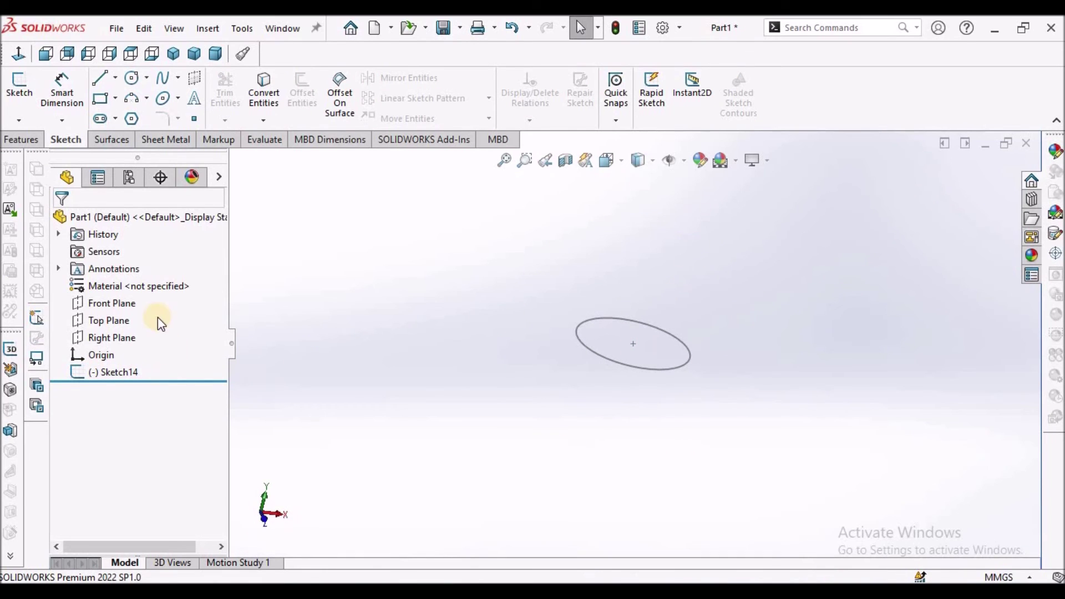
Start a sketch on the Front Plane and draw a steep slanted line just outside the circle's right side
click(109, 303)
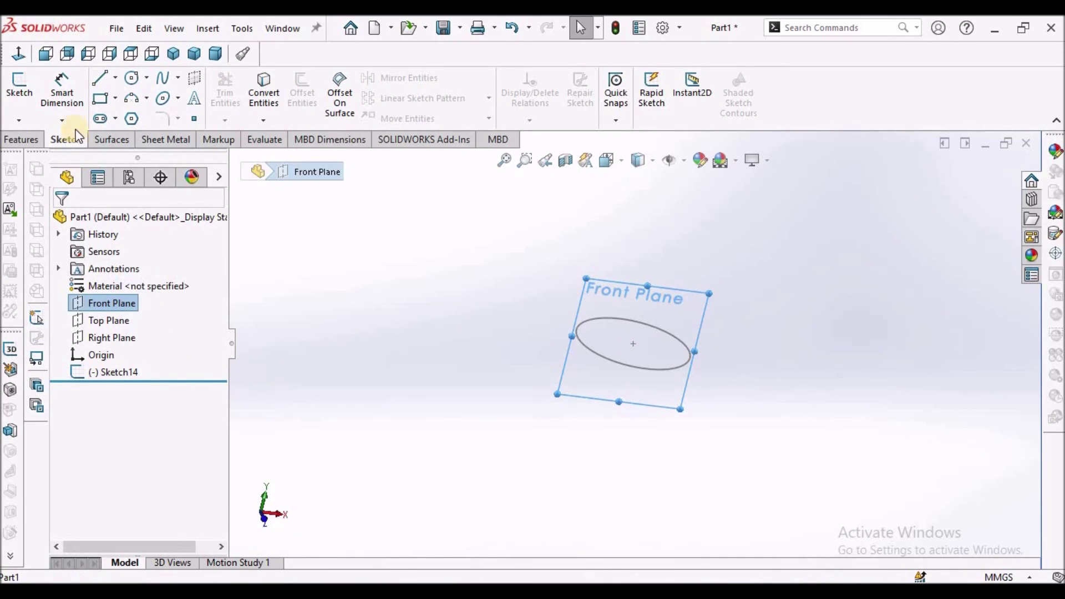
click(19, 84)
mouse_move(677, 311)
middle_down()
mouse_move(656, 352)
mouse_move(314, 268)
middle_up()
click(97, 81)
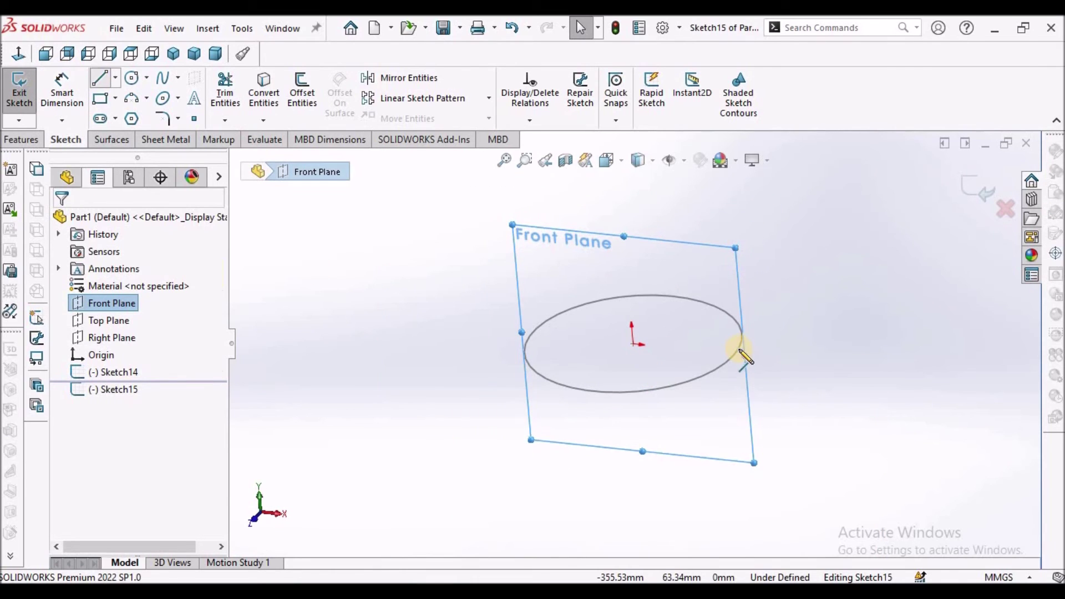
click(794, 268)
click(760, 366)
right_click(714, 245)
click(735, 248)
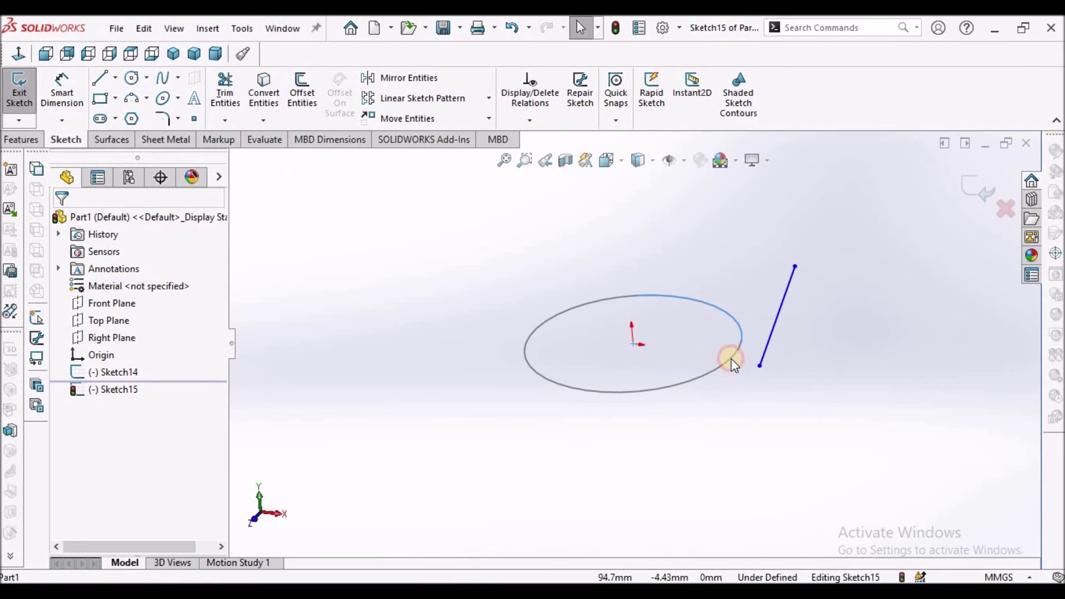
Add a Pierce relation between the slanted line's lower endpoint and the circle
click(731, 360)
ctrl+click(758, 364)
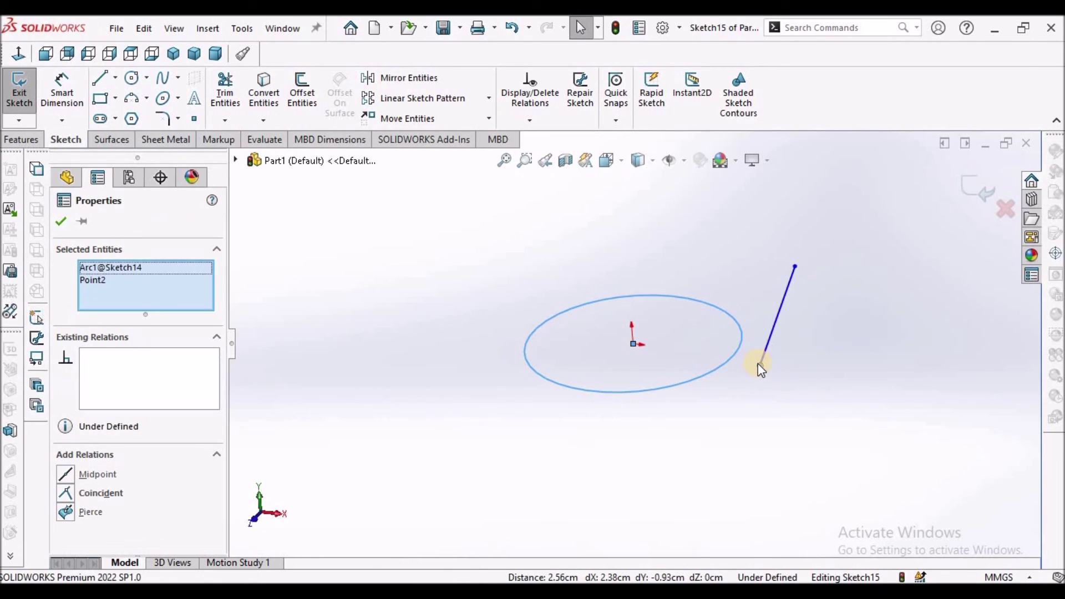
click(62, 511)
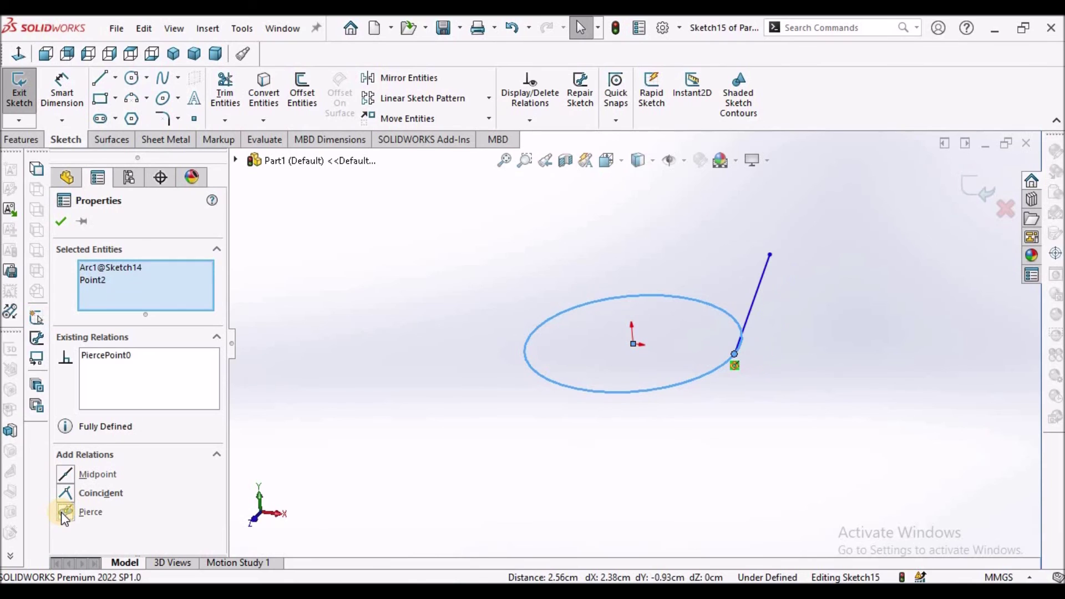
click(61, 220)
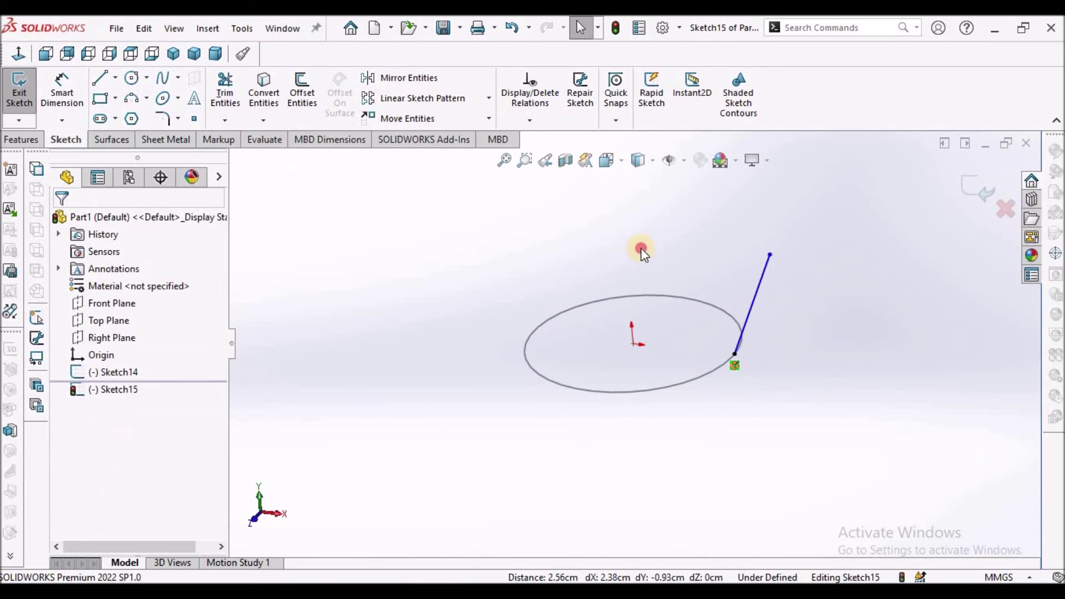
Check the pierced endpoint on the circle up close and exit the line's sketch
scroll(718, 370, down, 2)
scroll(769, 321, down, 2)
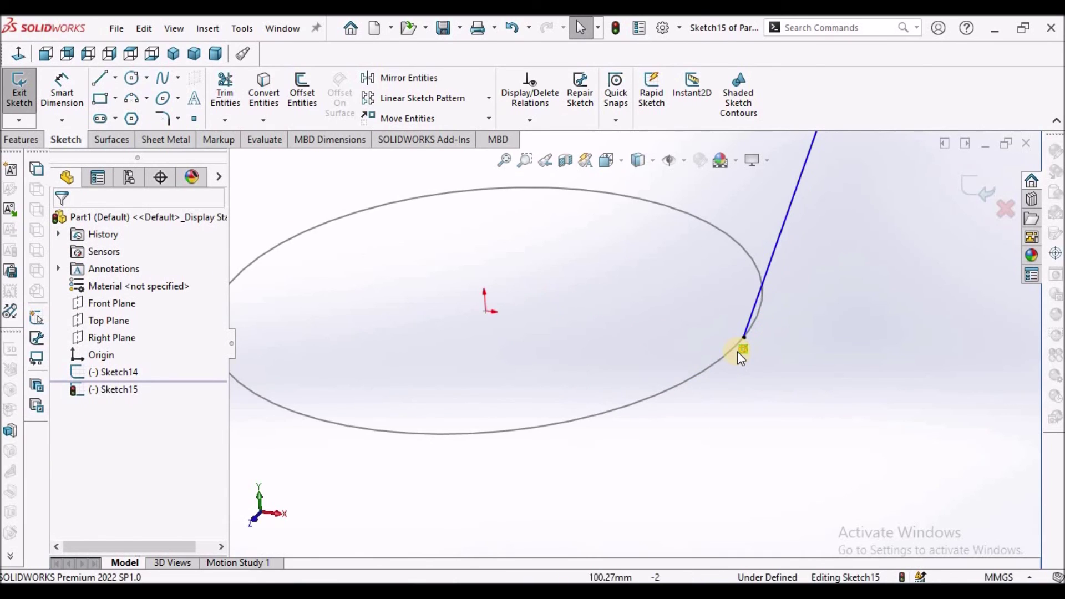
scroll(737, 352, up, 2)
scroll(699, 402, up, 3)
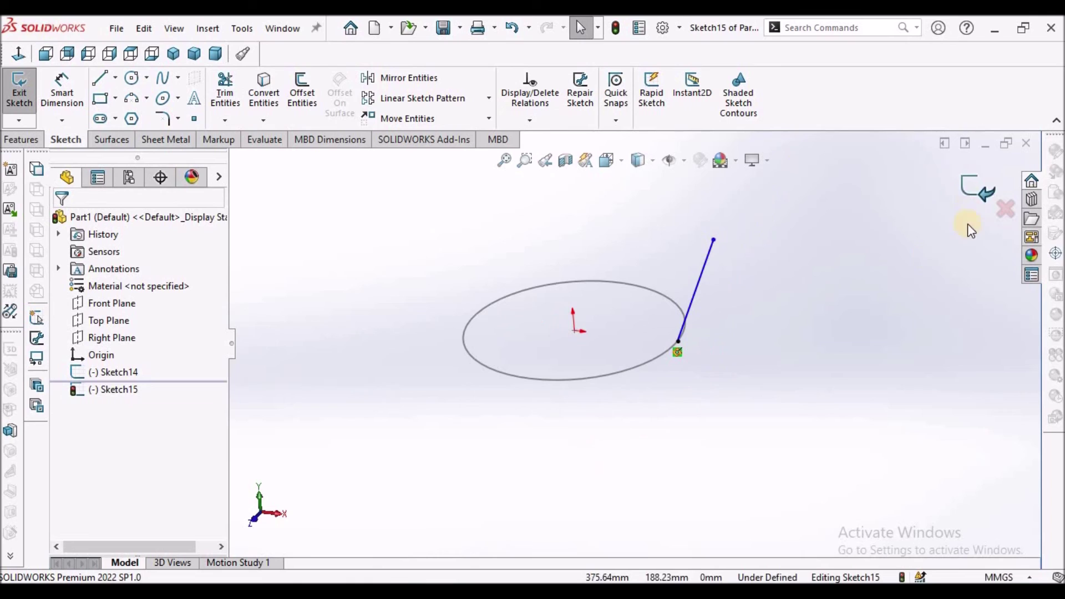
scroll(677, 359, down, 2)
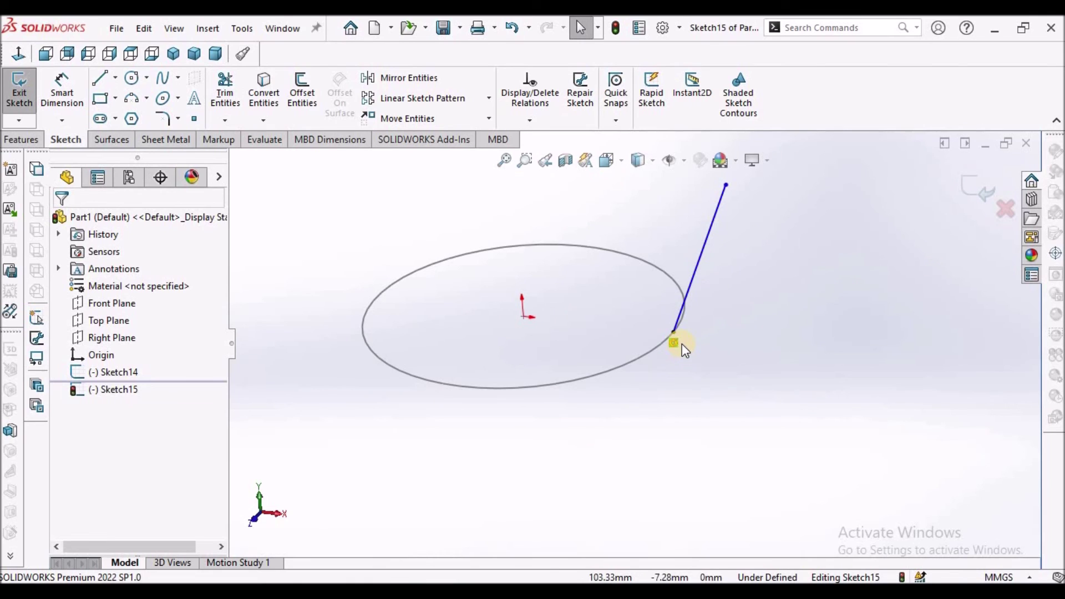
click(977, 186)
click(752, 364)
scroll(680, 348, up, 3)
middle_drag(664, 336, 640, 438)
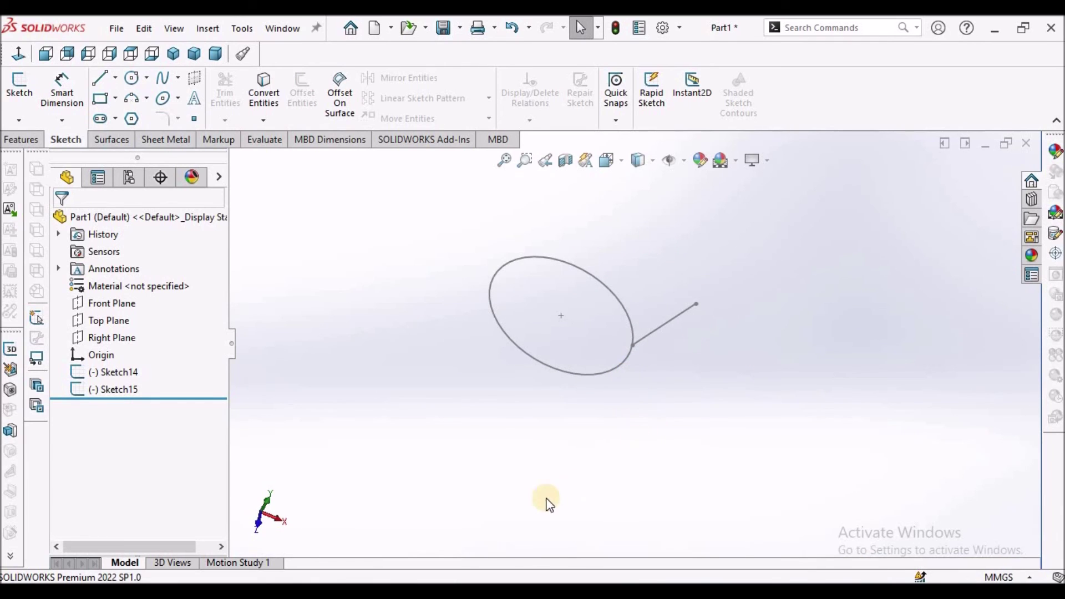
Review the sketch relations overview in the browser's PDF and return to SOLIDWORKS
key(alt+Tab)
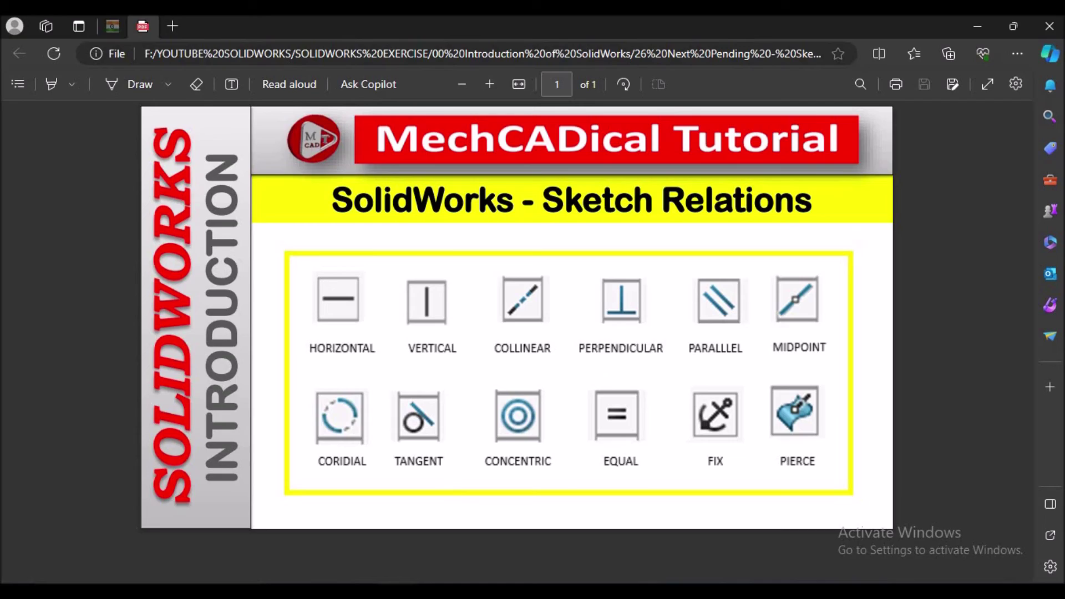
key(alt+Tab)
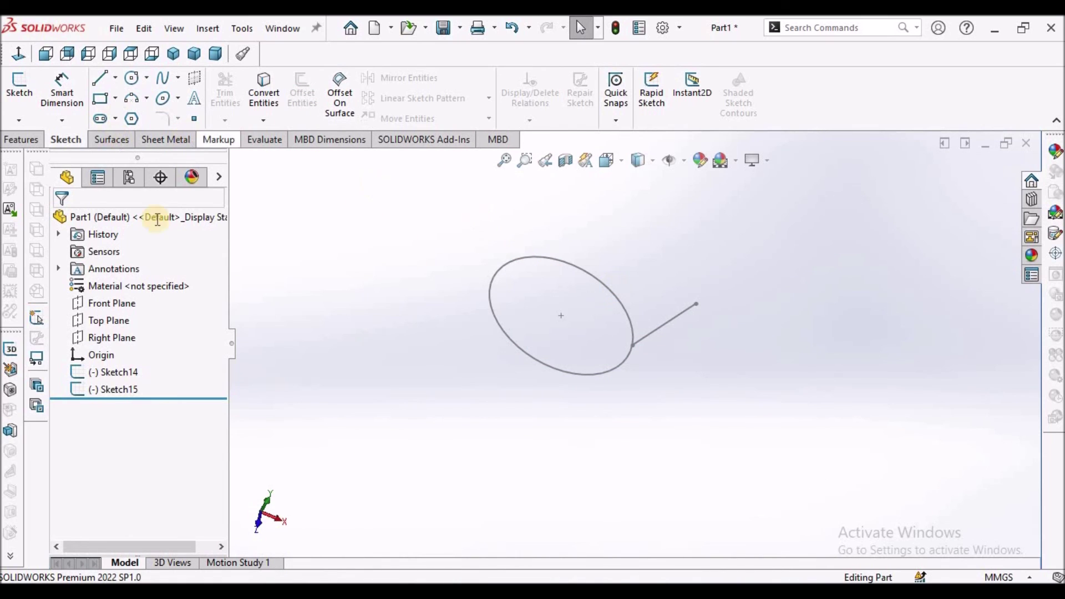
Reopen the pierced line's sketch for editing and draw a separate slanted line up and left of it
right_click(121, 395)
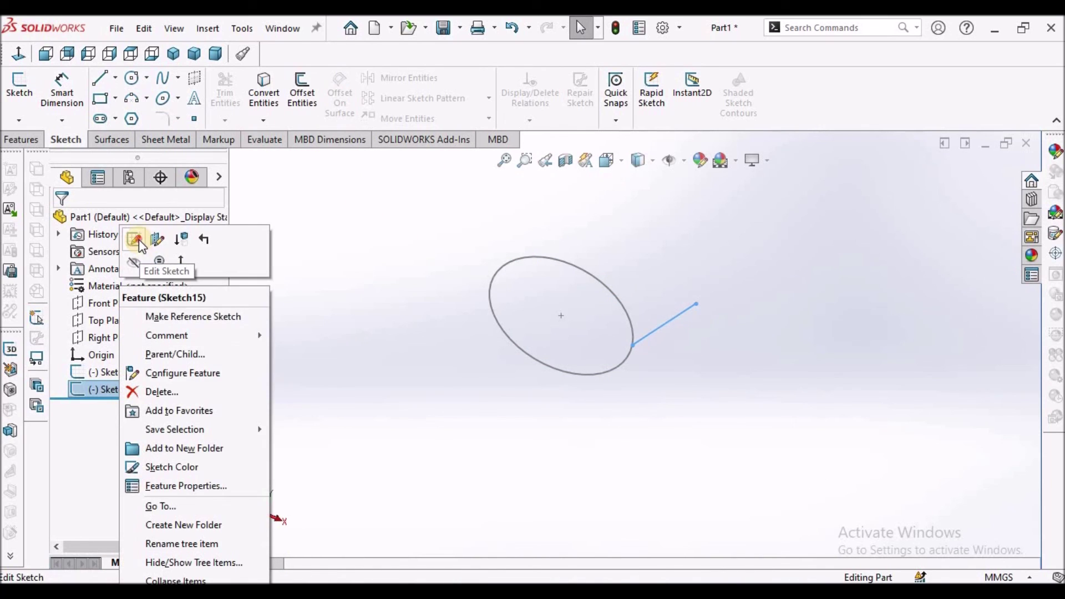
click(139, 239)
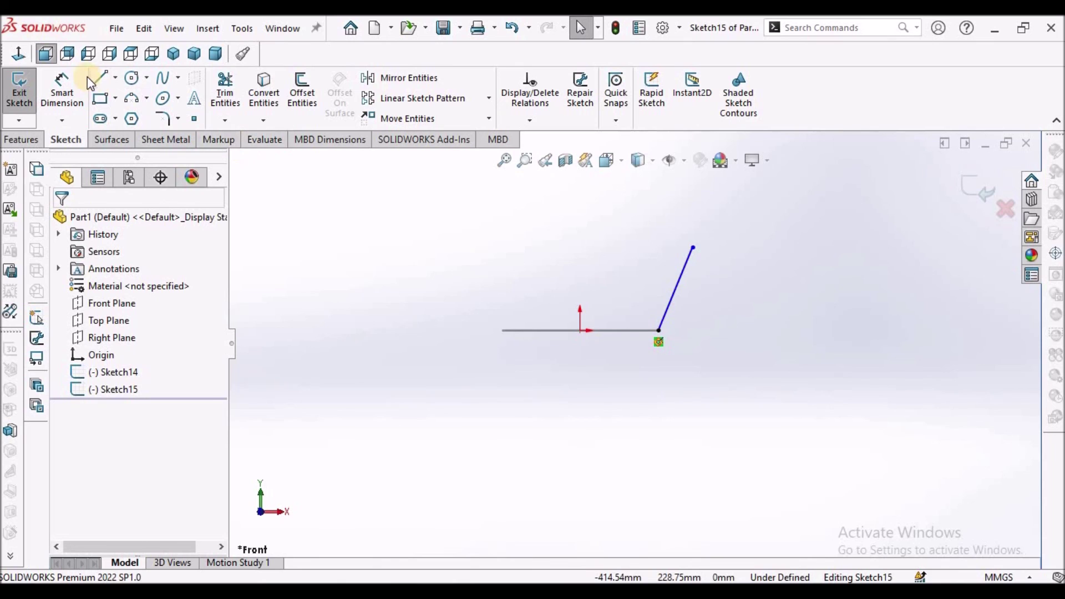
click(109, 88)
click(479, 253)
click(618, 209)
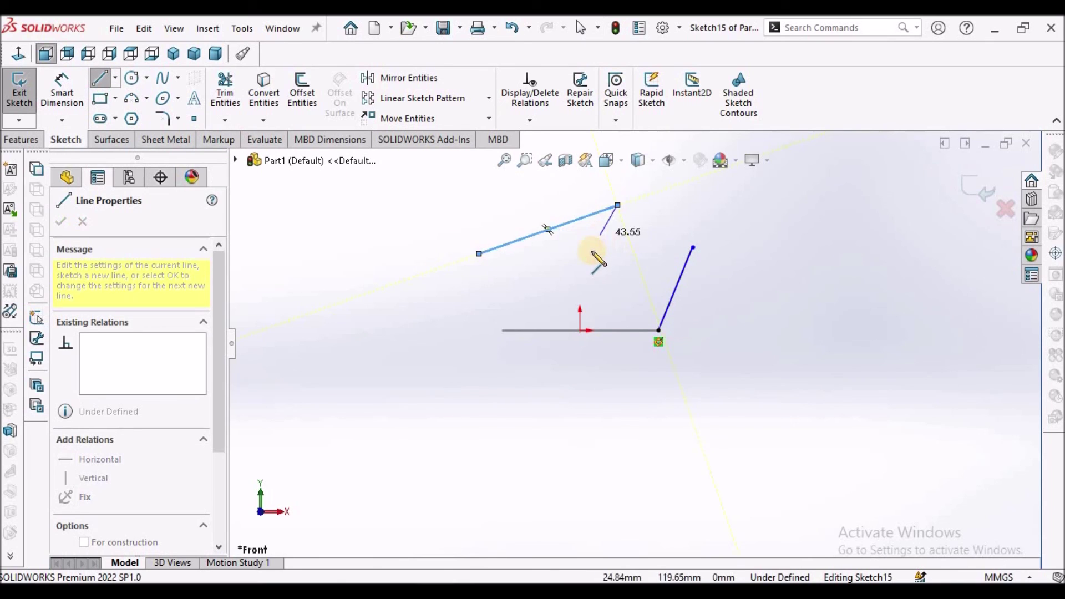
right_click(611, 265)
key(Escape)
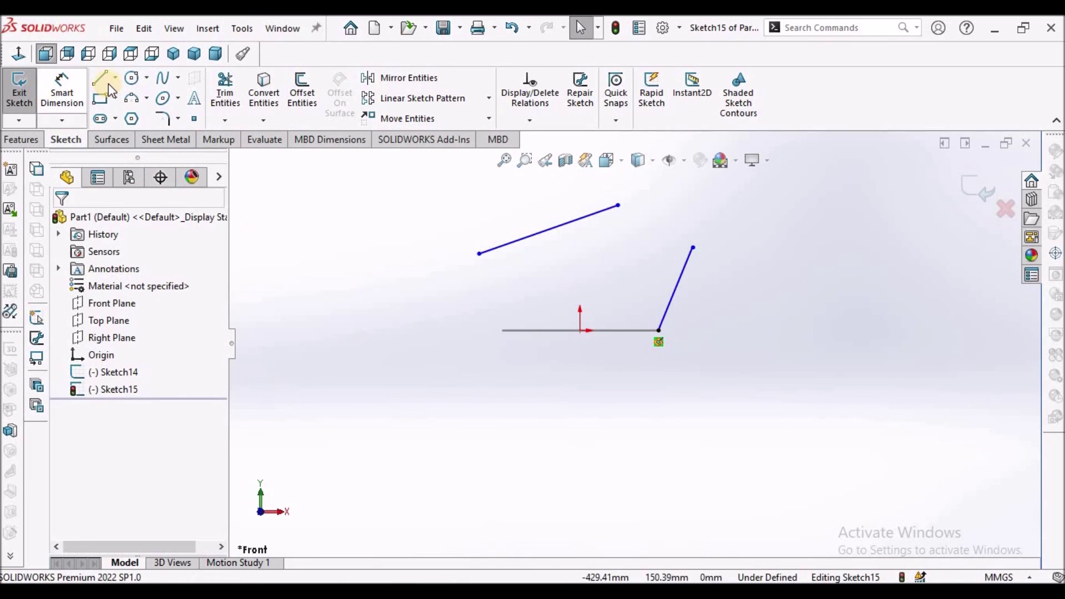
Sketch a second, flatter line between the new slanted line and the origin
click(500, 284)
click(630, 271)
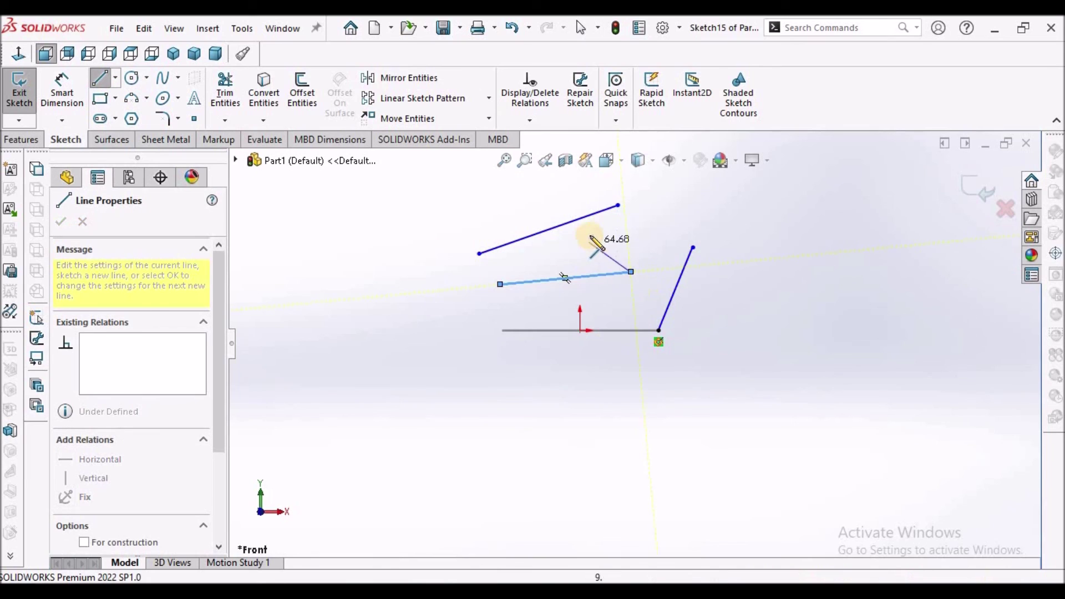
right_click(628, 238)
click(633, 240)
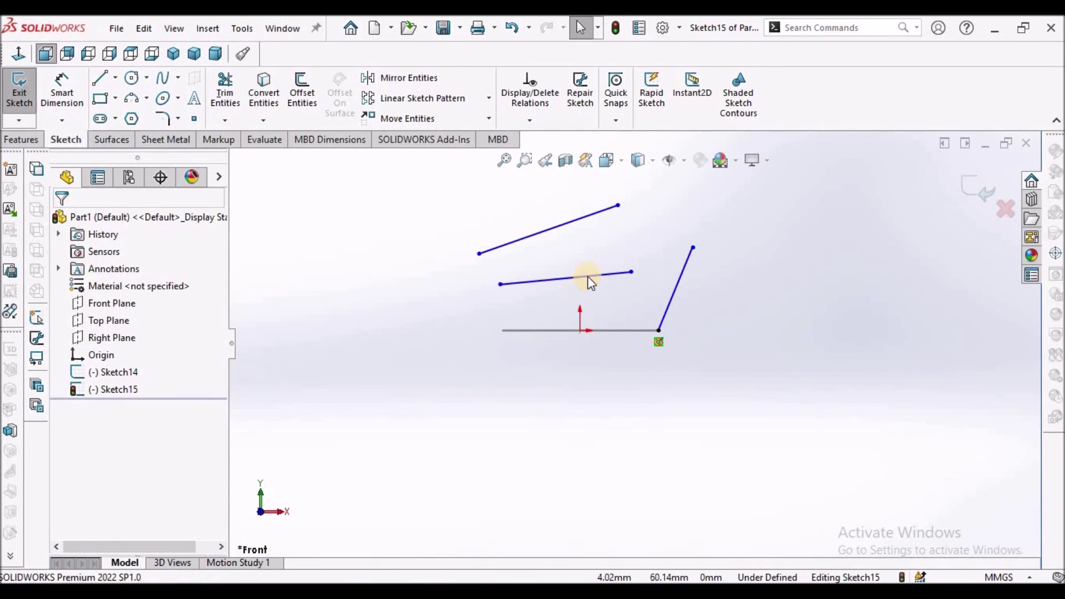
Apply an Equal relation between the two slanted lines above the origin
click(588, 280)
ctrl+click(555, 227)
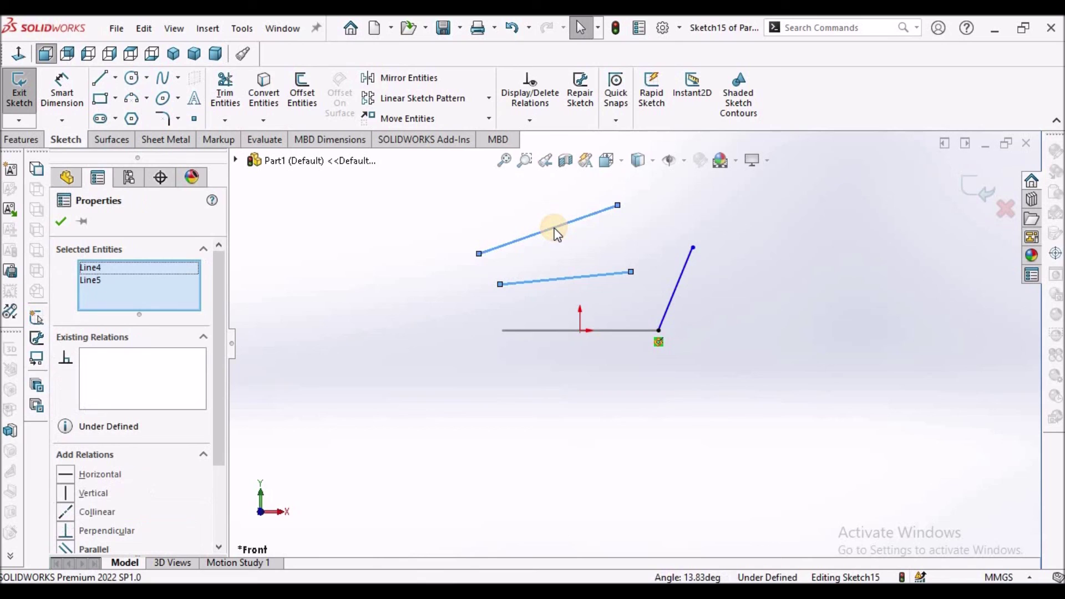
scroll(222, 461, down, 3)
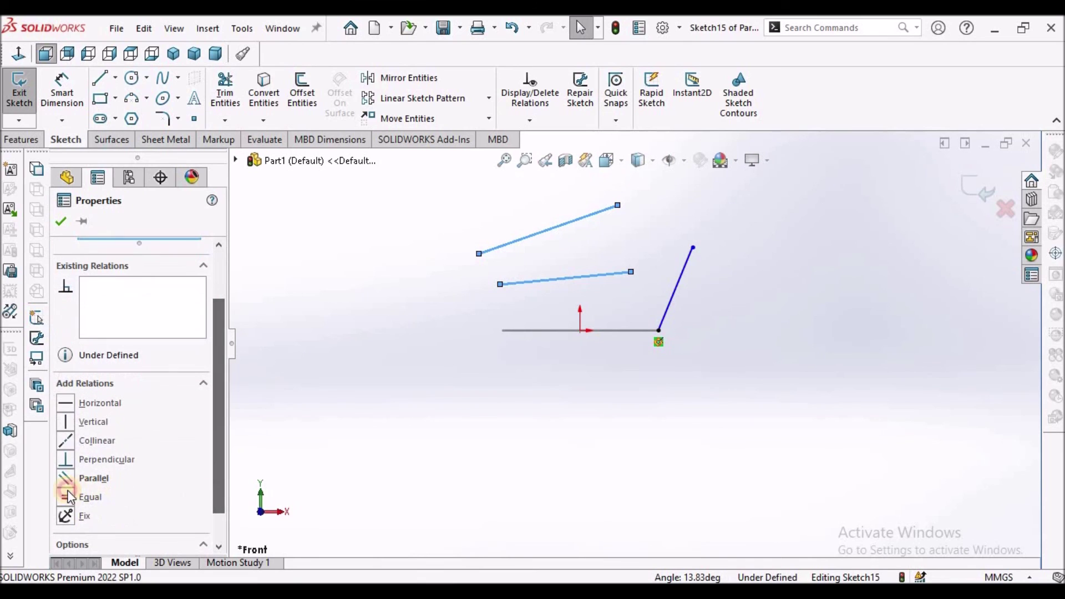
click(65, 496)
click(408, 357)
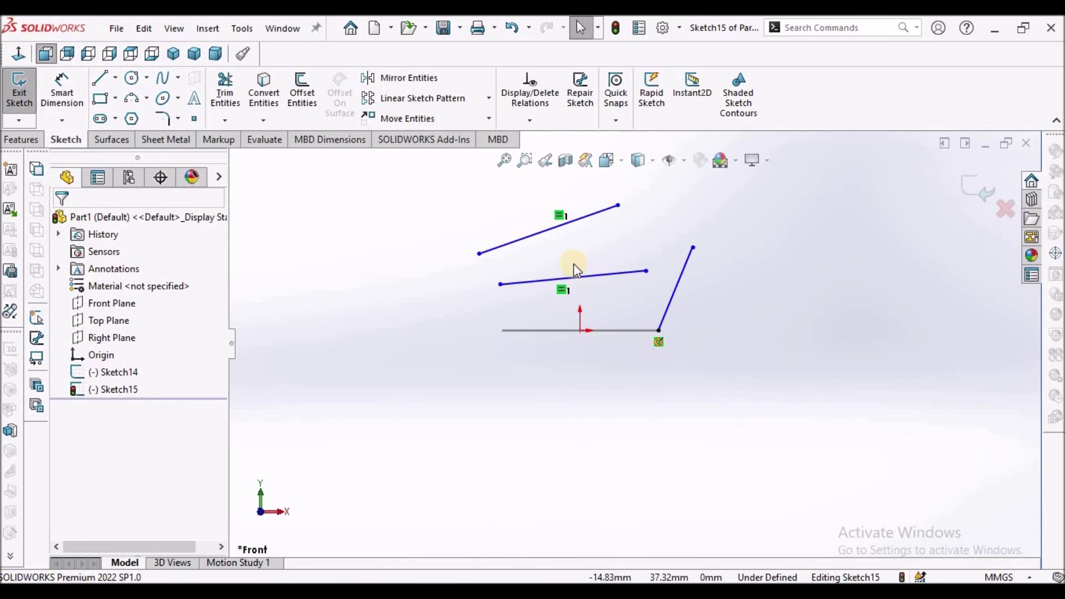
Hide the sketch relation symbols in the graphics area
click(172, 28)
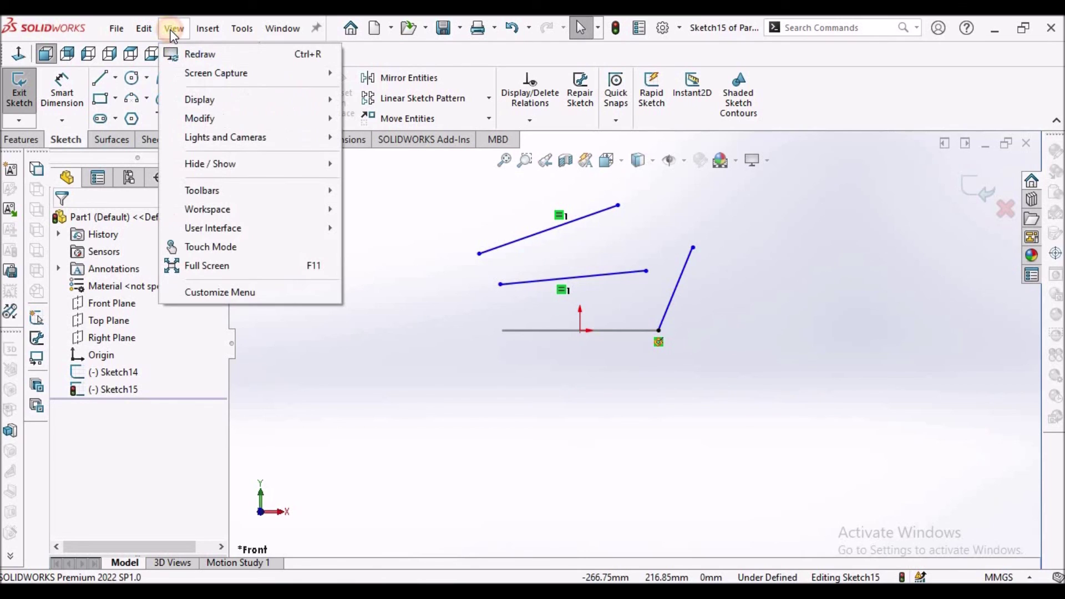
mouse_move(217, 168)
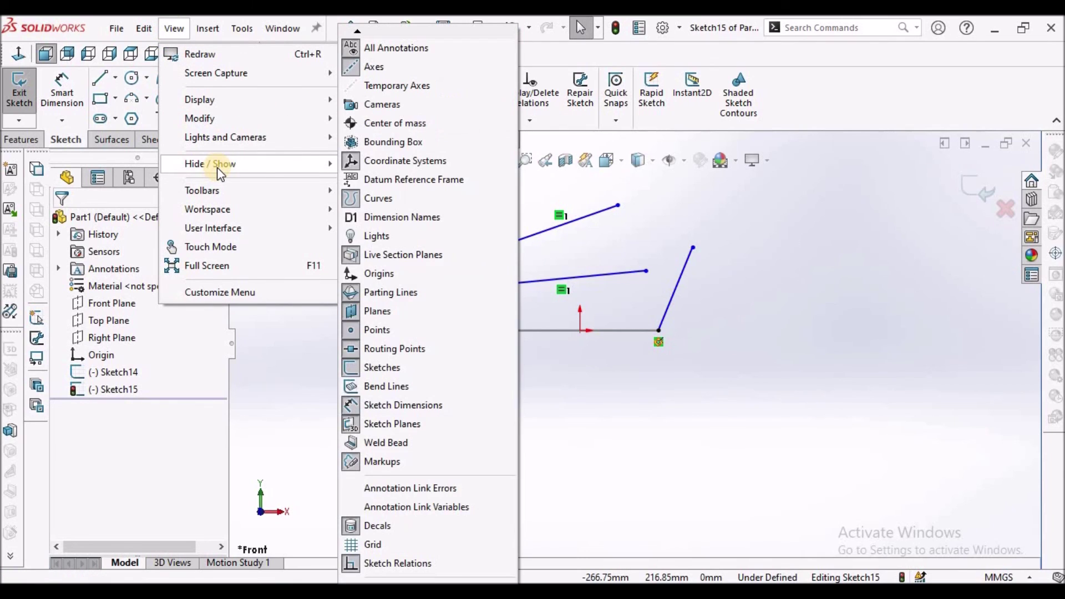
click(411, 564)
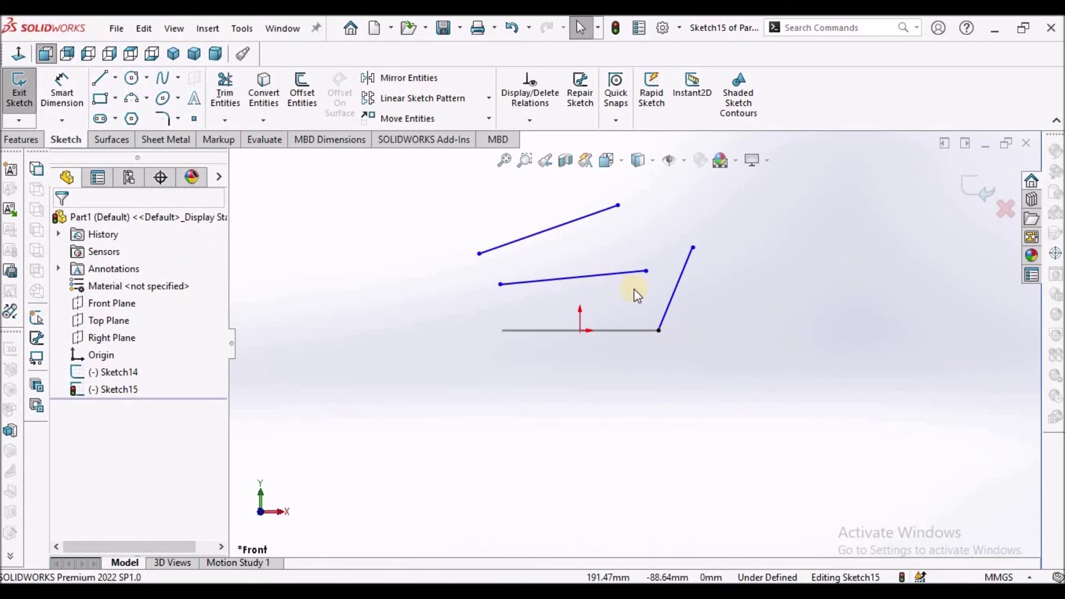
Look over the lines without relation symbols and switch to the sketch relations PDF in the browser
scroll(627, 281, down, 1)
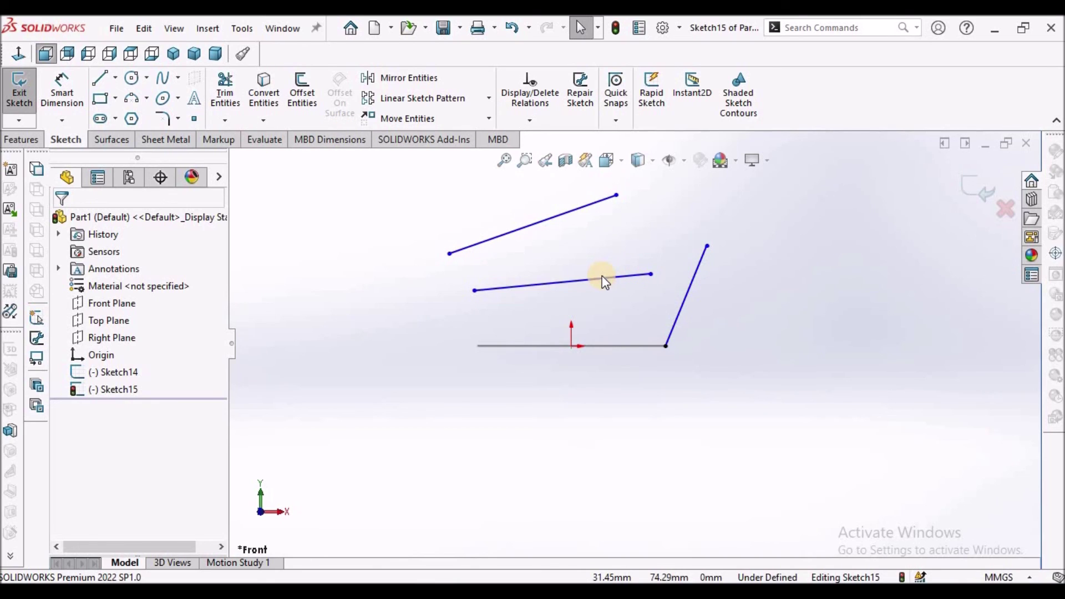
scroll(633, 341, up, 1)
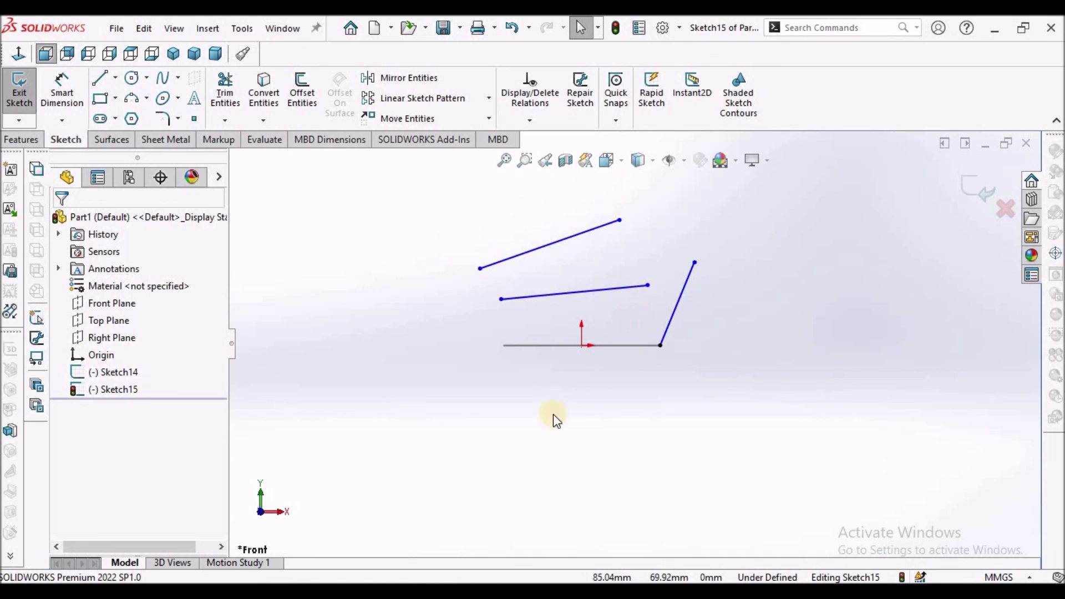
click(452, 554)
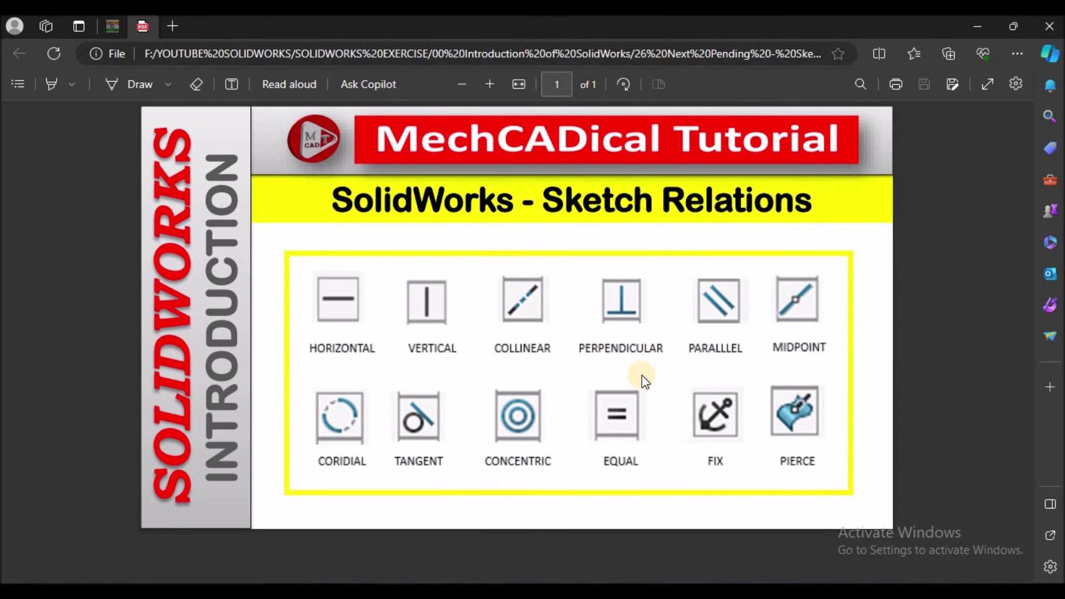